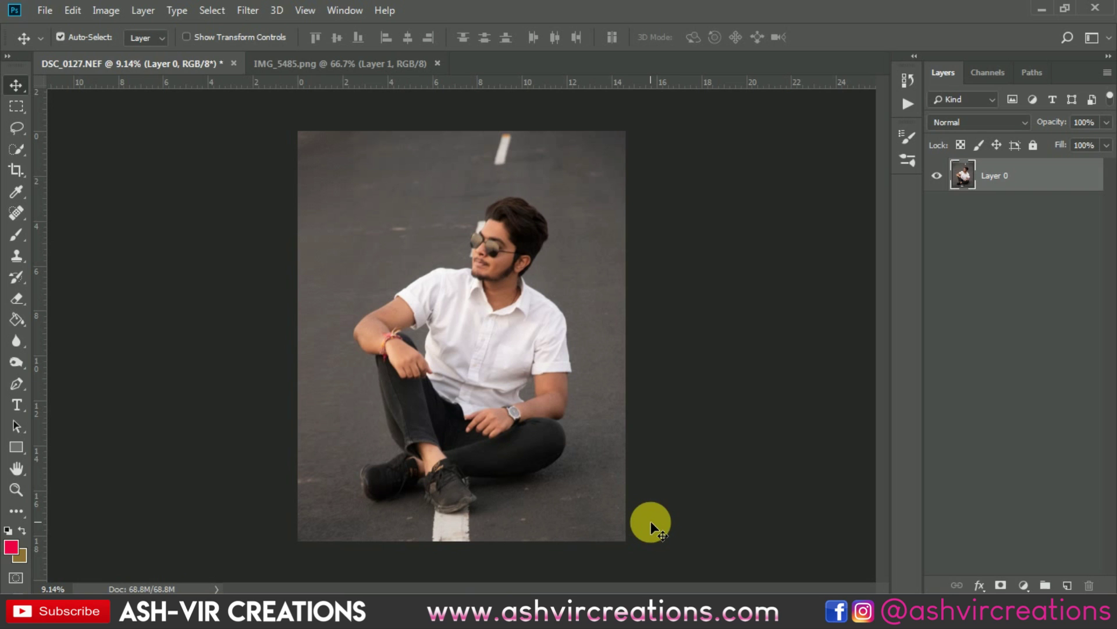
Duplicate Layer 0 within the same document under the name Layer 0 copy
right_click(1005, 178)
click(860, 89)
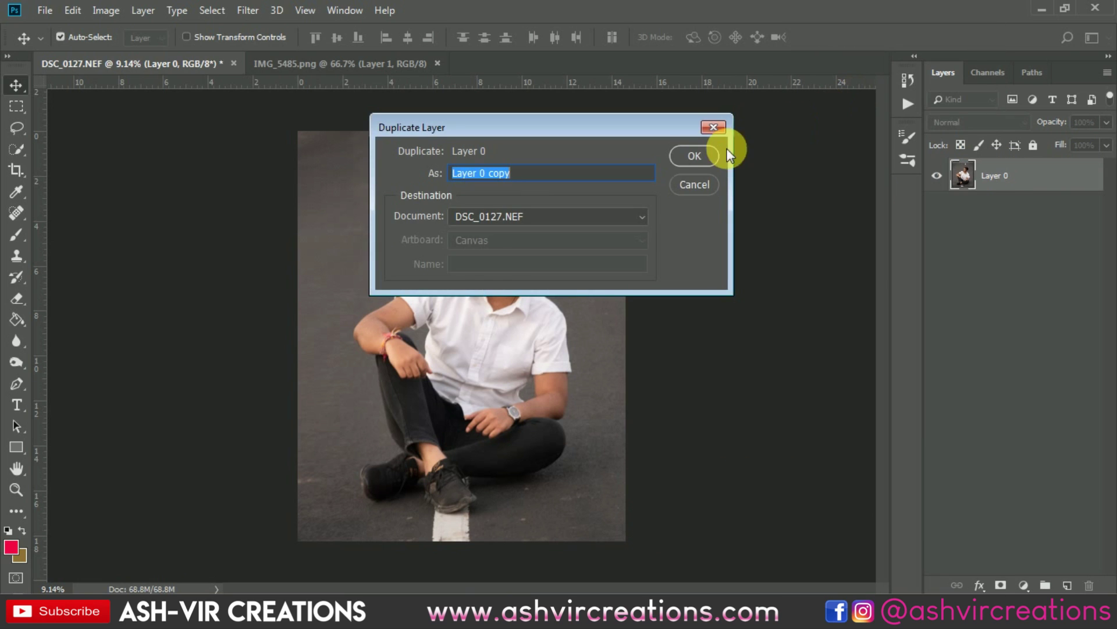
click(707, 154)
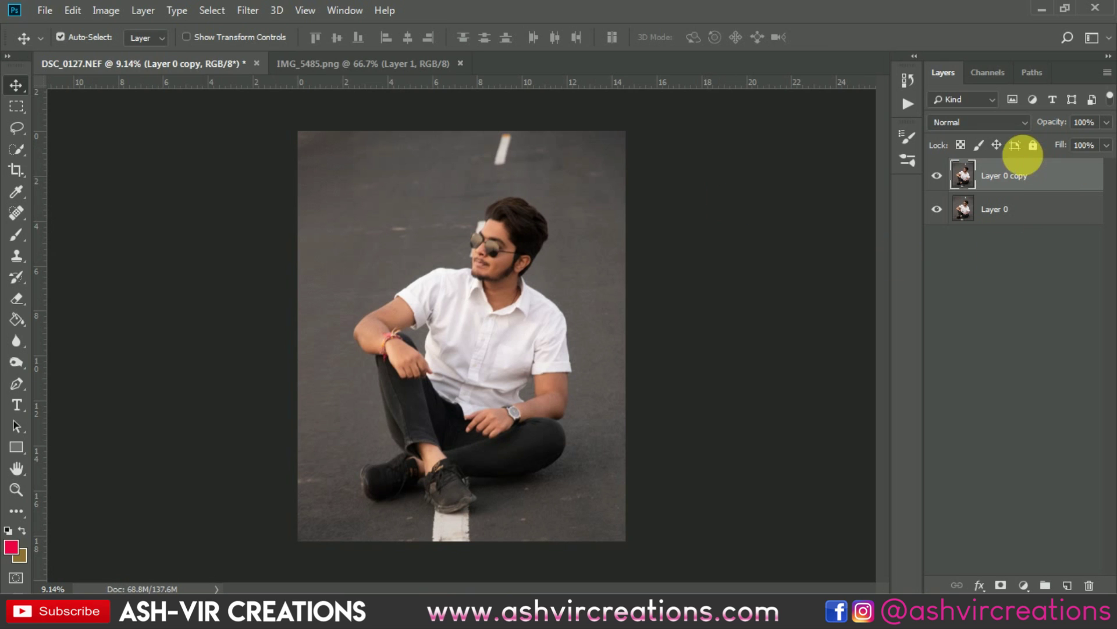
scroll(554, 302, up, 1)
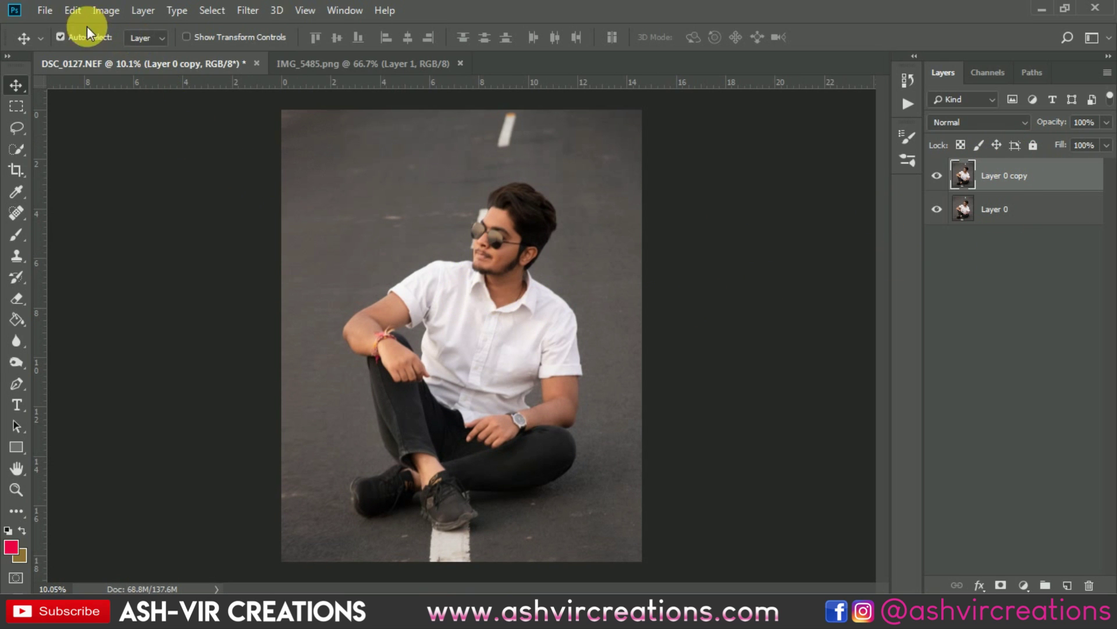
Close the IMG_5485.png document and open the color powder image btrd.png from the Desktop
click(46, 12)
mouse_move(73, 11)
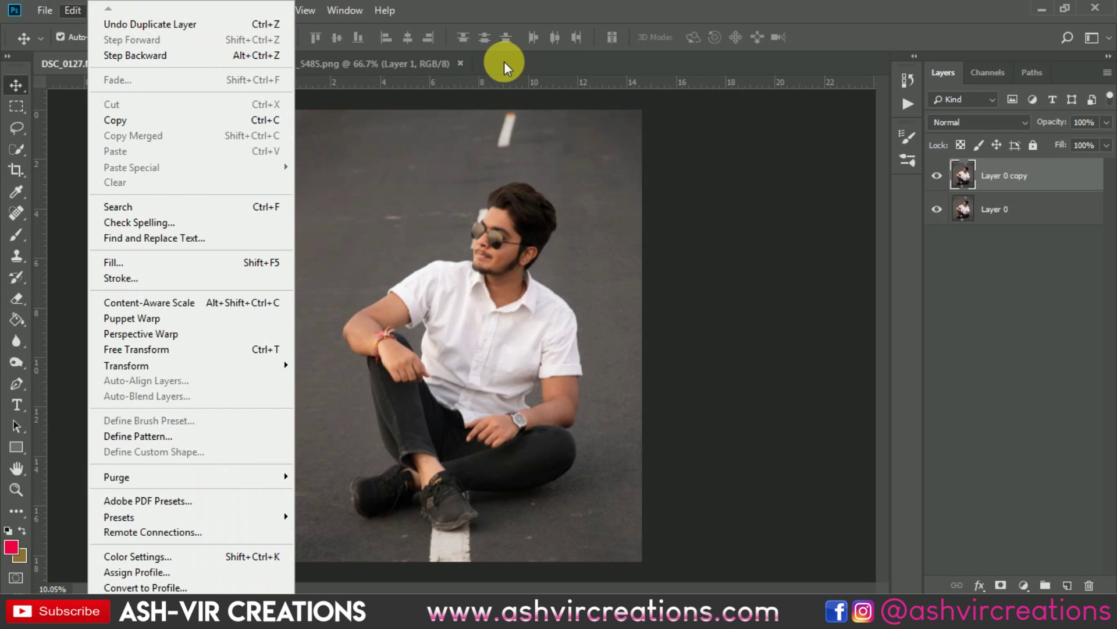
click(461, 62)
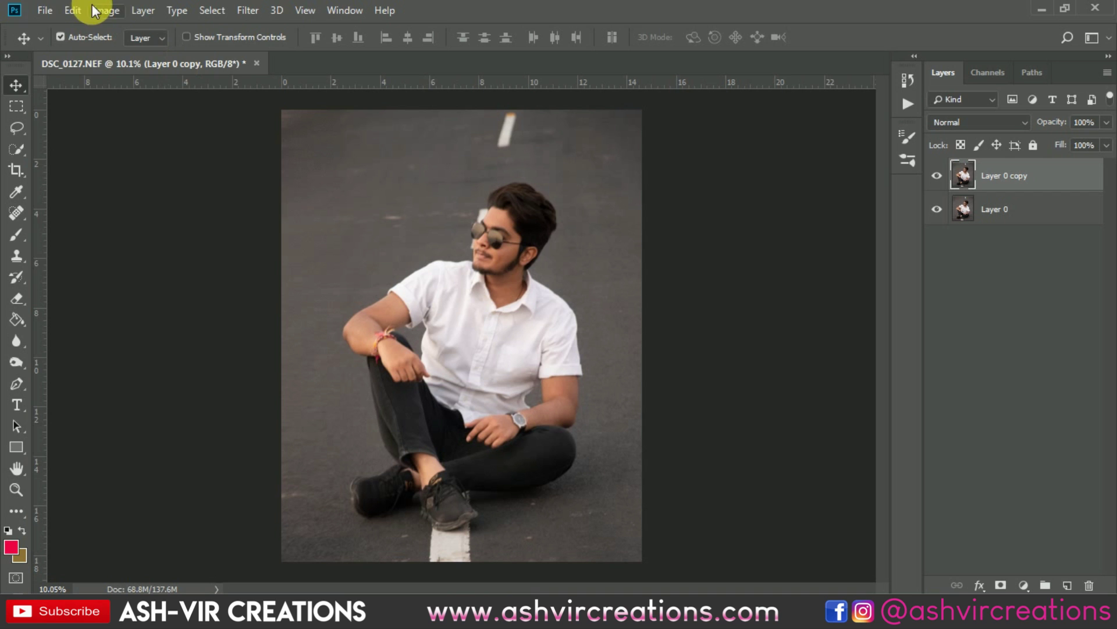
click(44, 11)
click(47, 40)
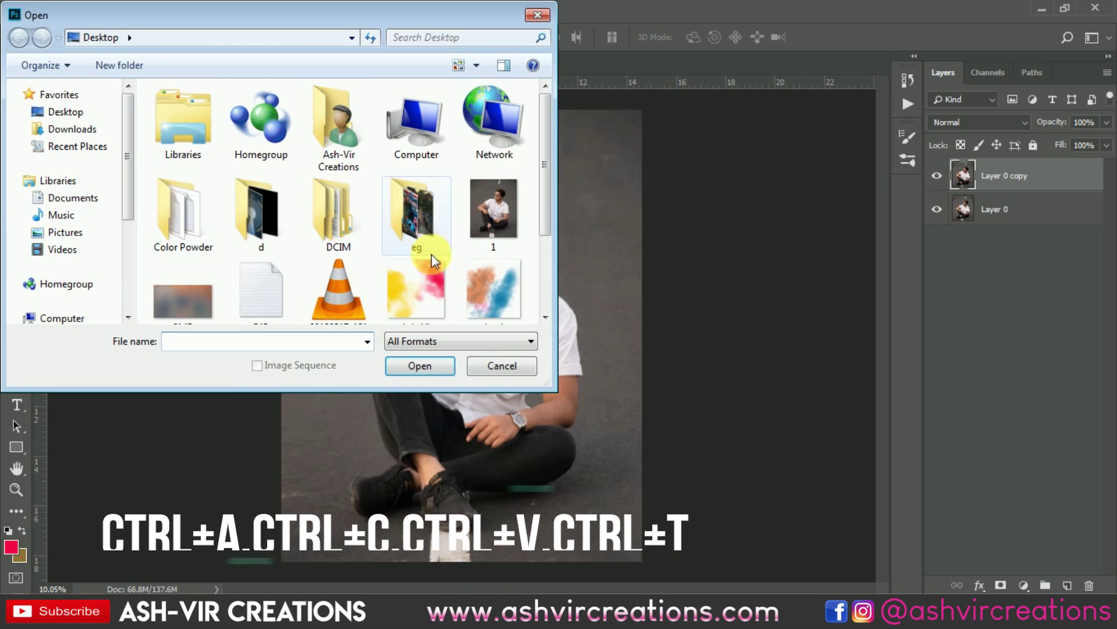
double_click(480, 282)
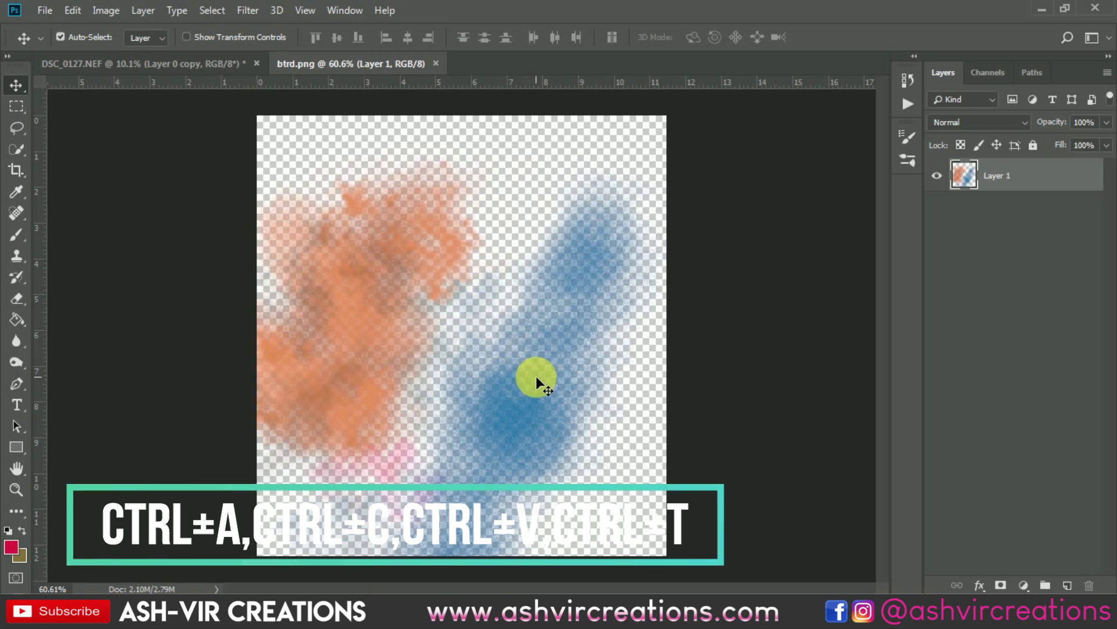
Bring the powder image into the portrait document, scale it to about 368%, rotate it and place it over the photo's lower-left corner
drag(536, 376, 354, 443)
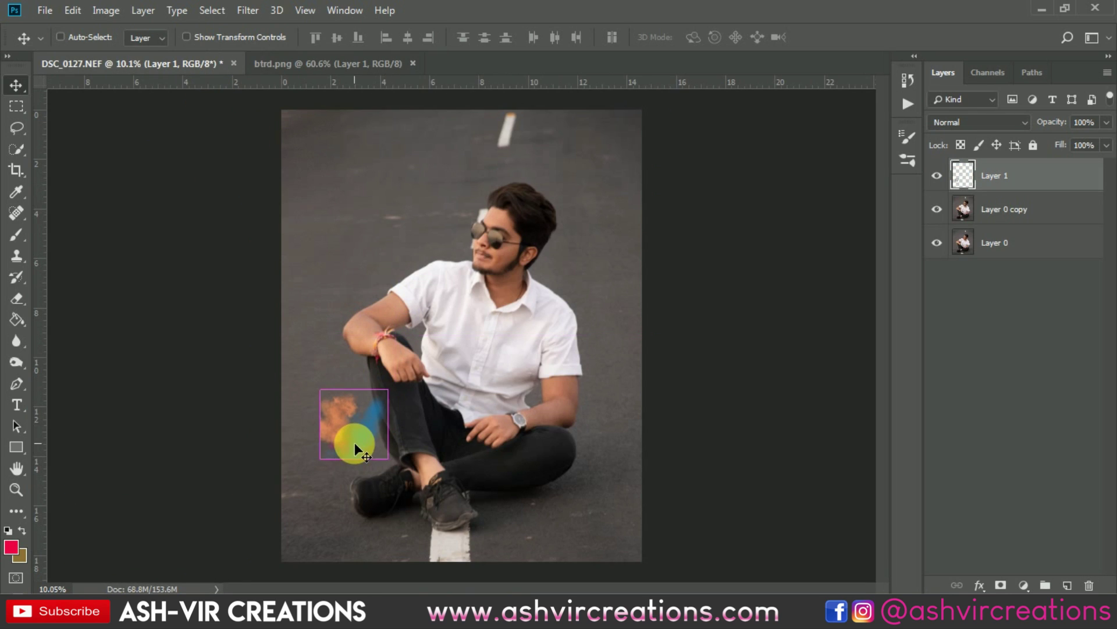
key(ctrl+t)
drag(401, 399, 511, 527)
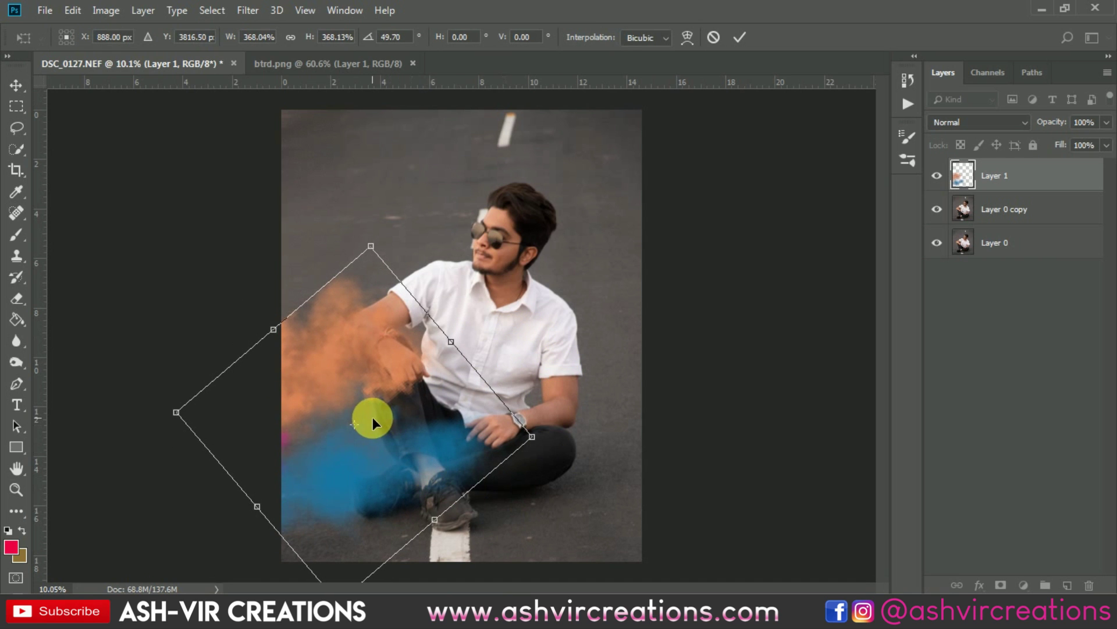
drag(372, 417, 311, 470)
drag(506, 382, 392, 501)
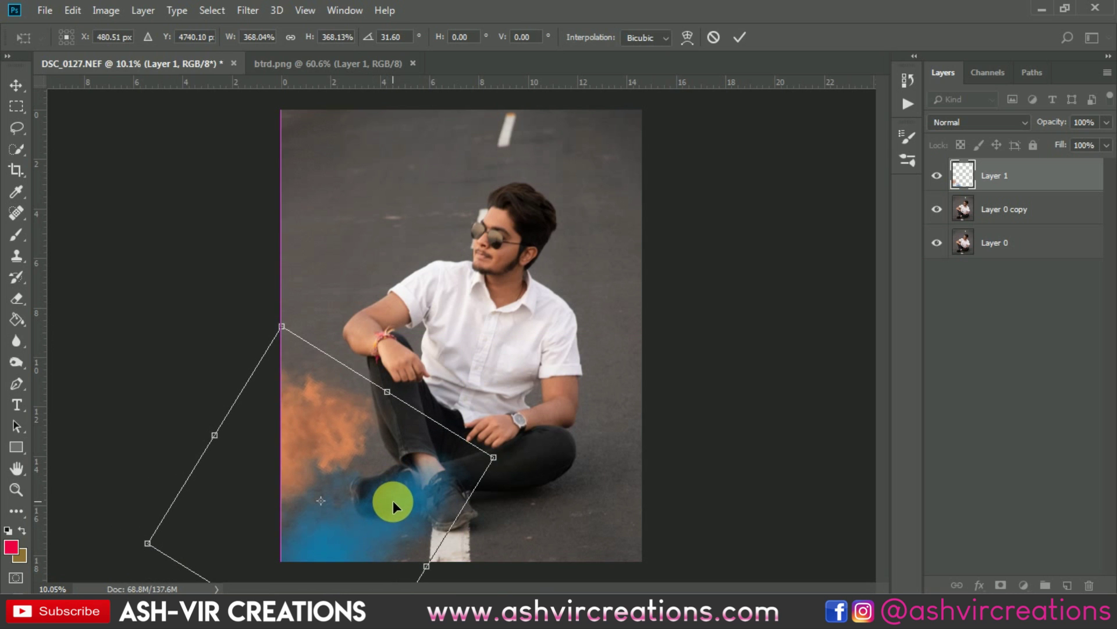
drag(493, 459, 382, 469)
key(Return)
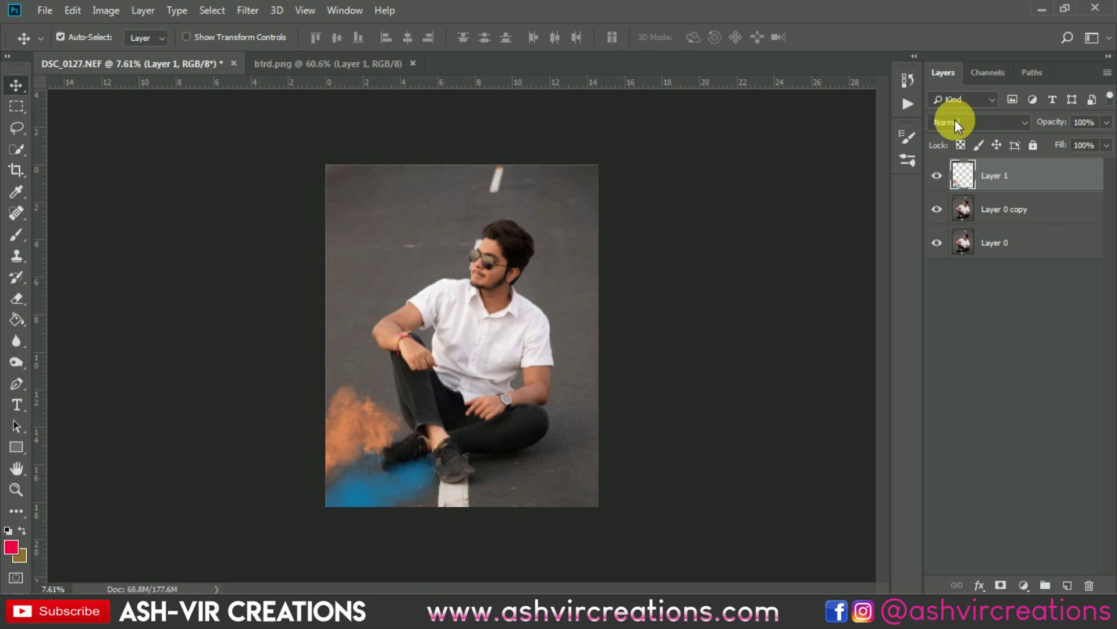
Set the powder layer's blend mode to Overlay and shift the powder toward the shoe on the photo's left side
click(955, 120)
click(940, 328)
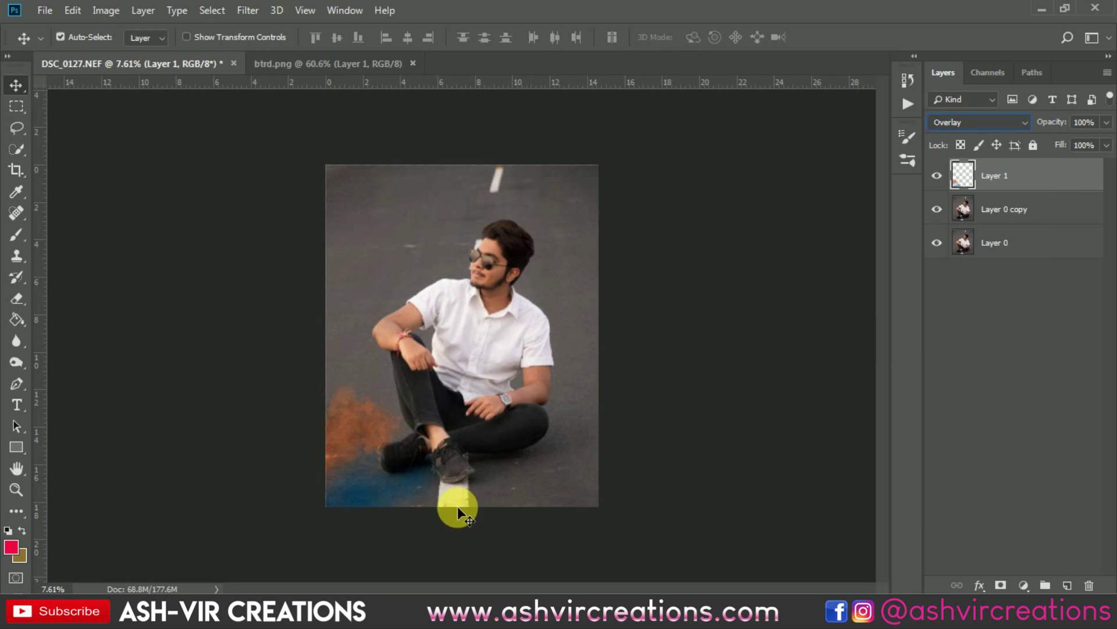
scroll(385, 495, up, 5)
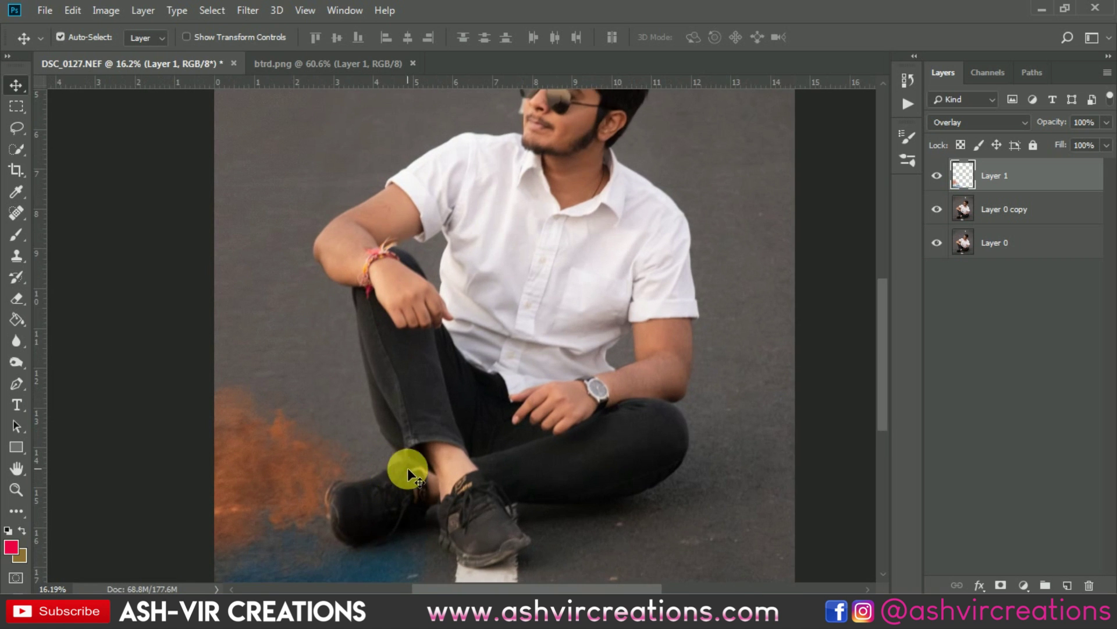
drag(371, 385, 414, 431)
scroll(414, 431, down, 1)
scroll(395, 348, up, 5)
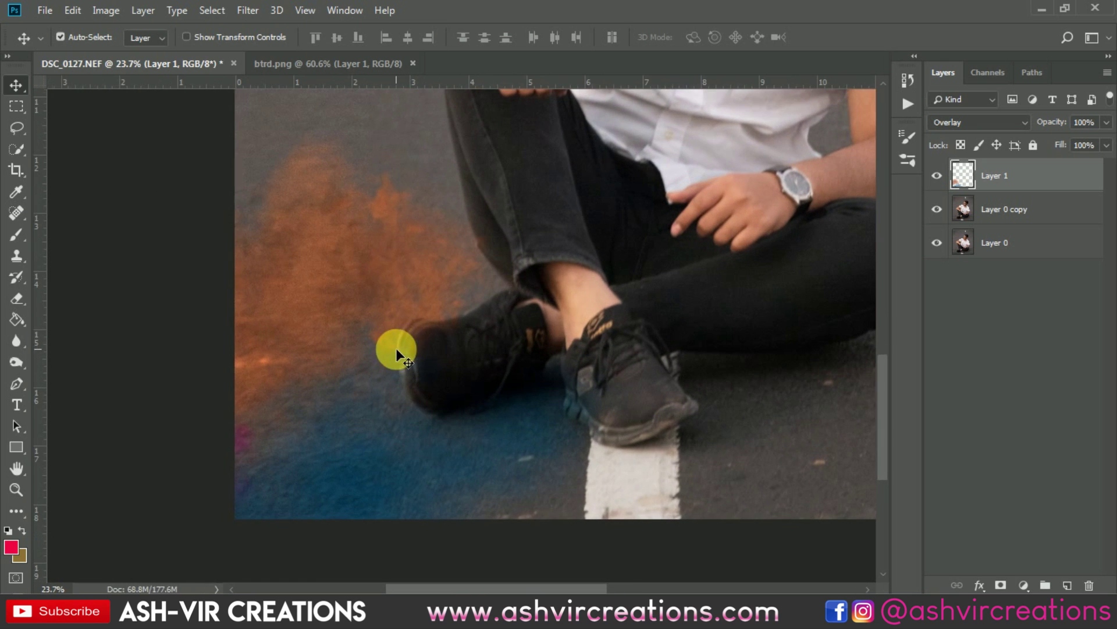
scroll(425, 410, down, 6)
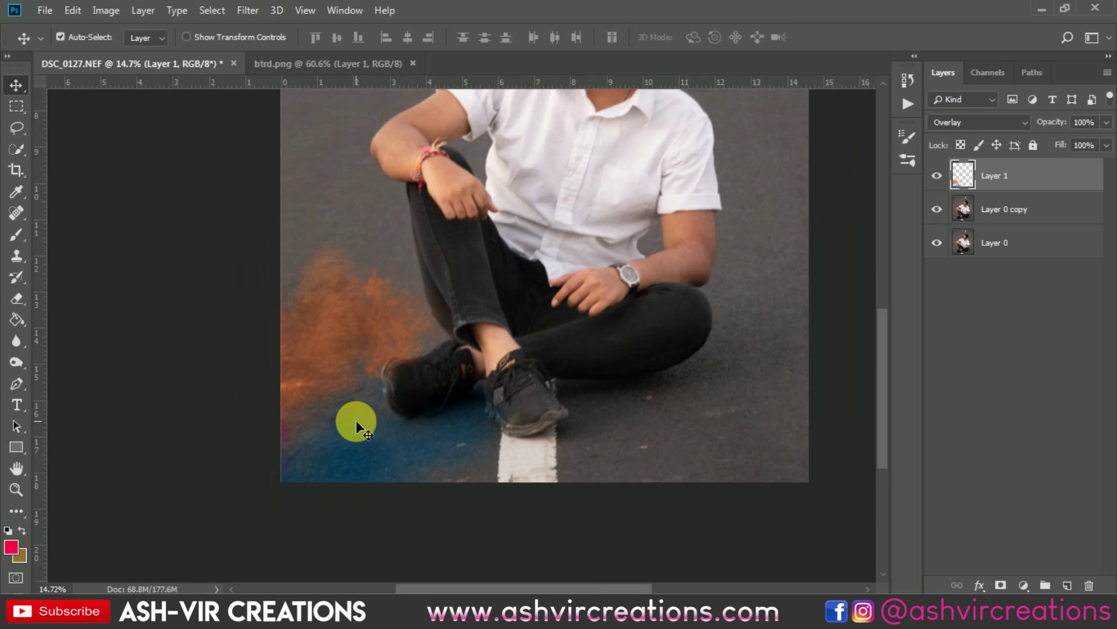
Duplicate the powder layer onto the photo's lower-right side and rotate the copy about 48° so it covers the road below the knee
drag(337, 429, 643, 416)
key(ctrl+t)
drag(782, 395, 841, 303)
scroll(644, 262, up, 5)
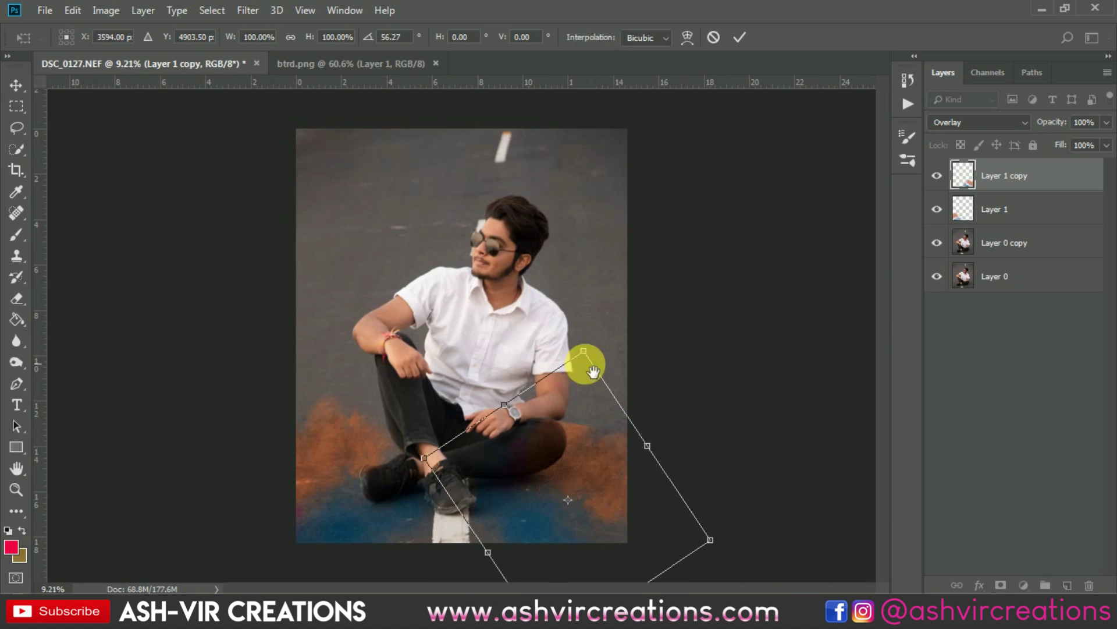
alt+scroll(587, 362, up, 1)
scroll(662, 279, down, 3)
drag(519, 479, 463, 512)
drag(669, 346, 658, 285)
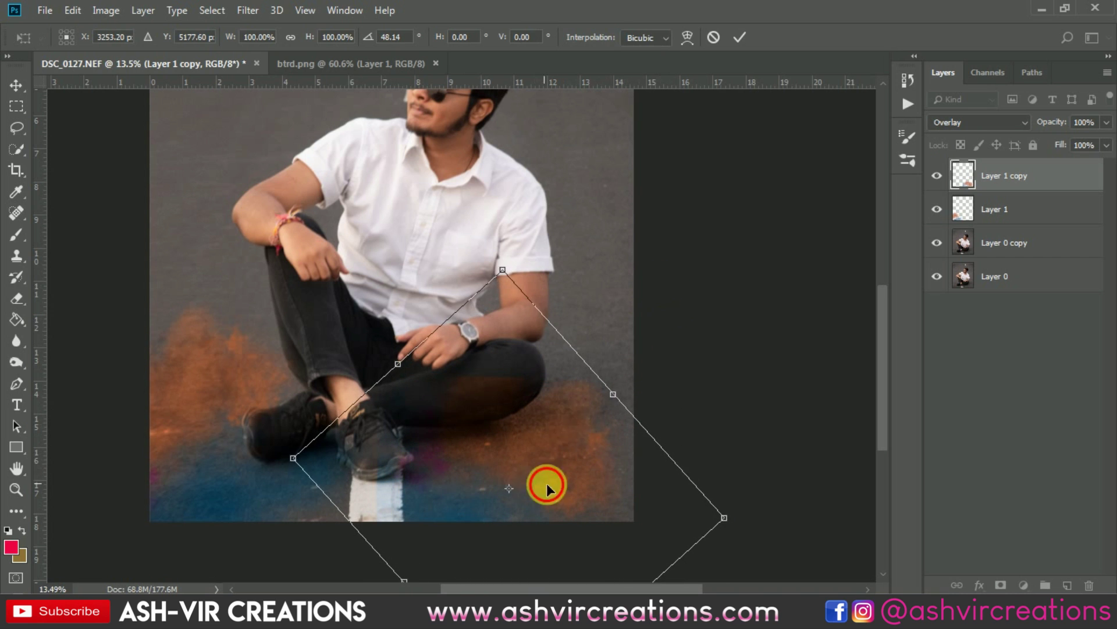
drag(546, 481, 571, 491)
key(Return)
Erase the powder of Layer 1 copy from the bent leg and the road around the knee with a large soft eraser
scroll(407, 478, up, 3)
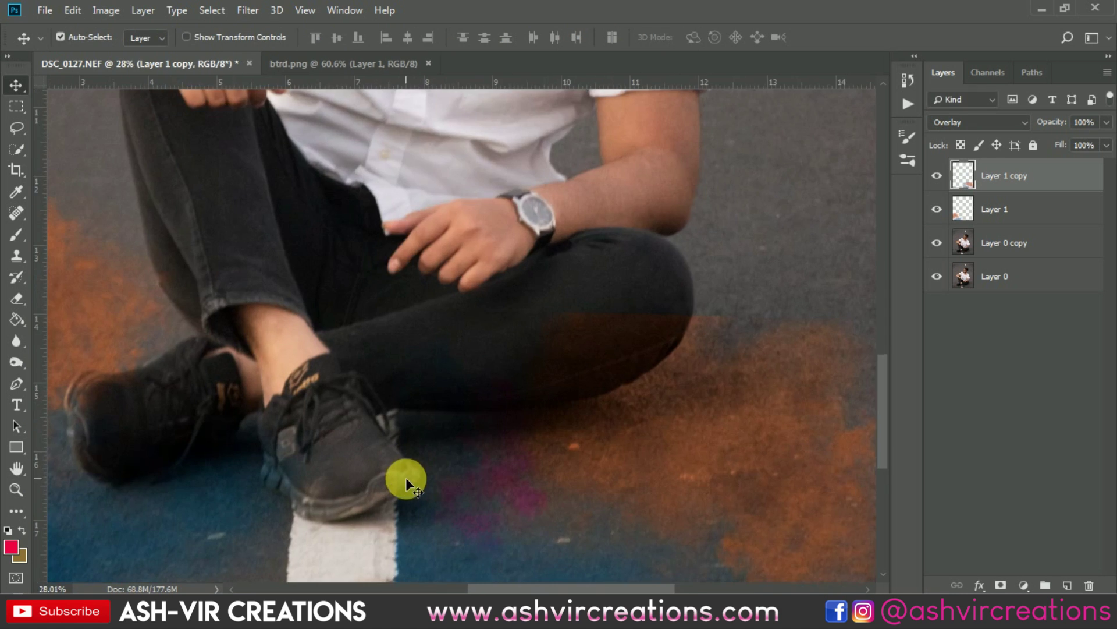
scroll(408, 478, up, 4)
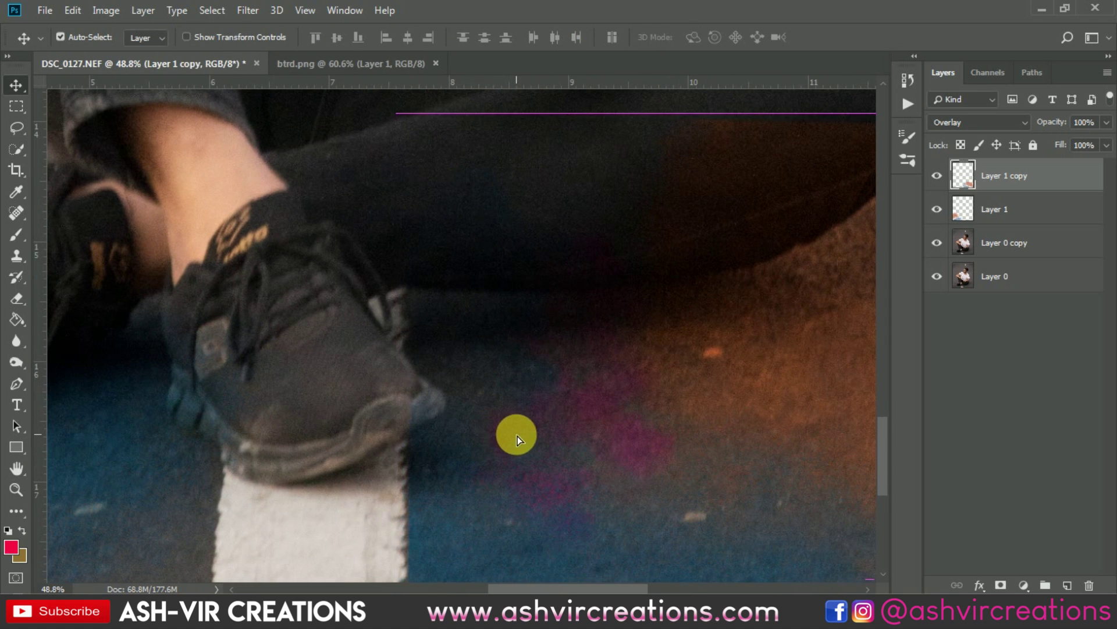
scroll(512, 434, down, 3)
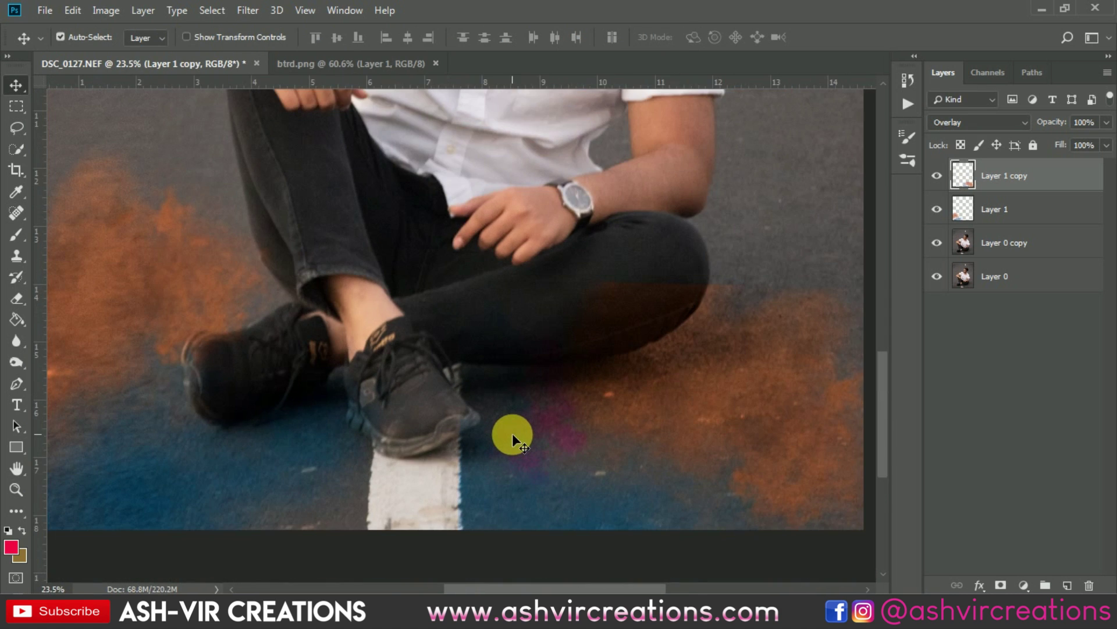
click(16, 298)
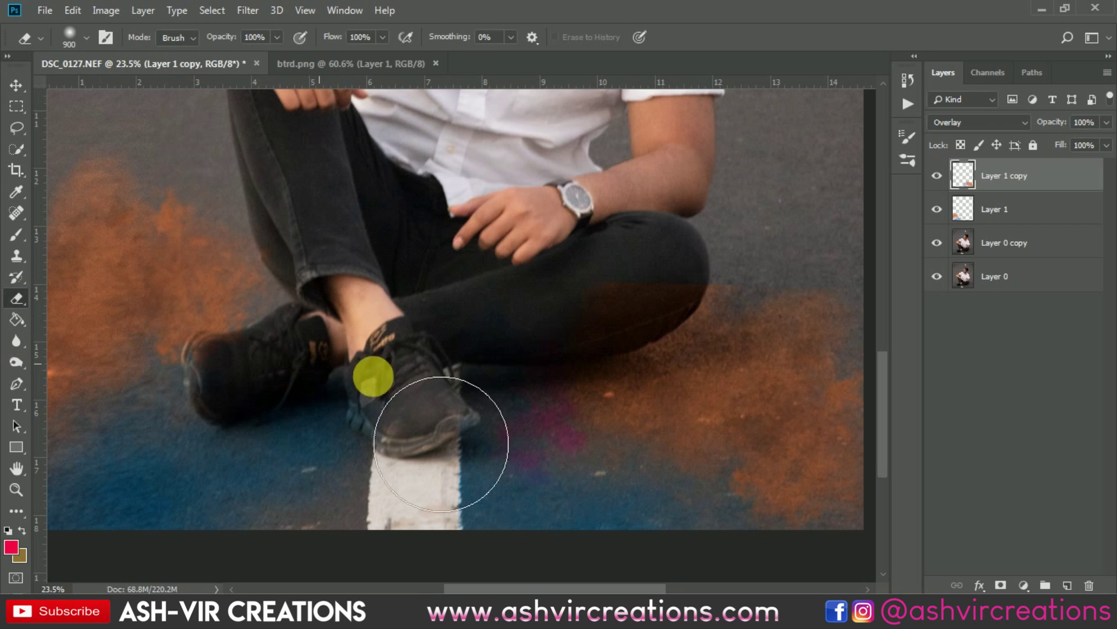
right_click(584, 254)
click(686, 417)
key(Return)
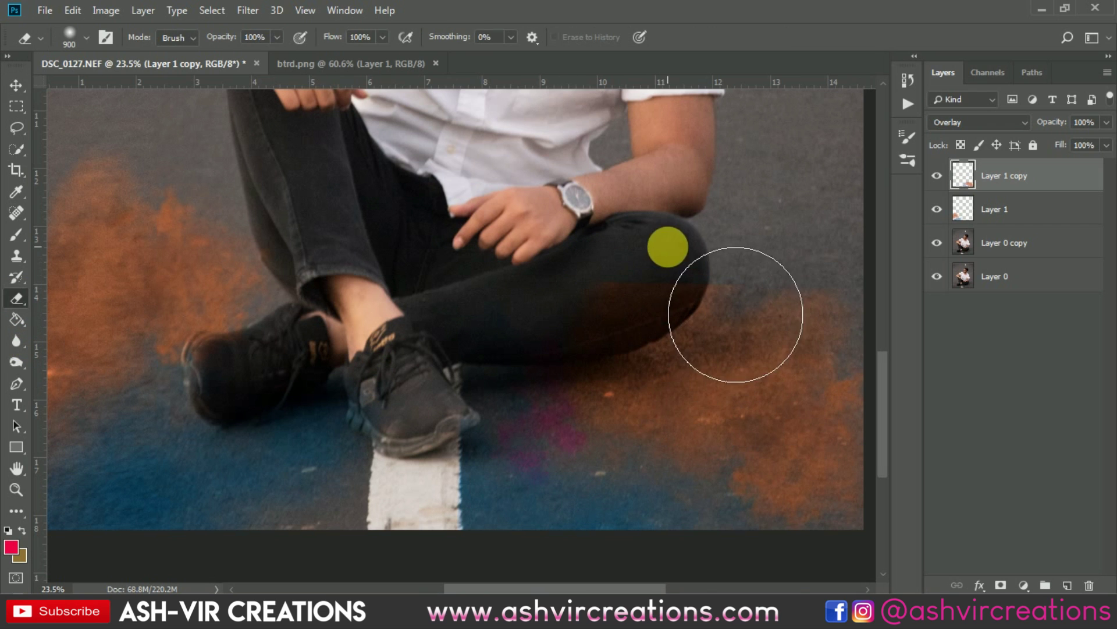
scroll(739, 282, down, 2)
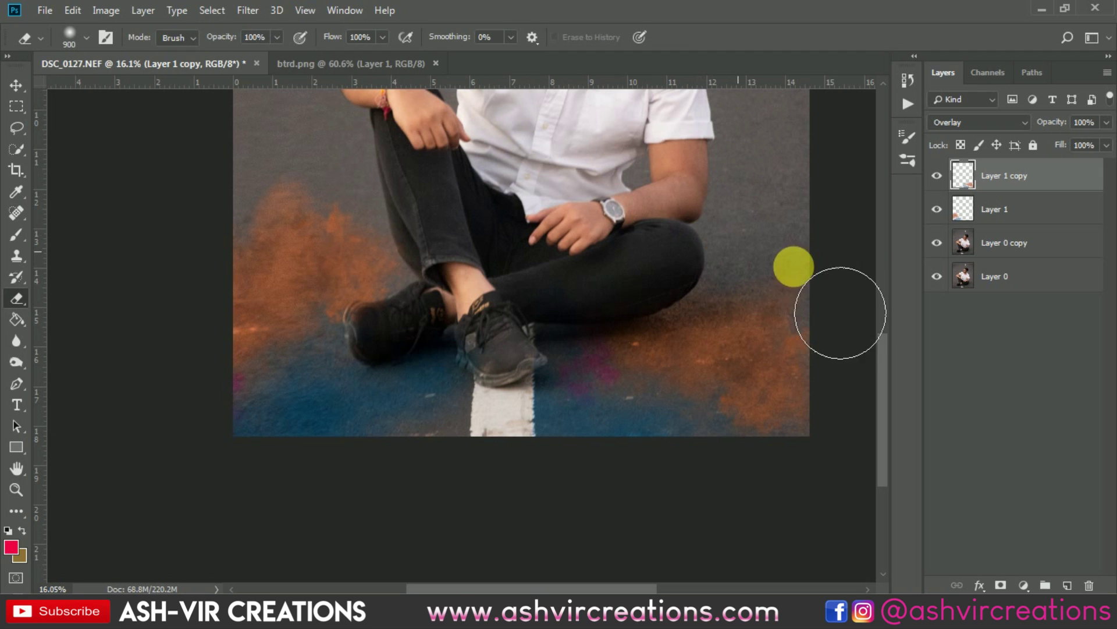
mouse_move(573, 327)
mouse_down()
mouse_move(561, 399)
mouse_move(541, 407)
mouse_move(683, 288)
mouse_up()
key(bracketright)
key(bracketright)
key(bracketright)
mouse_move(636, 241)
mouse_down()
mouse_move(723, 262)
mouse_move(659, 272)
mouse_move(871, 300)
mouse_move(508, 222)
mouse_move(499, 242)
mouse_move(524, 242)
mouse_move(512, 242)
mouse_move(466, 324)
mouse_move(508, 461)
mouse_move(553, 541)
mouse_move(549, 529)
mouse_up()
Reduce the eraser size to 250 and erase the copied powder over the front shoe and the white road line
scroll(511, 242, up, 3)
key(bracketleft)
key(bracketleft)
key(bracketleft)
key(bracketleft)
key(bracketleft)
key(bracketleft)
key(bracketleft)
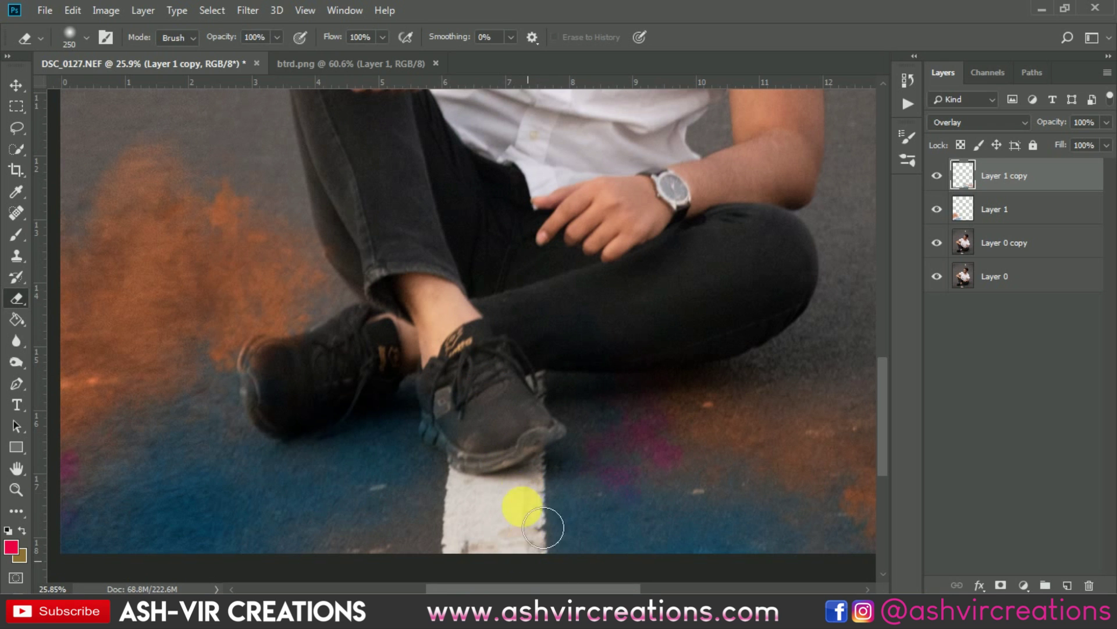
scroll(549, 529, down, 2)
drag(538, 443, 457, 381)
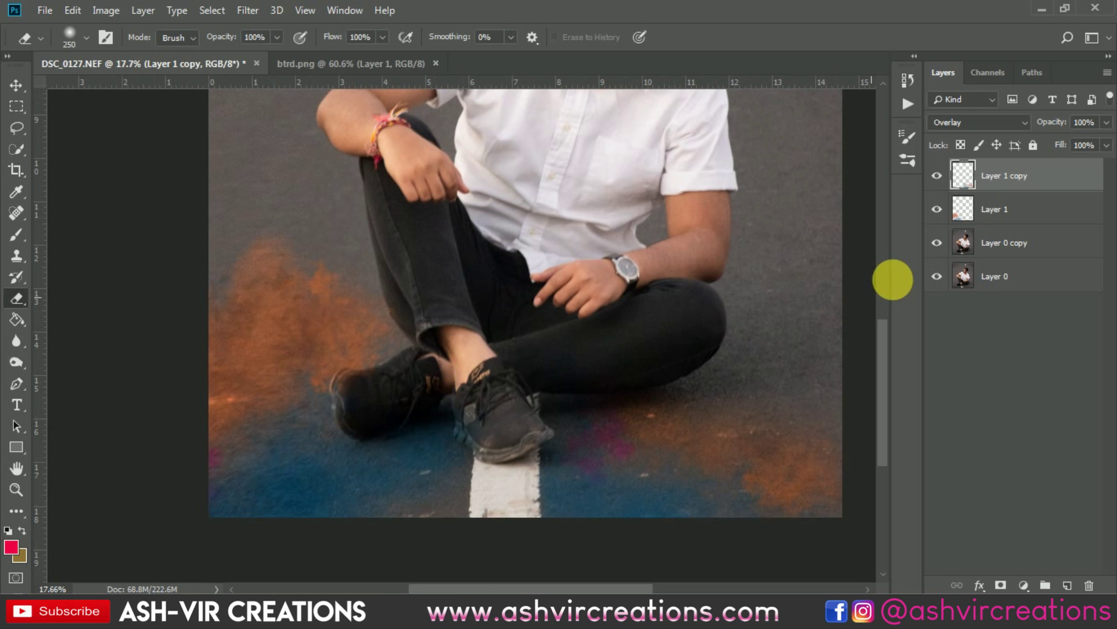
On Layer 1, enlarge the eraser to 1500 and erase most of the orange powder beside the leg and shoe
click(960, 210)
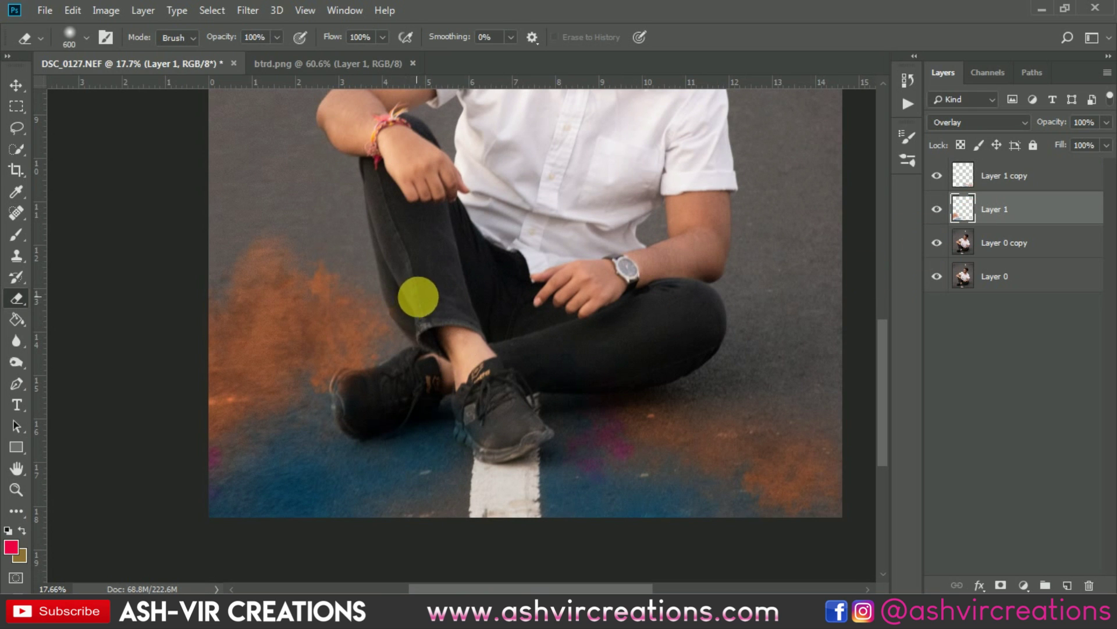
key(bracketright)
key(bracketright)
key(bracketright)
key(bracketright)
key(bracketright)
key(bracketright)
key(bracketright)
key(bracketright)
key(bracketright)
key(bracketright)
key(bracketright)
key(bracketright)
key(bracketright)
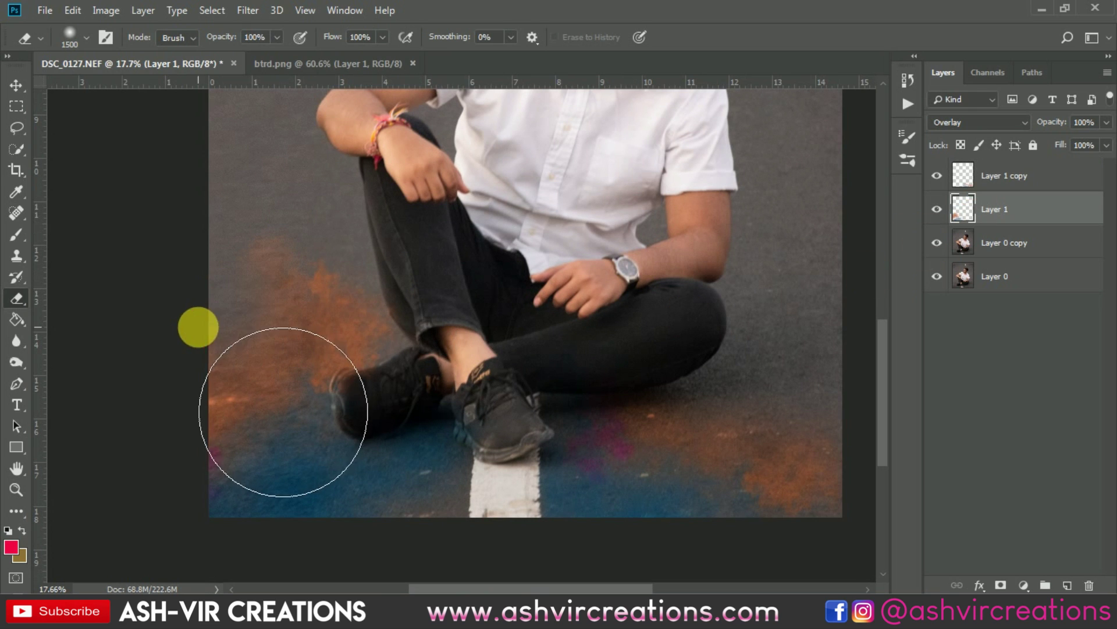
mouse_move(291, 419)
mouse_down()
mouse_move(331, 302)
mouse_move(295, 412)
mouse_move(229, 449)
mouse_move(242, 379)
mouse_move(274, 361)
mouse_move(511, 337)
mouse_up()
Duplicate Layer 1 to intensify its powder colors, and toggle the duplicate's visibility to compare the effect
scroll(312, 259, down, 3)
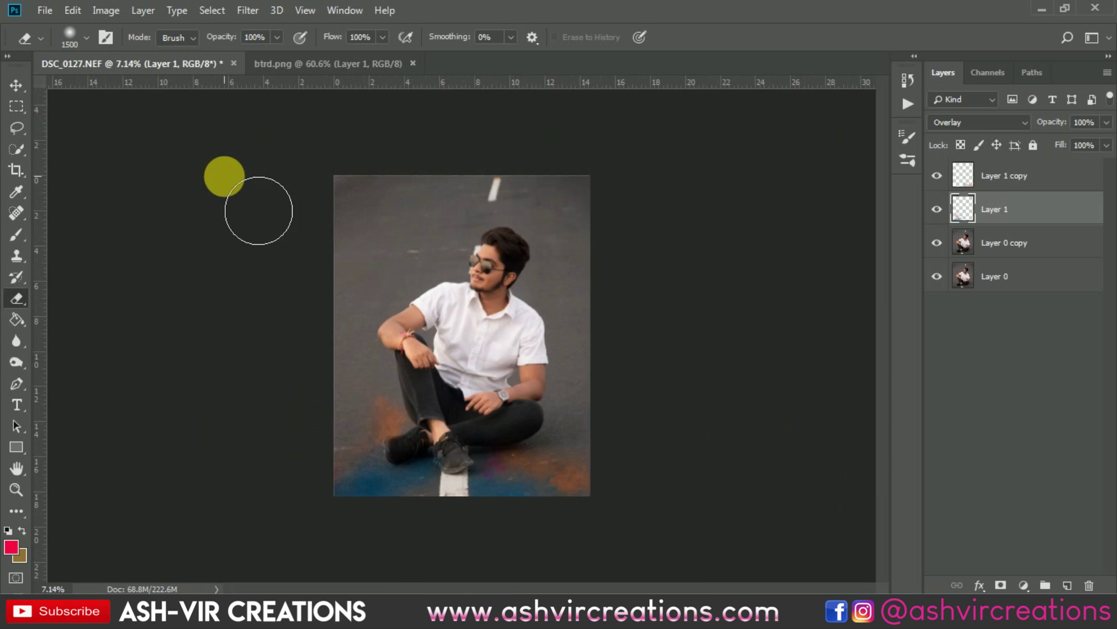
scroll(390, 425, up, 2)
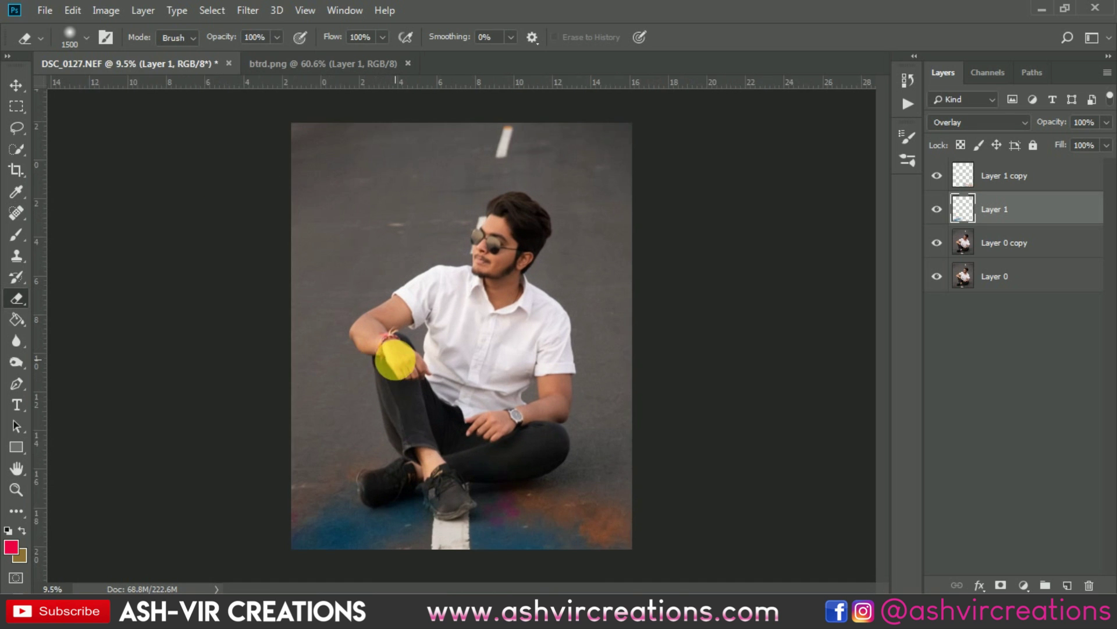
scroll(408, 326, down, 3)
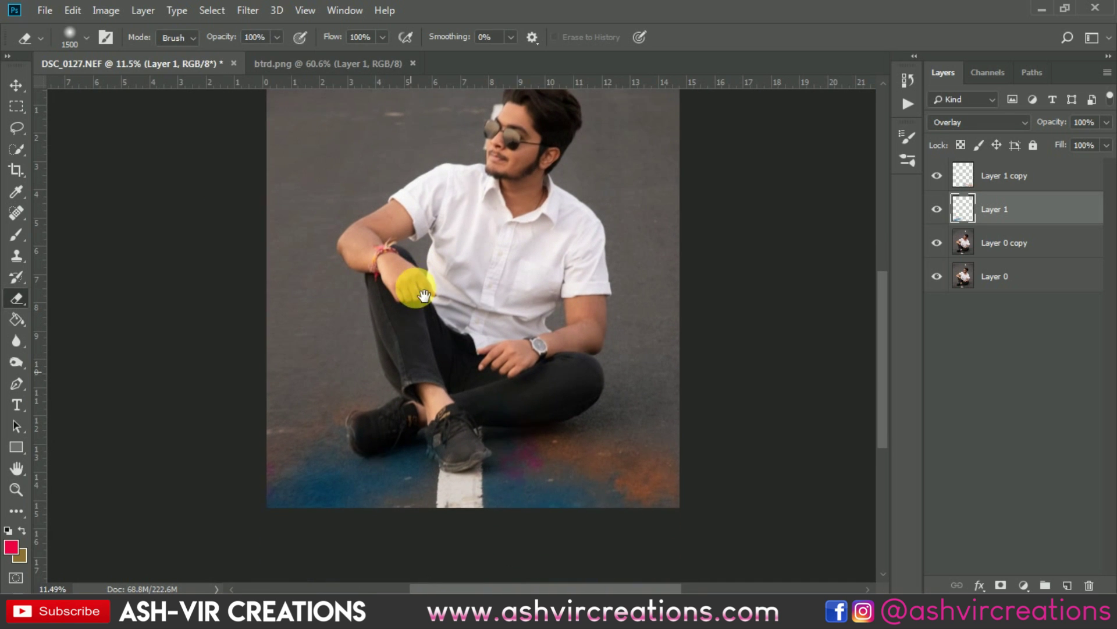
scroll(430, 415, up, 2)
key(v)
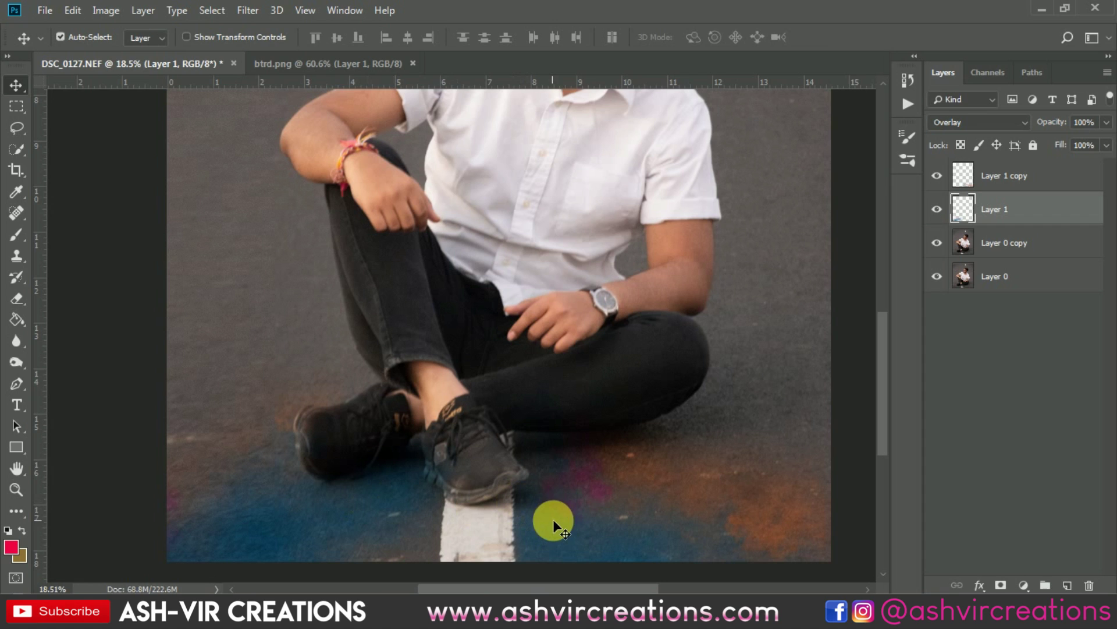
key(ctrl+j)
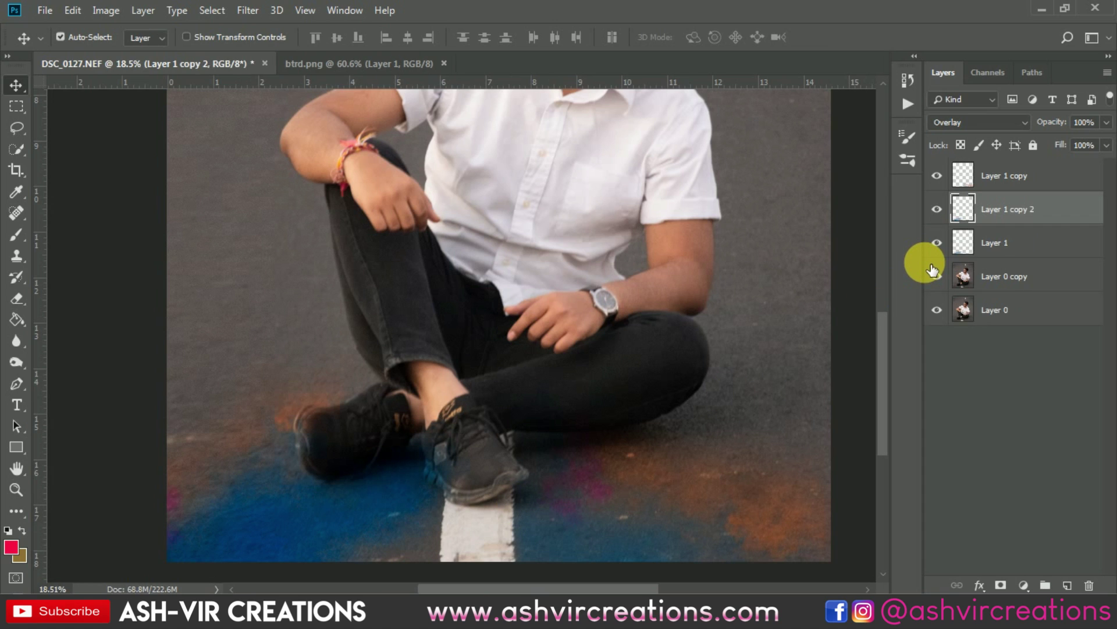
click(938, 209)
click(938, 209)
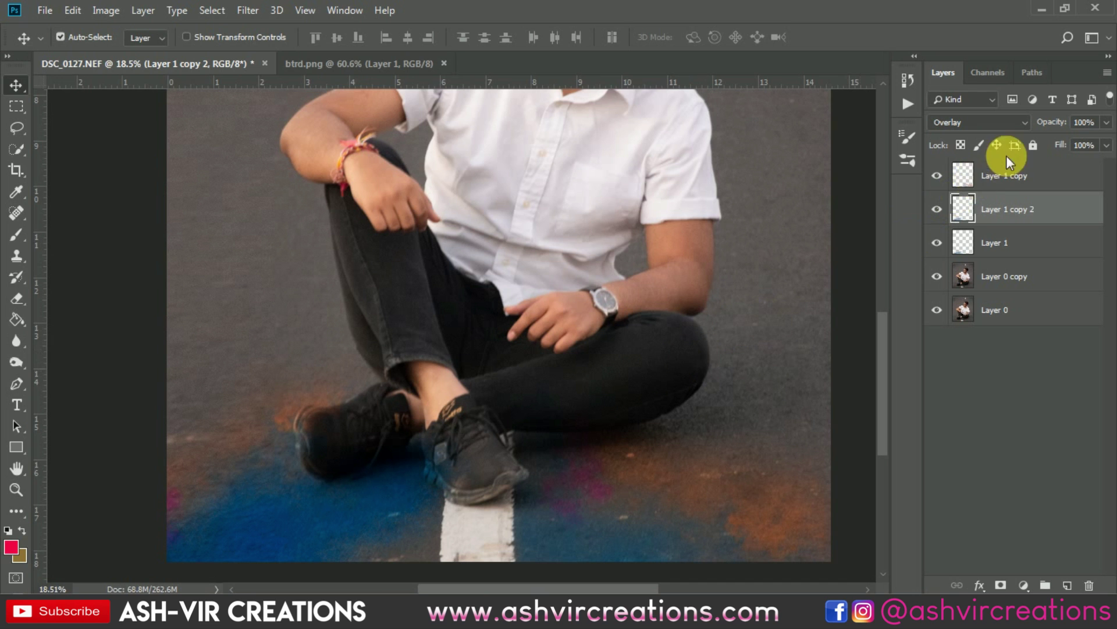
Duplicate Layer 1 copy to strengthen the powder colors on the photo's right side
click(1013, 178)
key(ctrl+j)
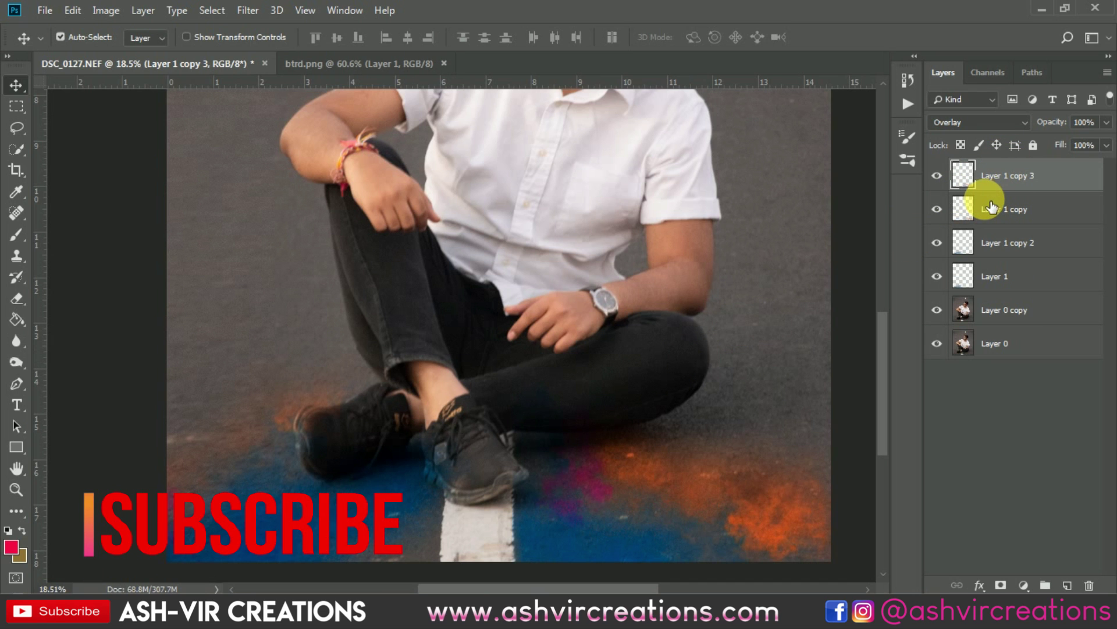
drag(770, 326, 573, 323)
scroll(619, 407, up, 2)
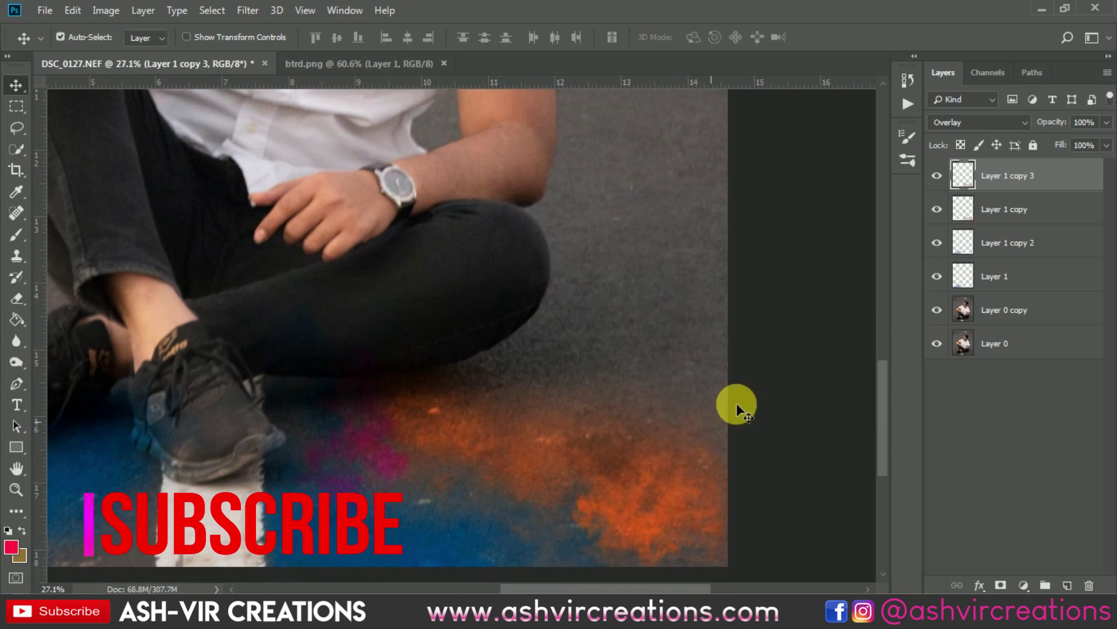
Toggle the visibility of Layer 1 copy 3 to compare the road powder with and without it
click(937, 176)
click(937, 177)
click(937, 177)
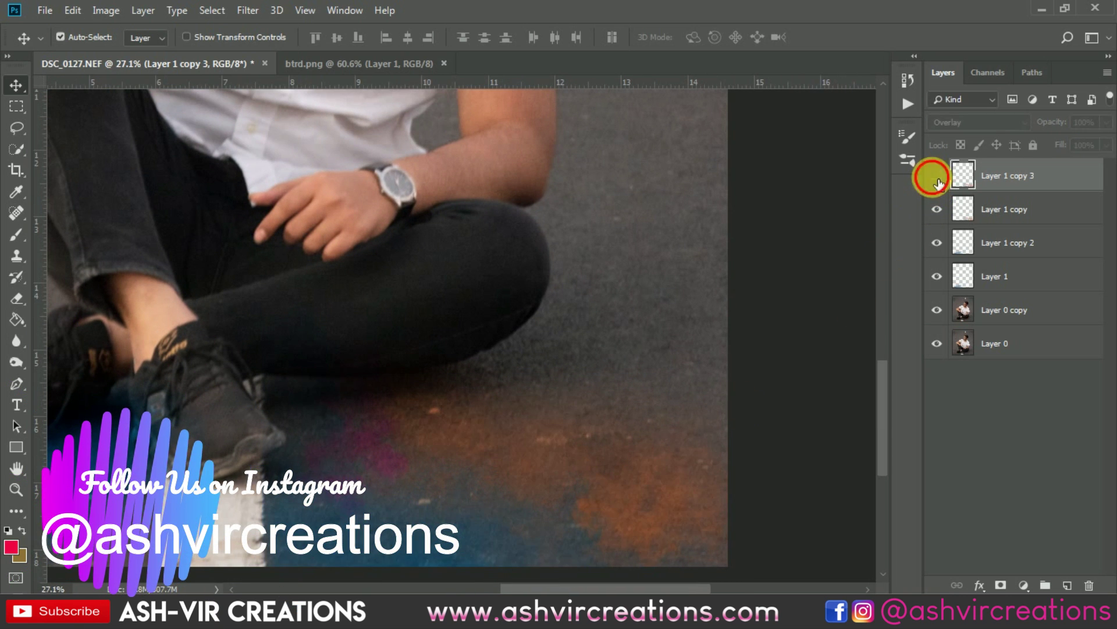
click(937, 177)
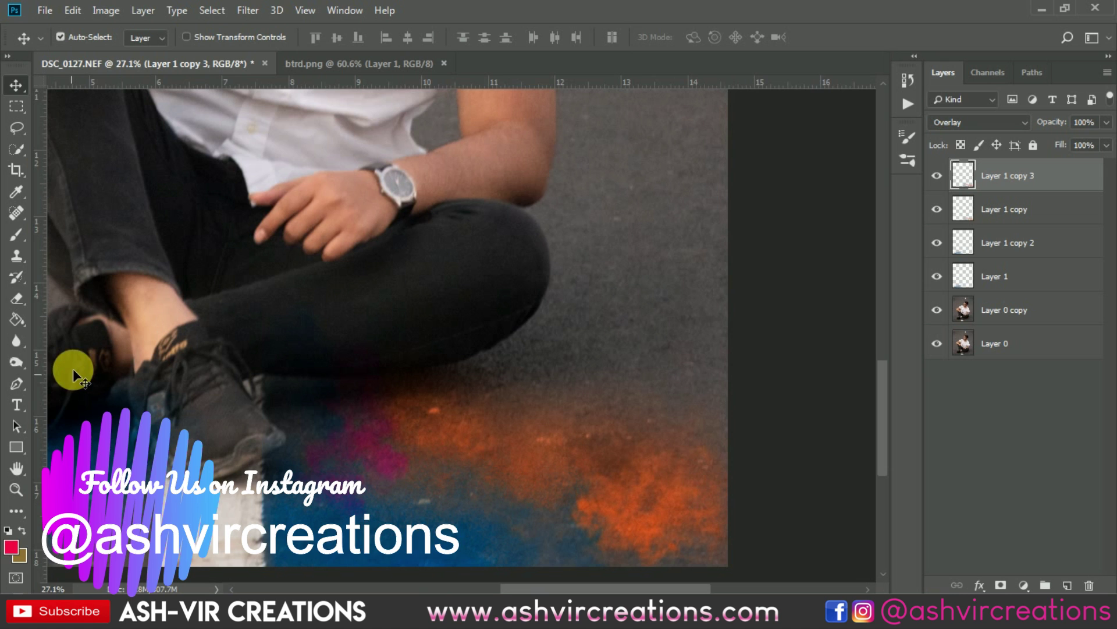
scroll(72, 369, down, 5)
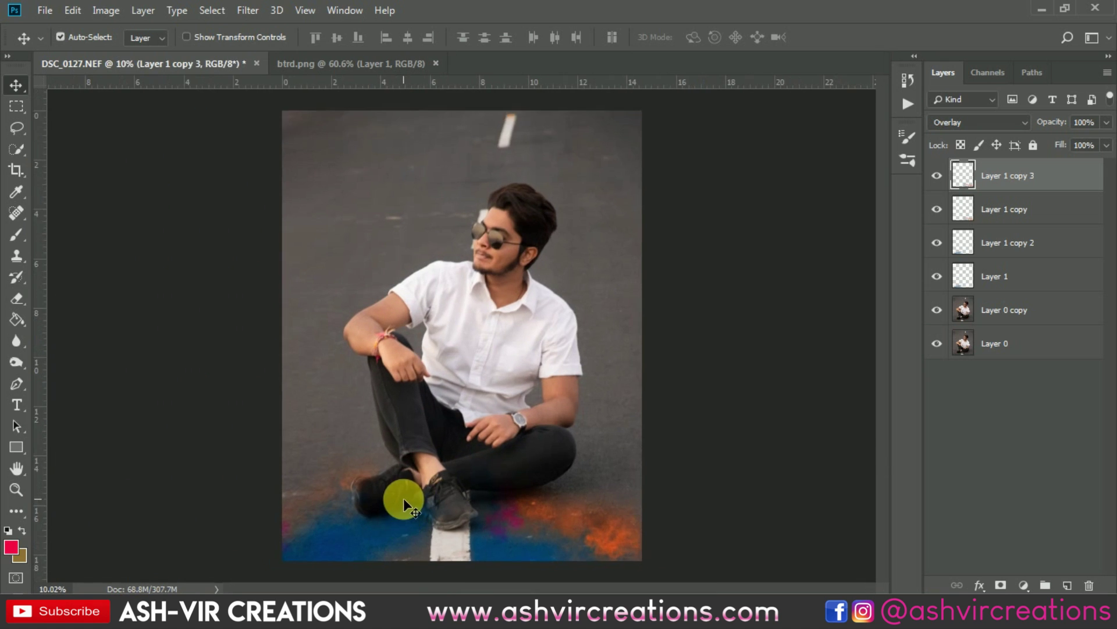
scroll(404, 497, up, 5)
scroll(349, 474, down, 5)
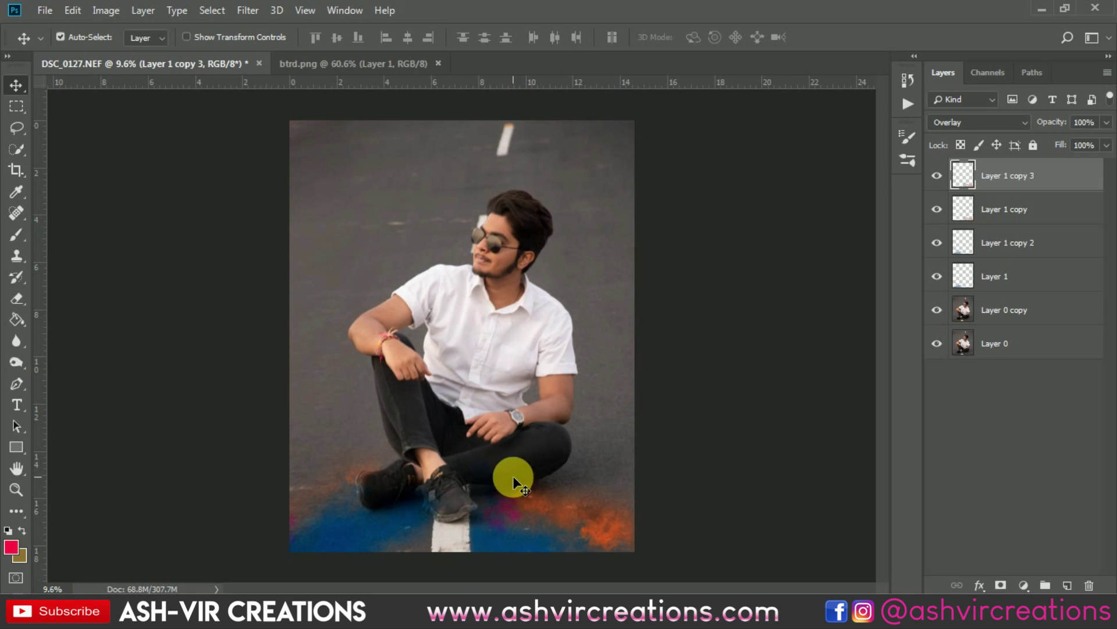
scroll(512, 476, up, 3)
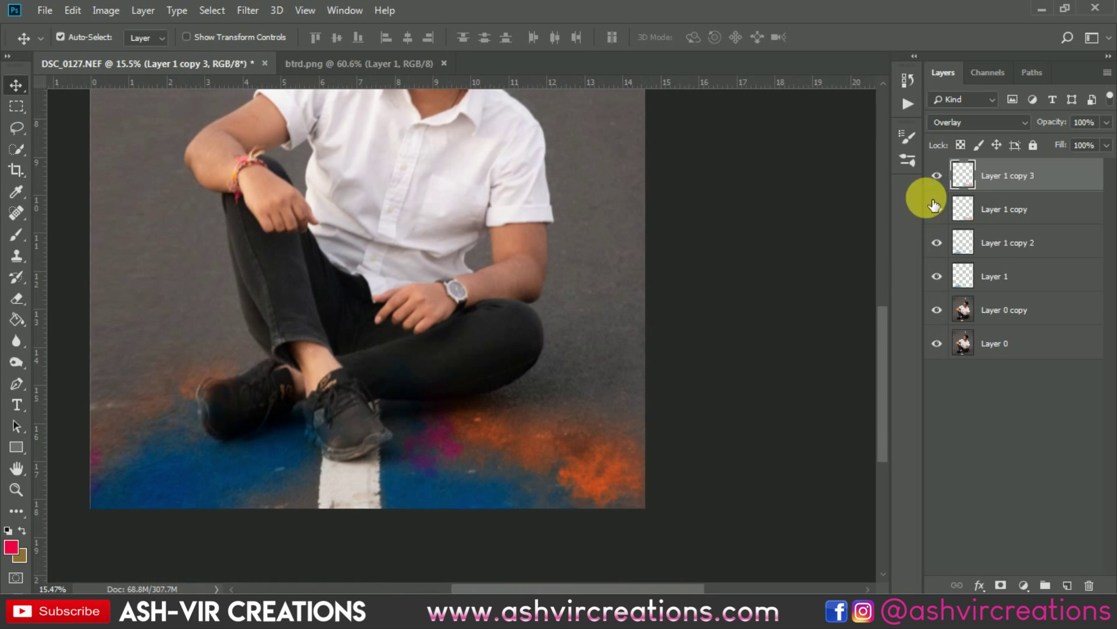
click(936, 175)
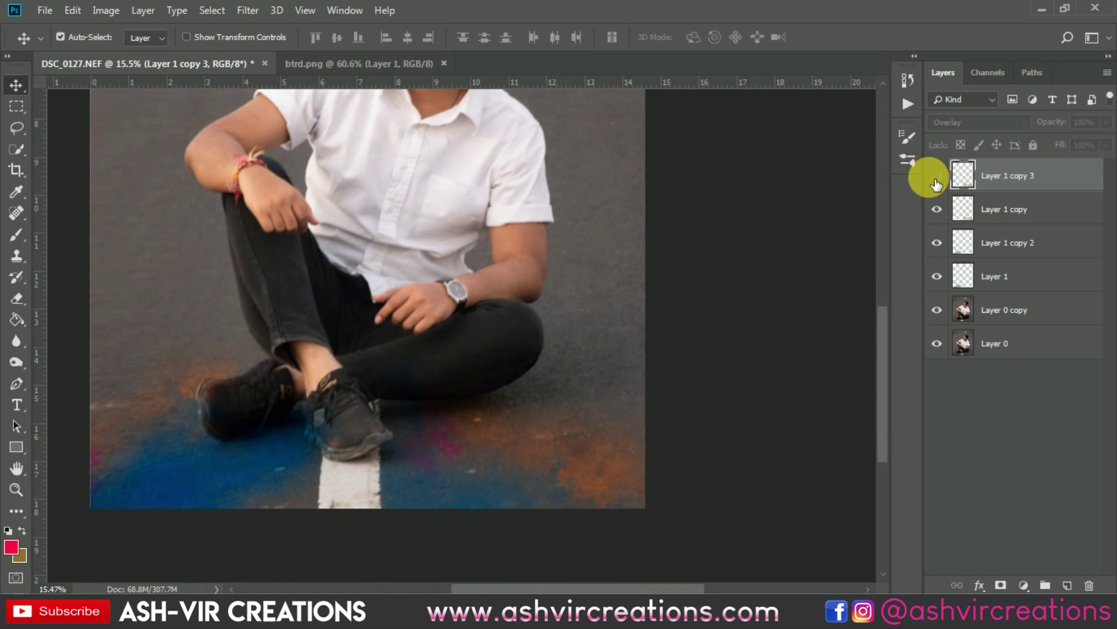
click(936, 180)
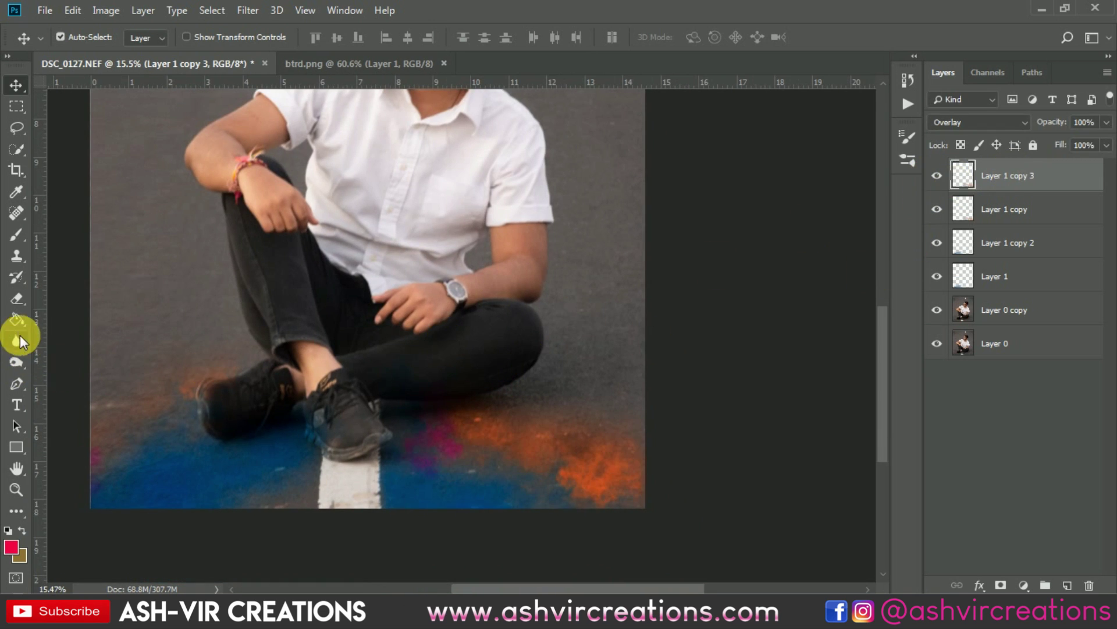
Reduce the eraser size to 1000 and soften the orange powder at the photo's right edge on Layer 1 copy 3
click(18, 294)
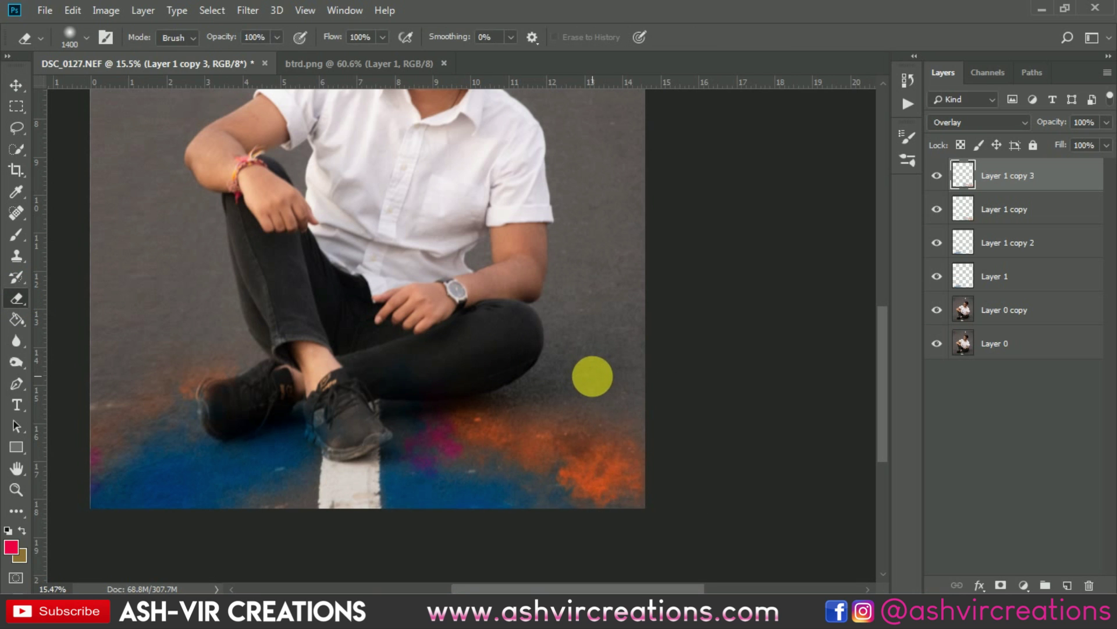
key(bracketleft)
key(bracketleft)
key(bracketleft)
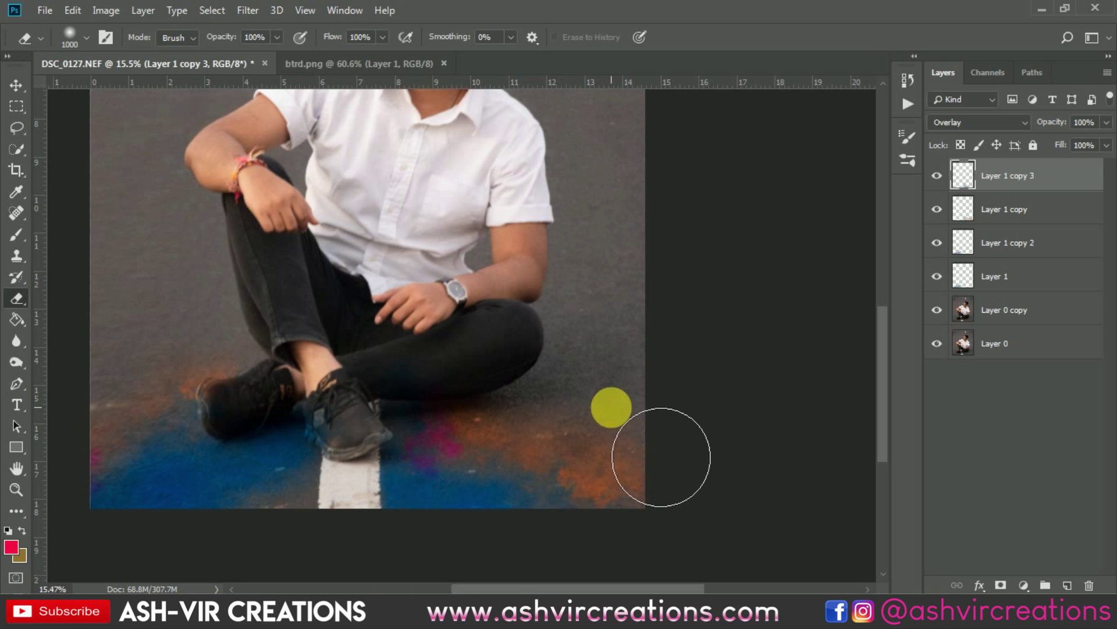
scroll(604, 374, down, 2)
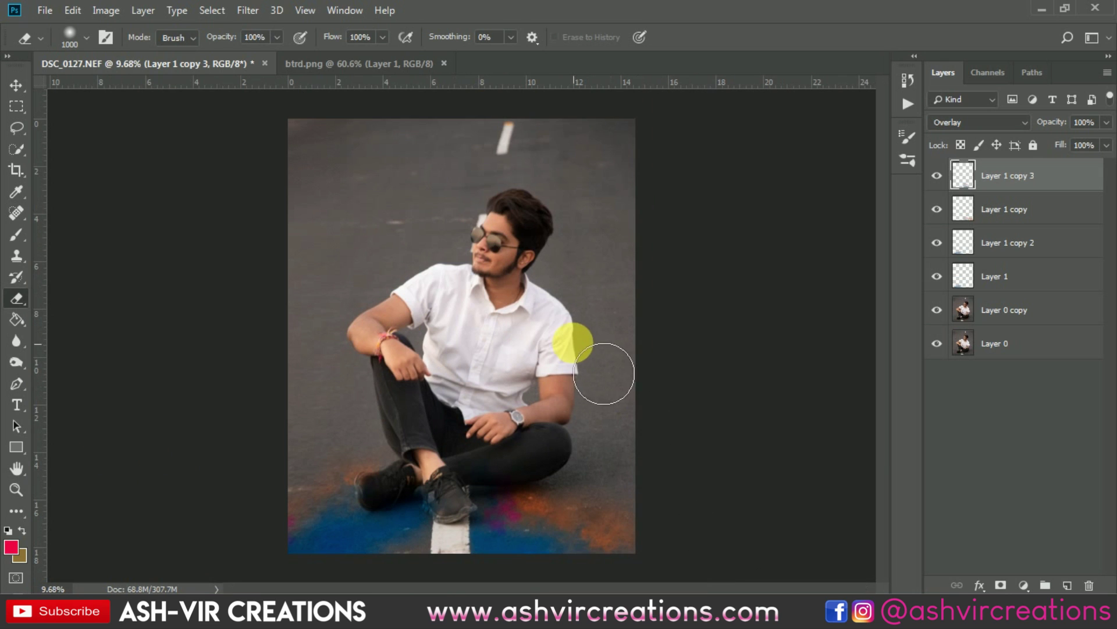
key(v)
scroll(480, 259, down, 1)
scroll(486, 257, up, 2)
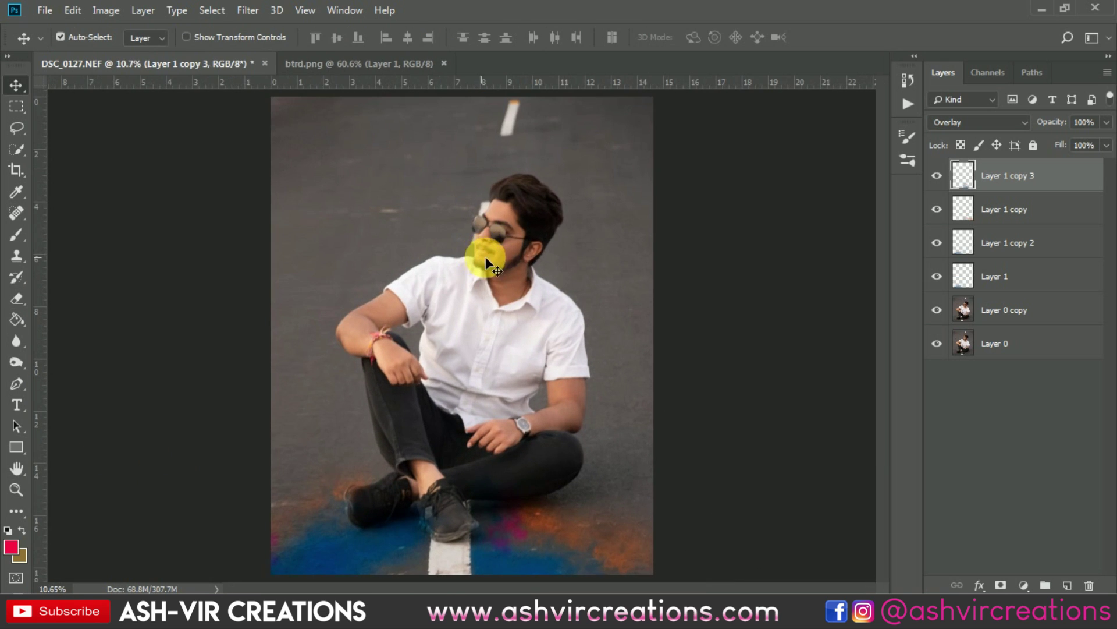
Open Ash-Vir Creations HD (31).png from the Desktop and bring its yellow and pink powder into the portrait as a new layer
click(47, 15)
click(47, 38)
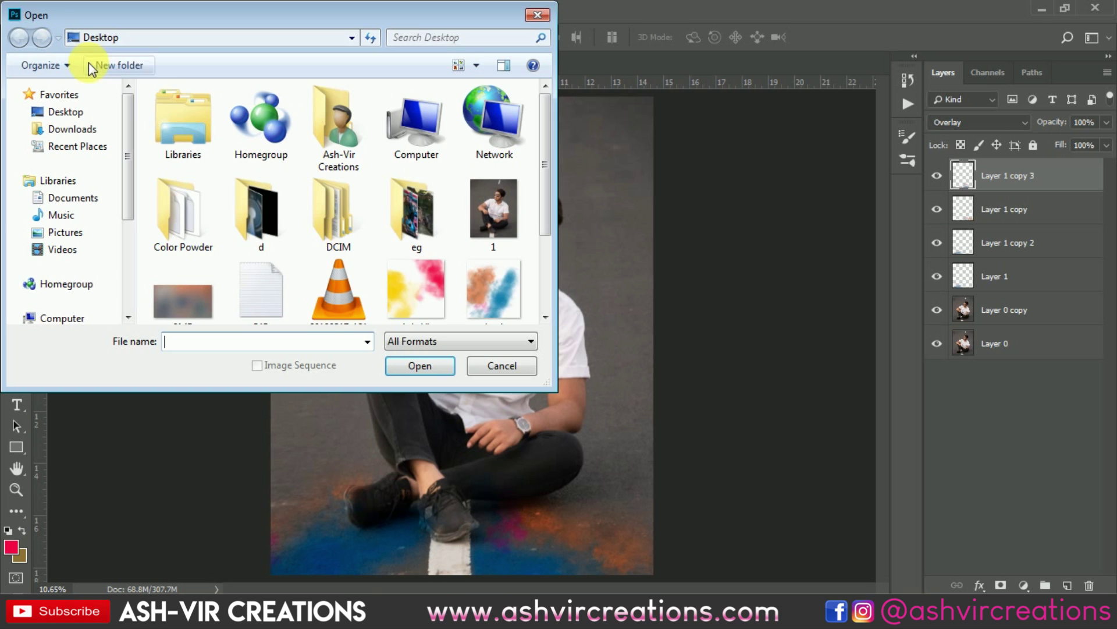
double_click(453, 289)
drag(487, 262, 461, 247)
Free-transform Layer 2 to about 904% so the yellow and pink powder spreads over the whole photo
click(74, 16)
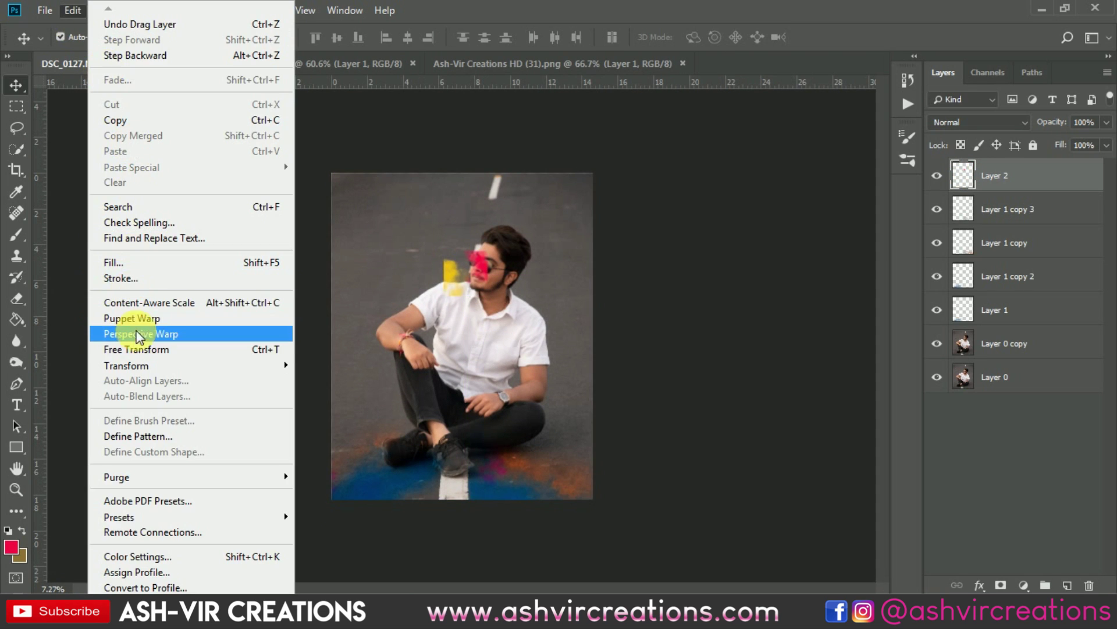
click(169, 345)
drag(495, 257, 643, 165)
drag(531, 254, 514, 320)
drag(595, 182, 654, 129)
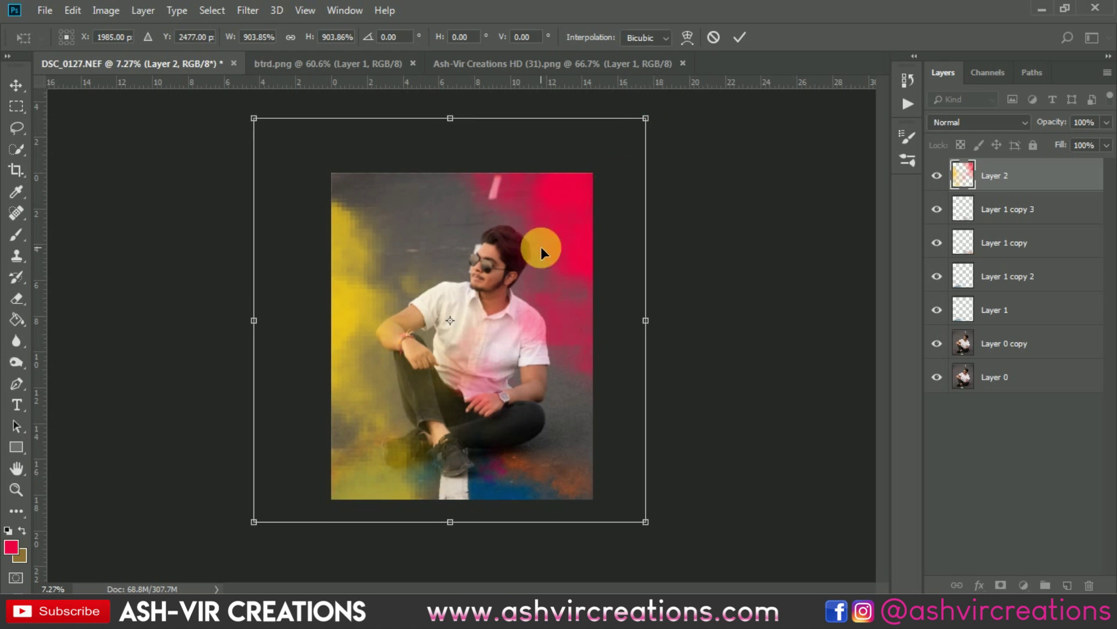
Rotate the enlarged powder on Layer 2 by about 1.3°, position the pink cloud behind the man's head, and apply the transform
key(ctrl+0)
mouse_move(511, 272)
mouse_down()
mouse_move(515, 257)
mouse_move(504, 262)
mouse_move(518, 261)
mouse_up()
key(ctrl+minus)
drag(528, 318, 546, 337)
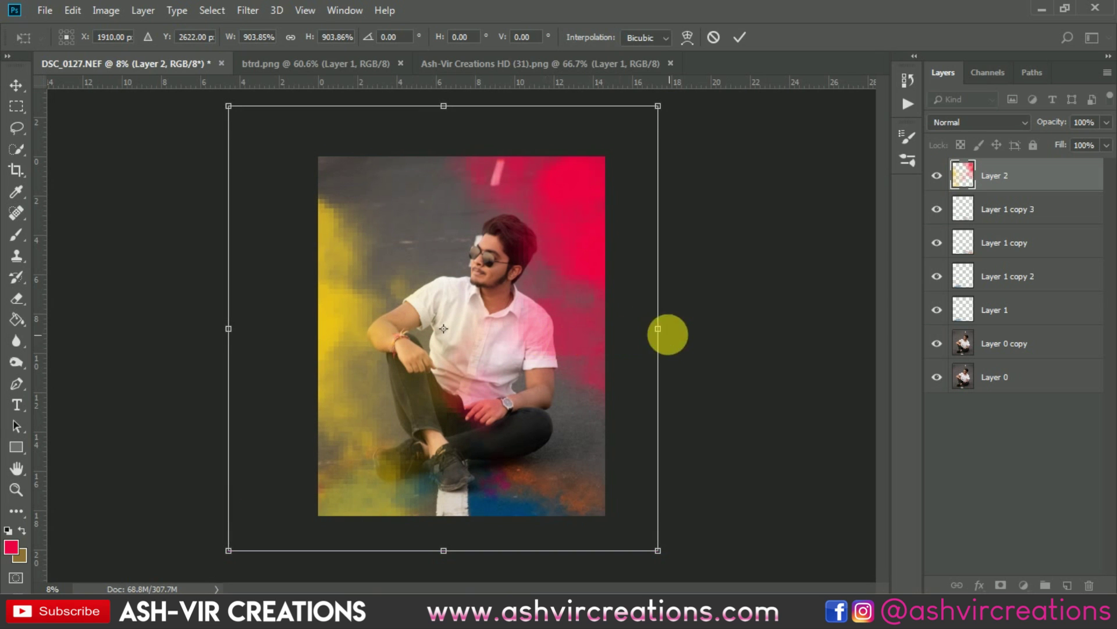
drag(756, 236, 756, 257)
mouse_move(473, 300)
mouse_down()
mouse_move(455, 300)
mouse_move(457, 286)
mouse_move(460, 296)
mouse_up()
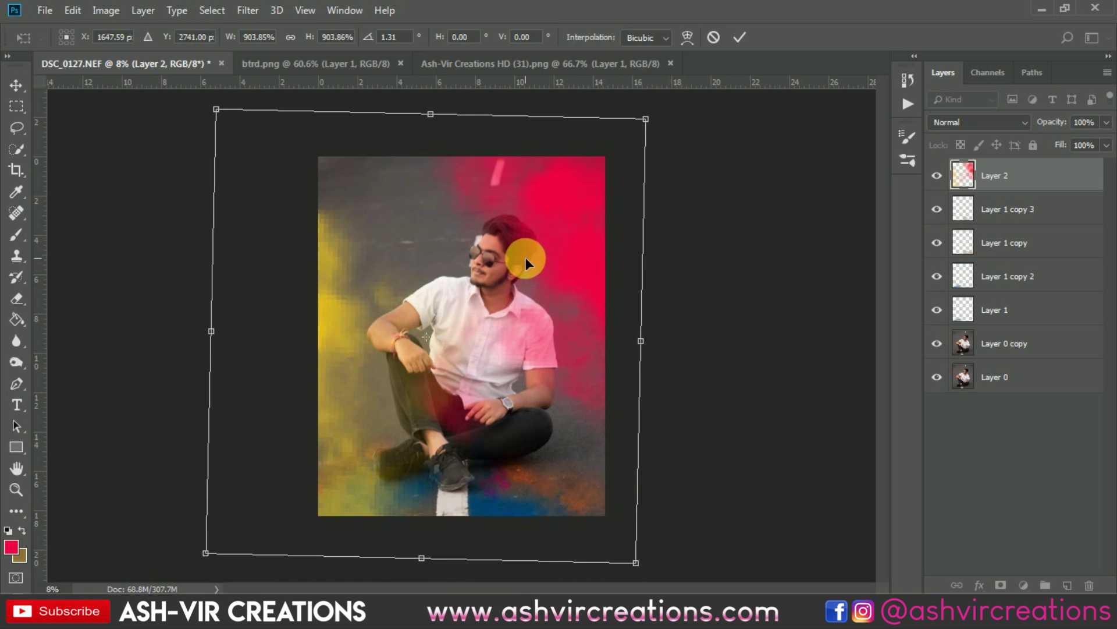
mouse_move(526, 258)
mouse_down()
mouse_move(549, 260)
mouse_move(534, 260)
mouse_up()
key(Return)
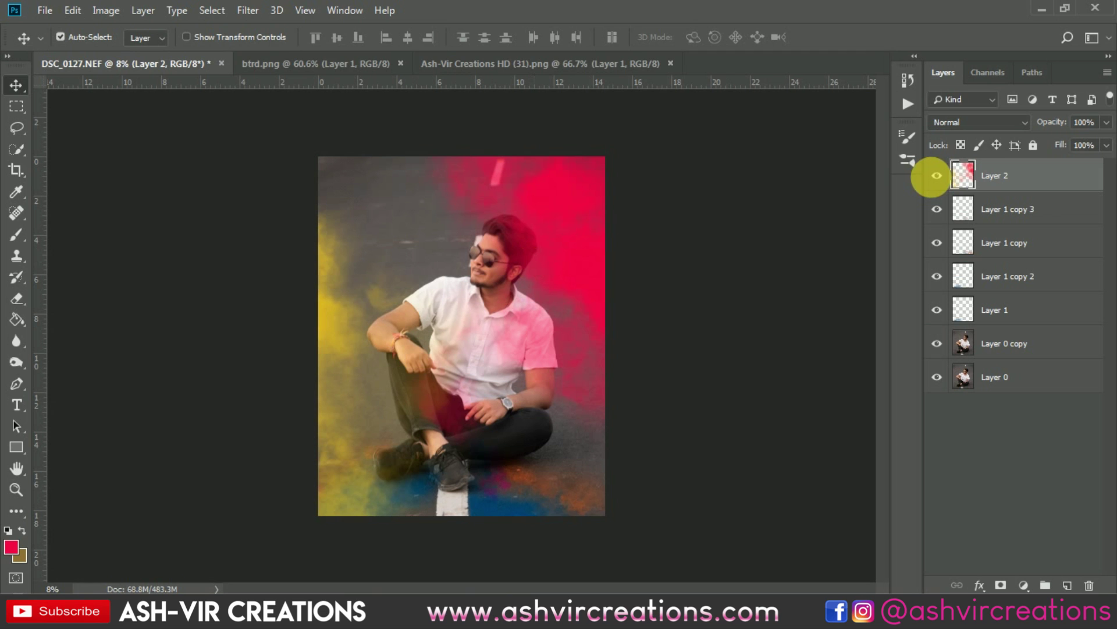
Toggle Layer 2's visibility to compare the portrait with and without the yellow and pink powder
click(937, 175)
click(937, 175)
click(938, 176)
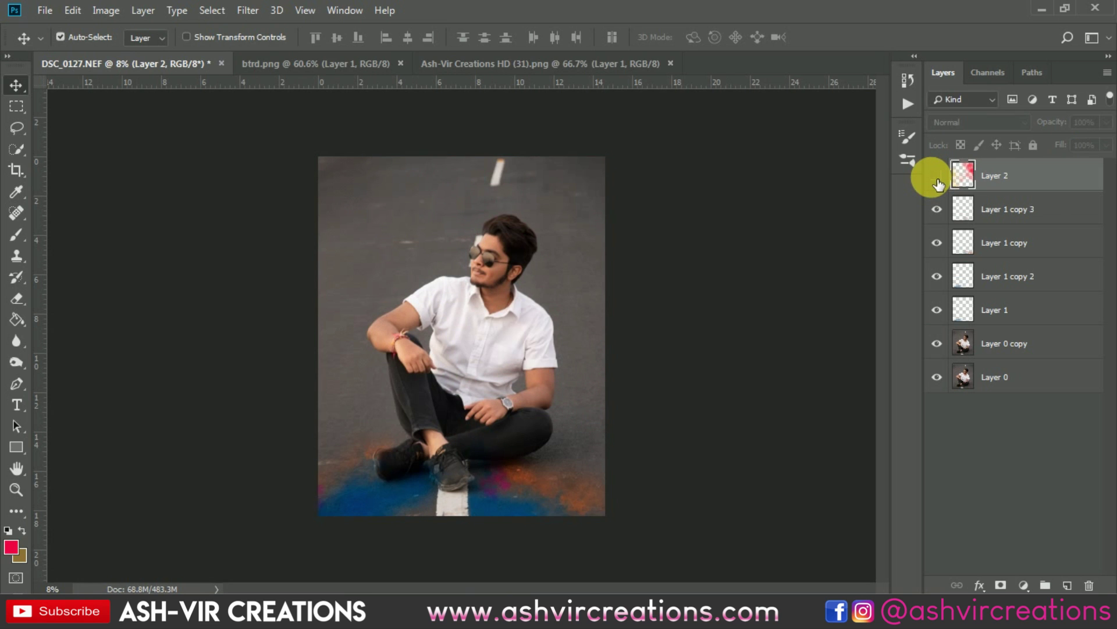
click(937, 178)
scroll(479, 313, up, 2)
scroll(504, 256, down, 2)
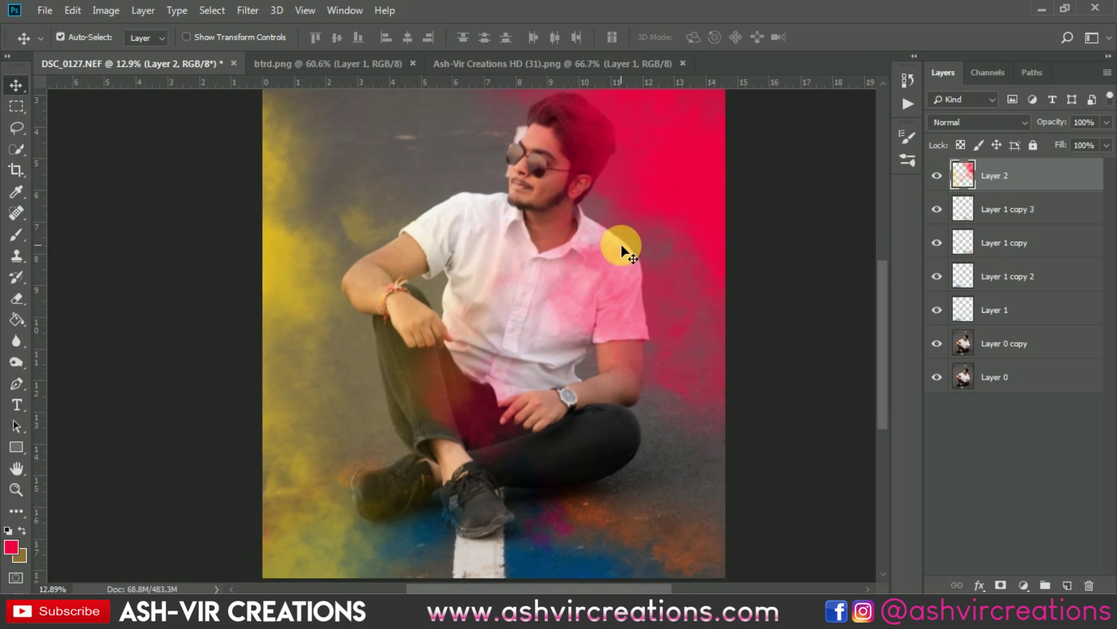
scroll(564, 262, up, 2)
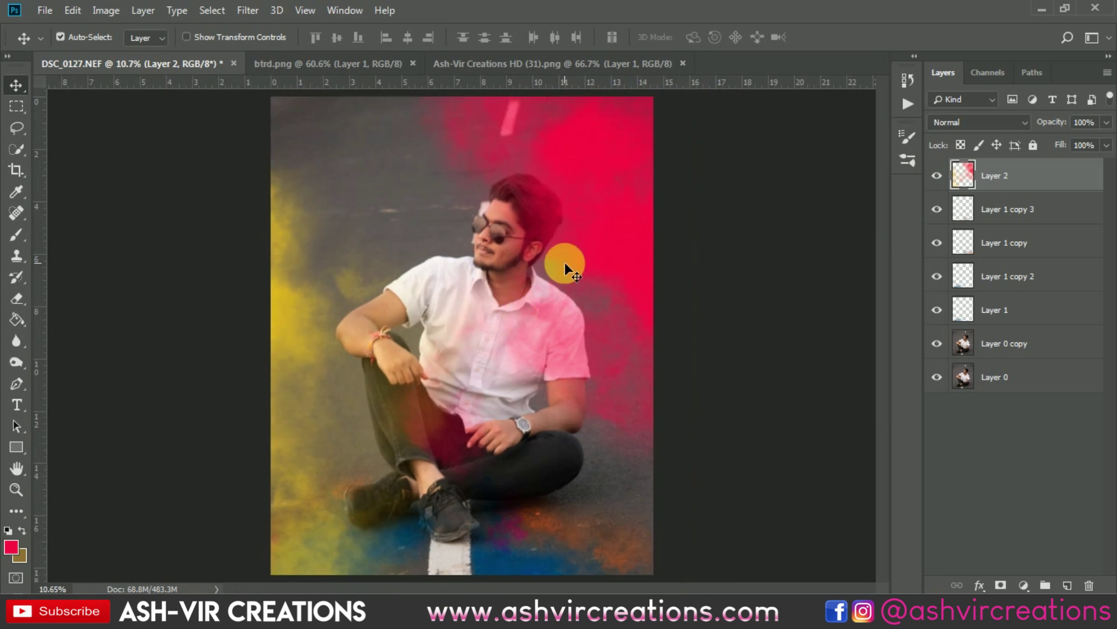
Enlarge the eraser to 1600 and erase the yellow powder along the photo's left side on Layer 2
click(16, 299)
scroll(304, 273, down, 1)
key(bracketright)
key(bracketright)
key(bracketright)
key(bracketright)
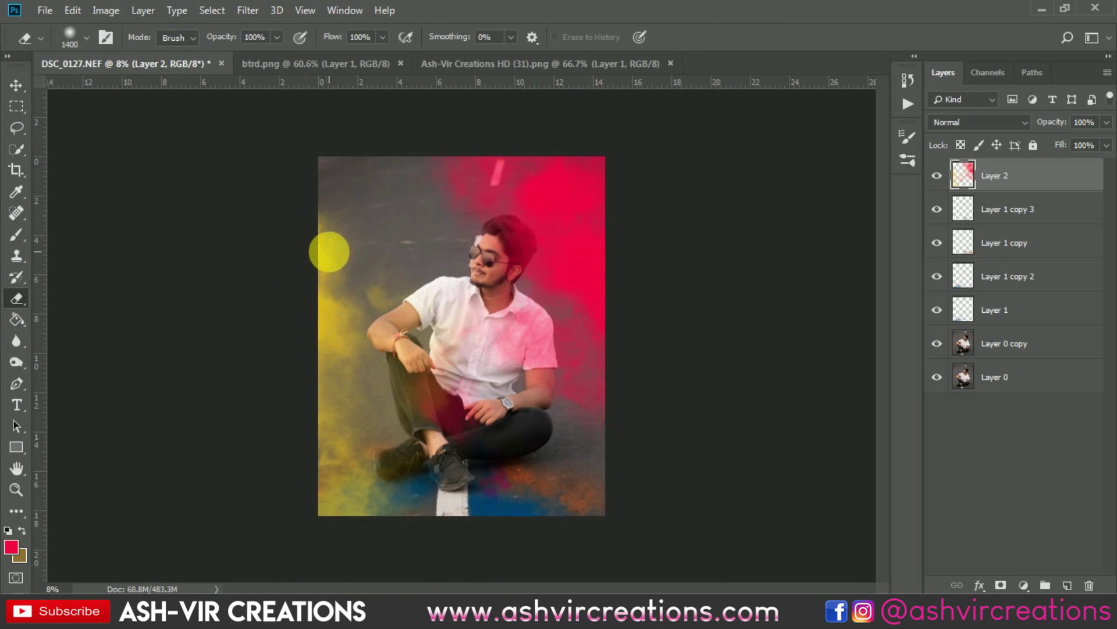
mouse_move(379, 266)
mouse_down()
mouse_move(447, 372)
mouse_move(474, 447)
mouse_move(430, 428)
mouse_move(431, 517)
mouse_move(373, 581)
mouse_move(441, 470)
mouse_move(322, 308)
mouse_move(422, 560)
mouse_move(450, 345)
mouse_move(414, 359)
mouse_move(480, 532)
mouse_move(494, 465)
mouse_move(350, 460)
mouse_move(361, 229)
mouse_move(381, 514)
mouse_up()
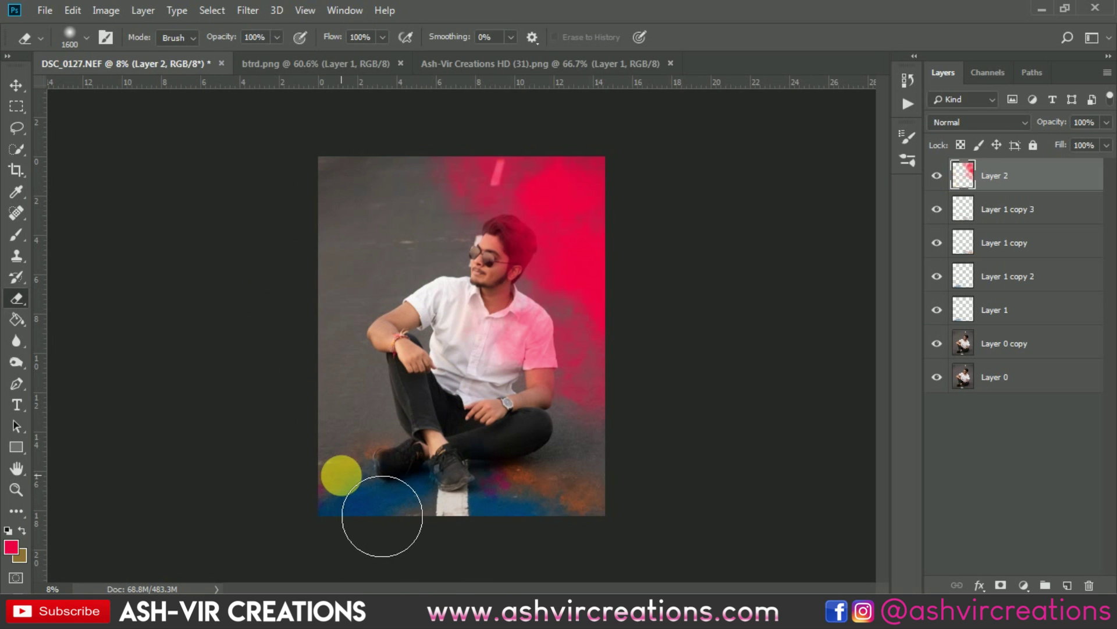
Undo the last eraser strokes and erase the yellow powder over the lower-left road on Layer 2 again
key(ctrl+alt+z)
key(ctrl+alt+z)
key(ctrl+alt+z)
mouse_move(369, 436)
mouse_down()
mouse_move(362, 374)
mouse_move(312, 496)
mouse_move(441, 383)
mouse_move(467, 498)
mouse_move(327, 175)
mouse_move(369, 542)
mouse_up()
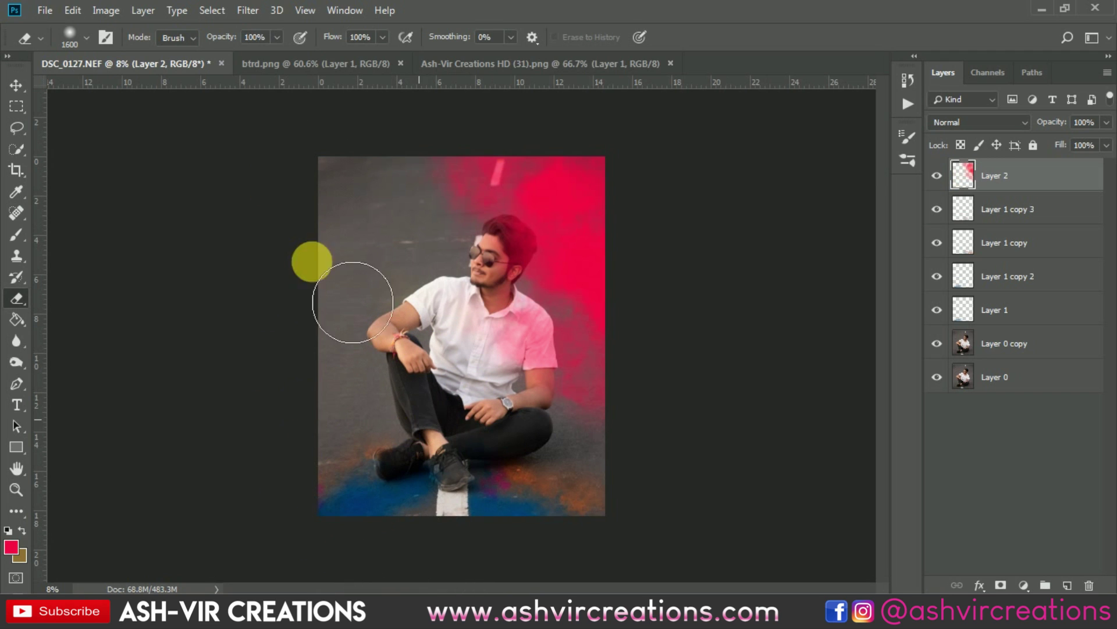
key(v)
scroll(418, 319, up, 5)
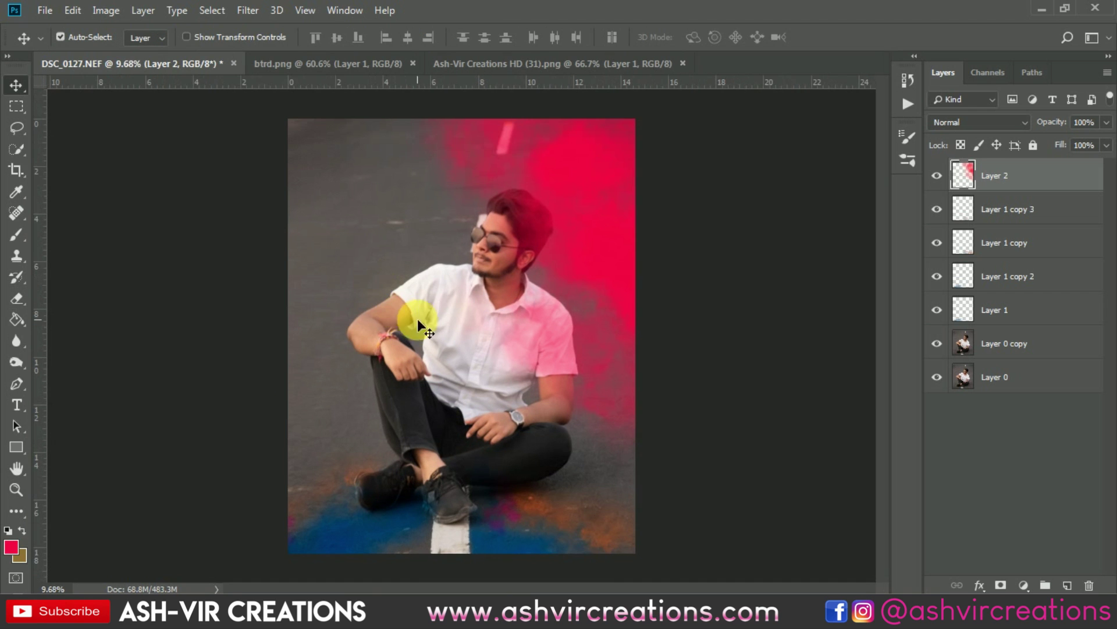
scroll(512, 227, down, 2)
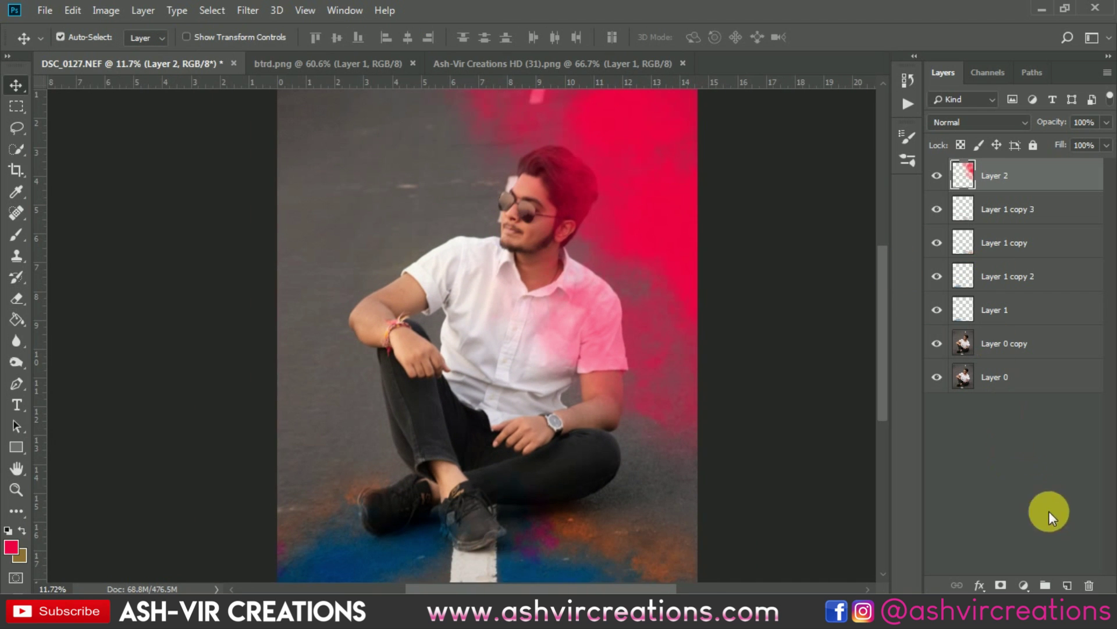
Create a new layer above Layer 2 and choose the 300 px textured spatter brush for painting
click(1068, 583)
click(16, 235)
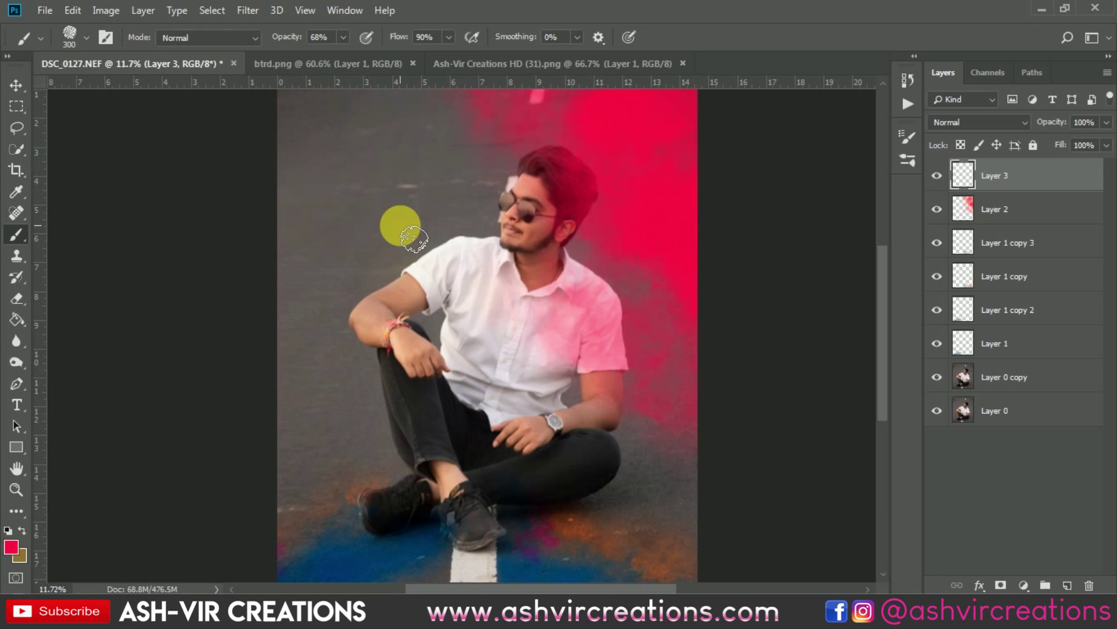
right_click(407, 226)
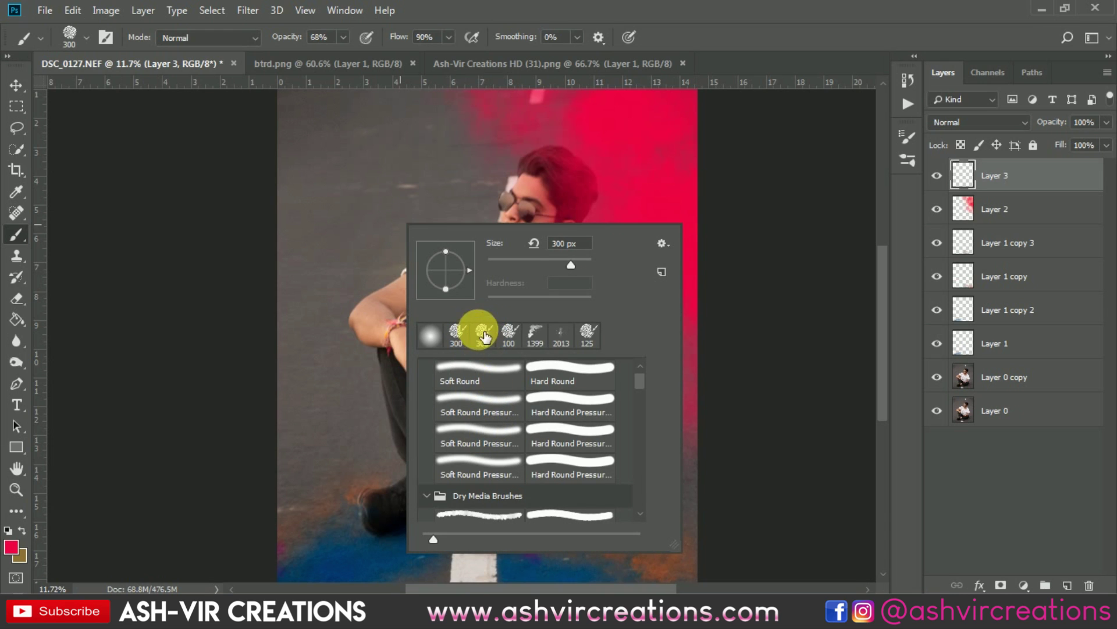
scroll(474, 456, down, 3)
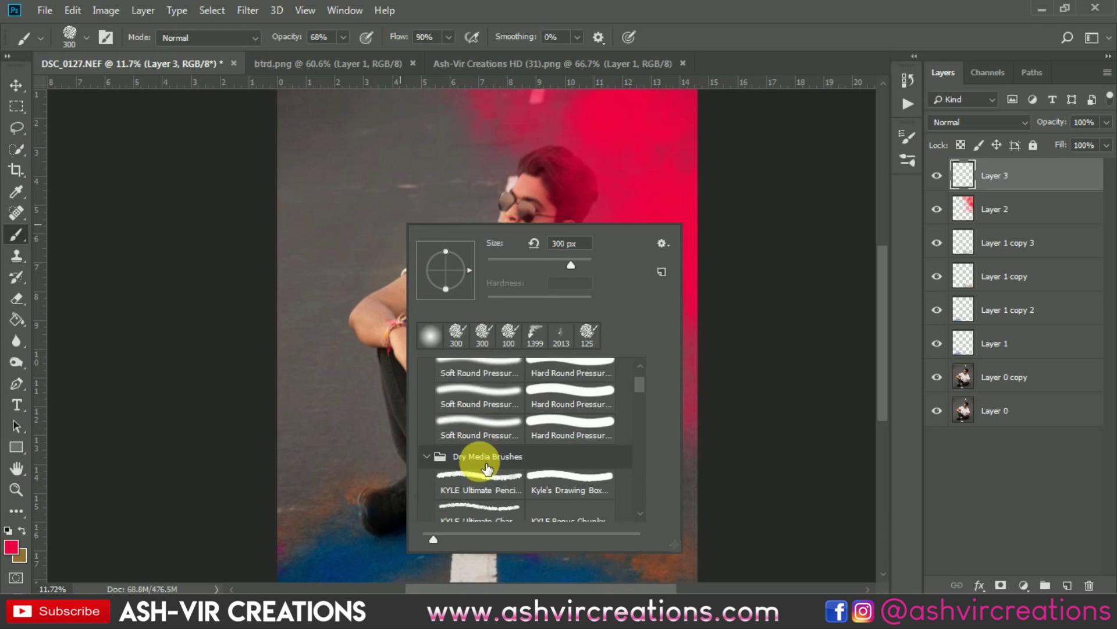
double_click(483, 335)
Reduce the brush size to 150 and paint a pink powder patch on the man's forearm beside the wristband
scroll(465, 340, up, 3)
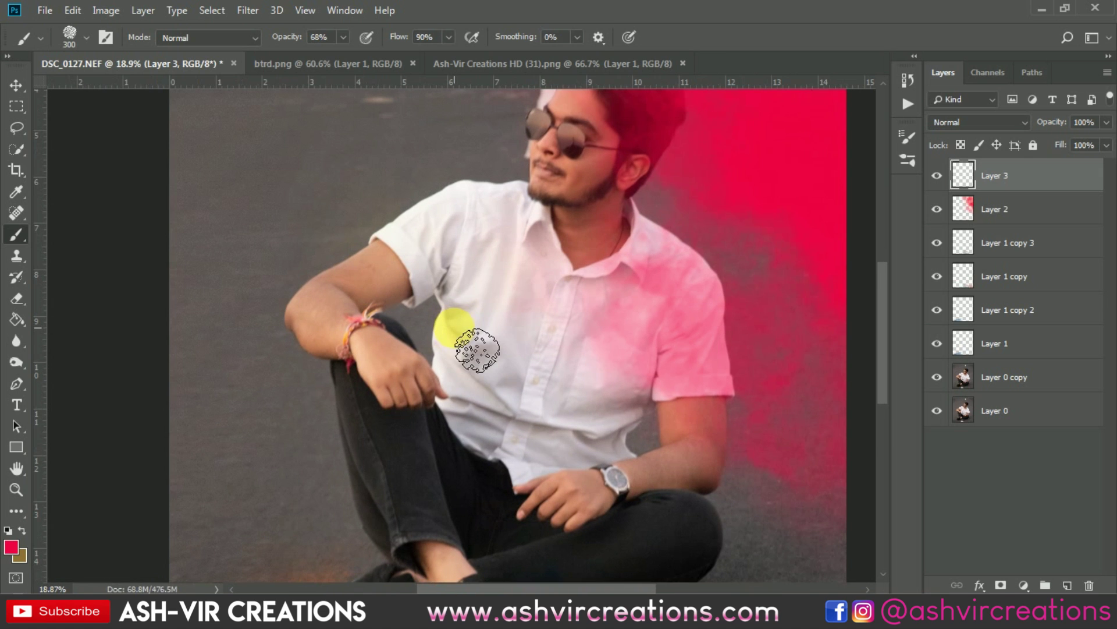
scroll(381, 271, up, 3)
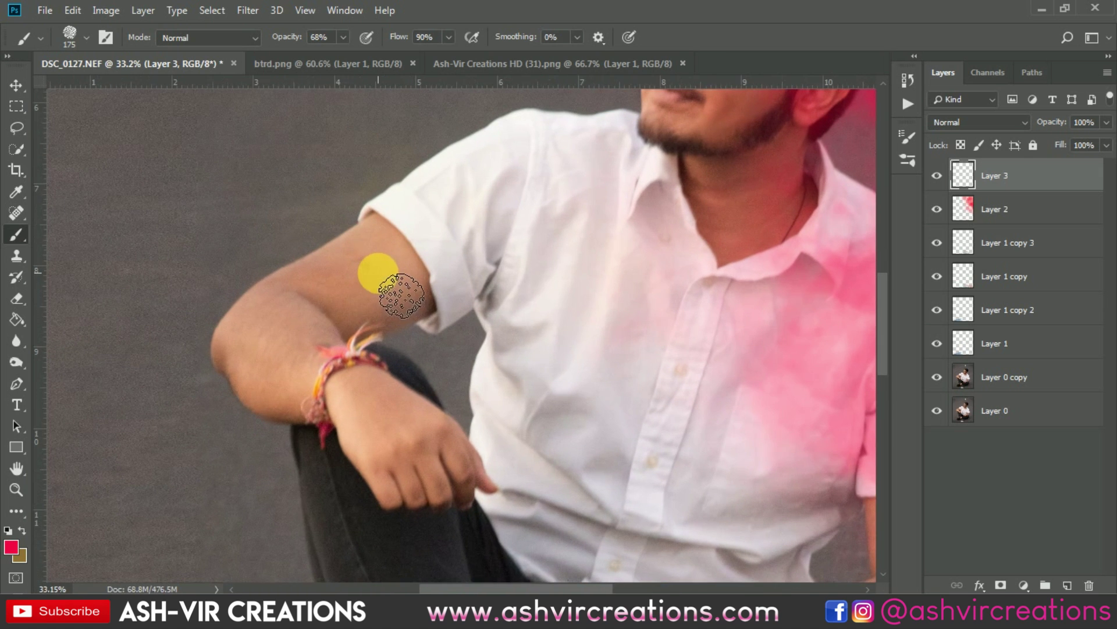
key(bracketleft)
click(282, 339)
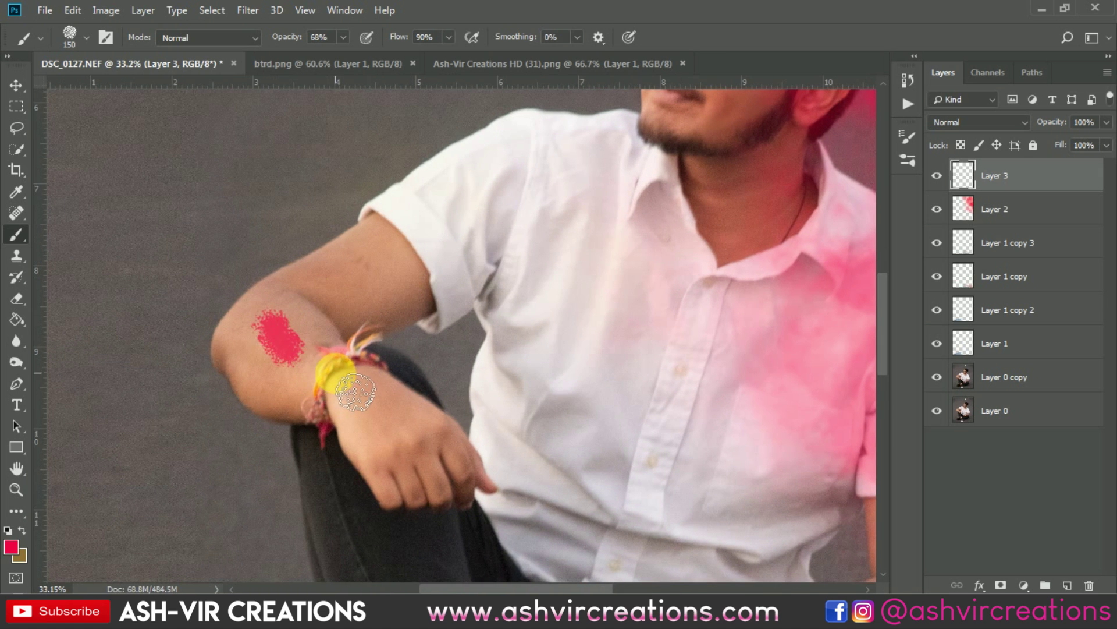
Reposition the pink patch closer to the wristband with Free Transform and set Layer 3's blend mode to Overlay
key(v)
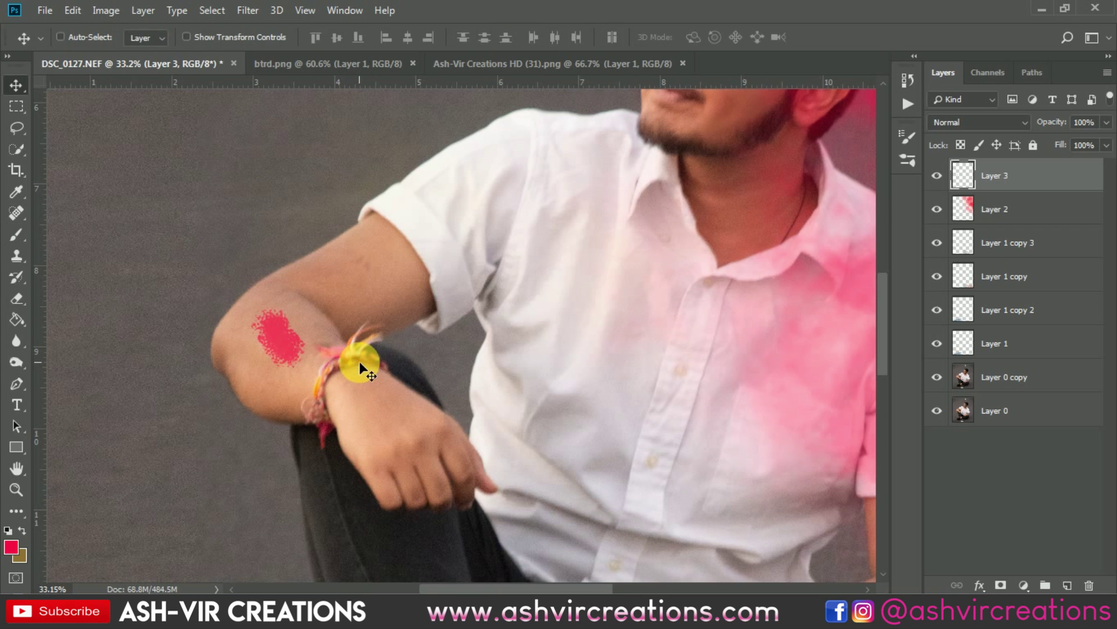
key(ctrl+t)
mouse_move(312, 373)
mouse_down()
mouse_move(342, 396)
mouse_move(305, 355)
mouse_move(323, 385)
mouse_up()
double_click(295, 350)
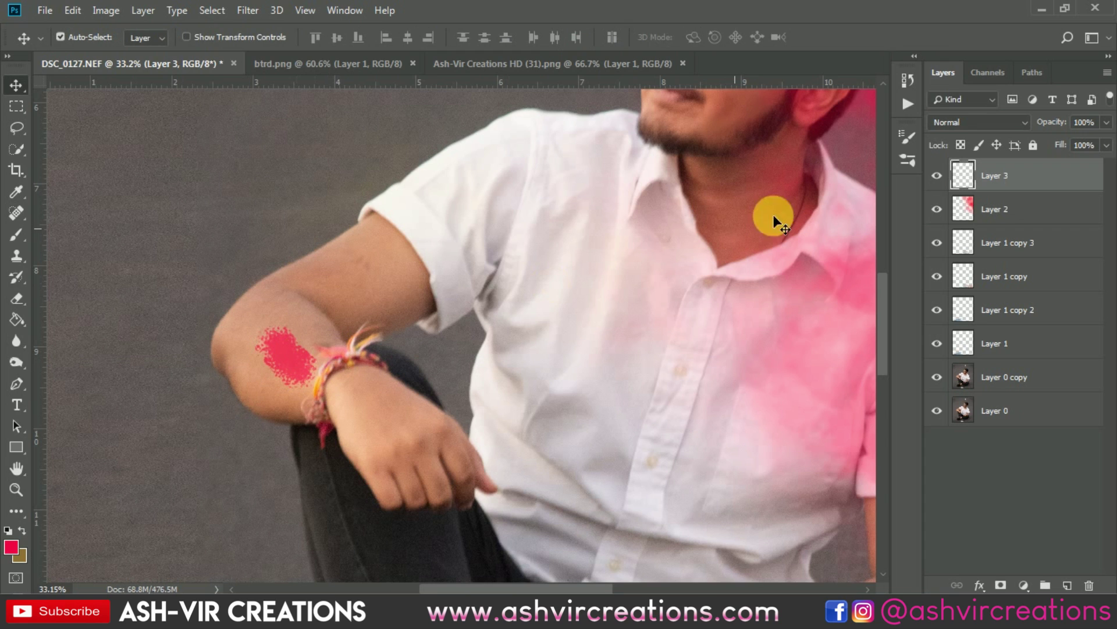
click(948, 124)
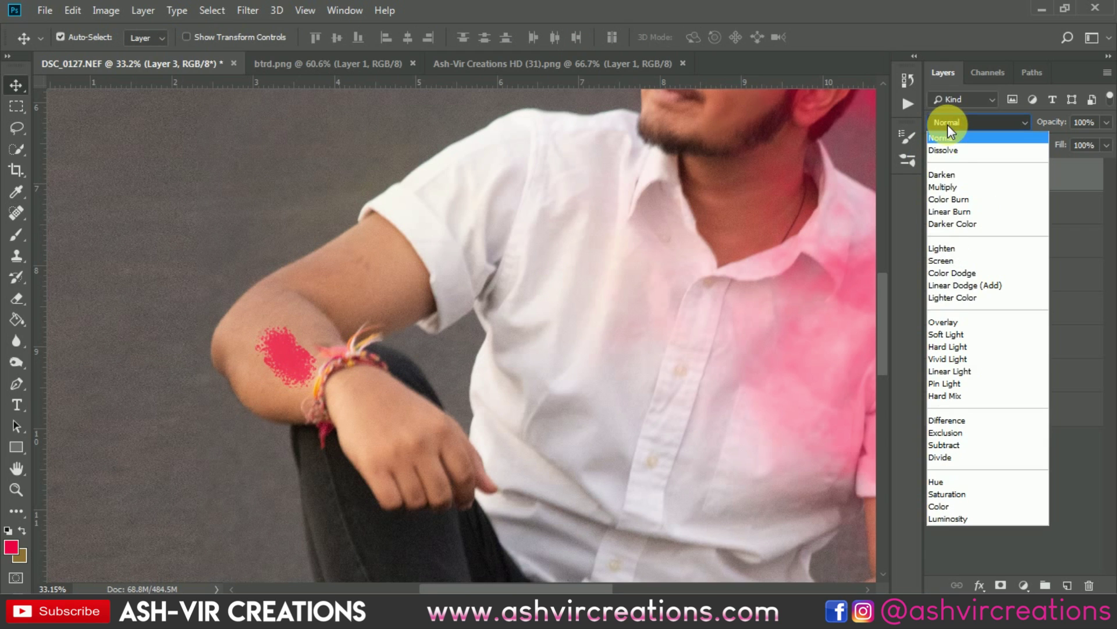
click(961, 324)
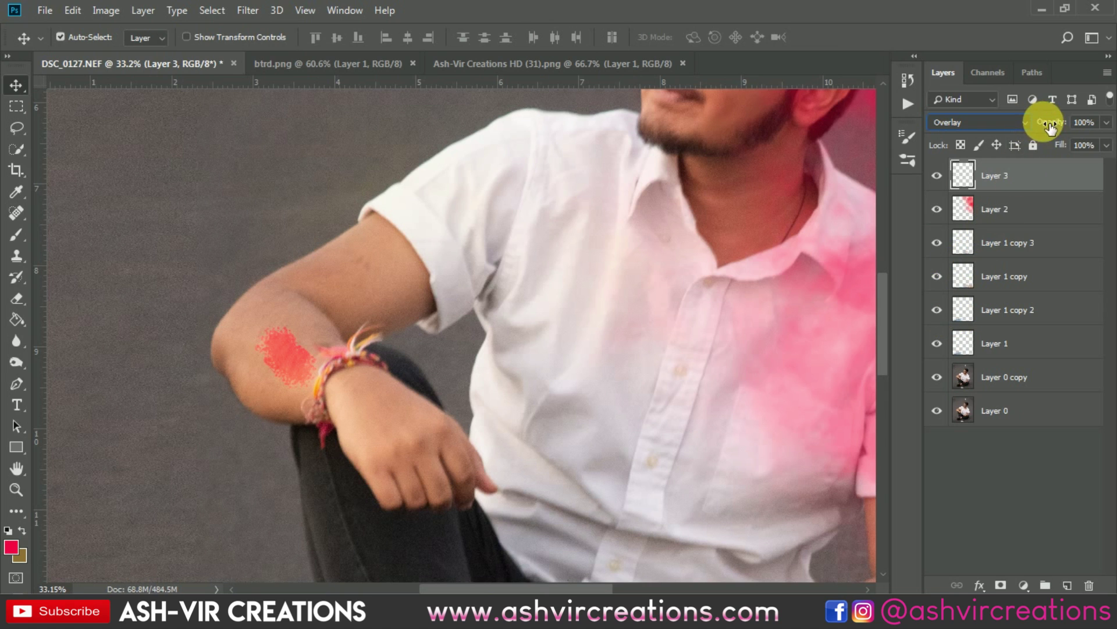
Set Layer 3's blend mode to Soft Light and duplicate its pink patch over toward the man's other arm
click(1000, 121)
click(959, 333)
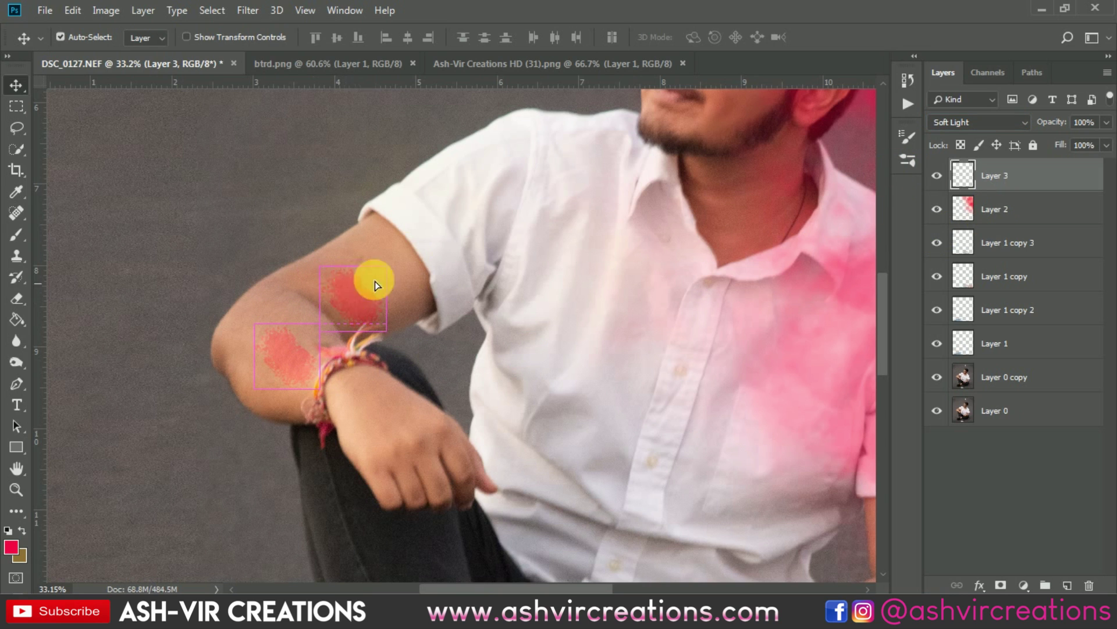
drag(412, 255, 500, 291)
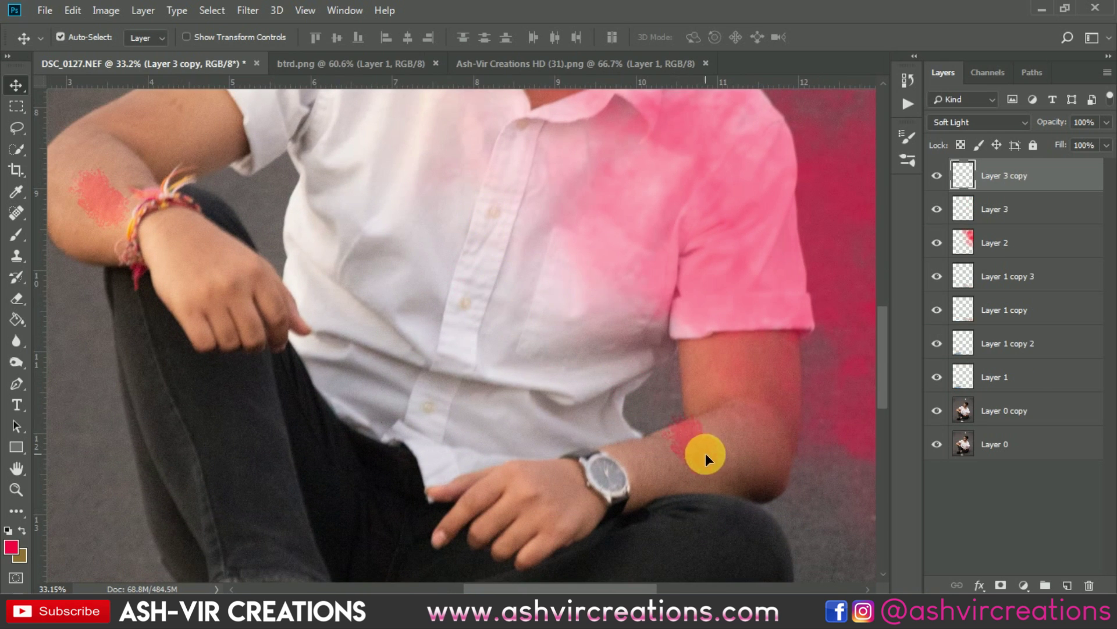
Position, rotate and slightly enlarge the copied pink patch on the forearm beside the watch with Free Transform
key(ctrl+t)
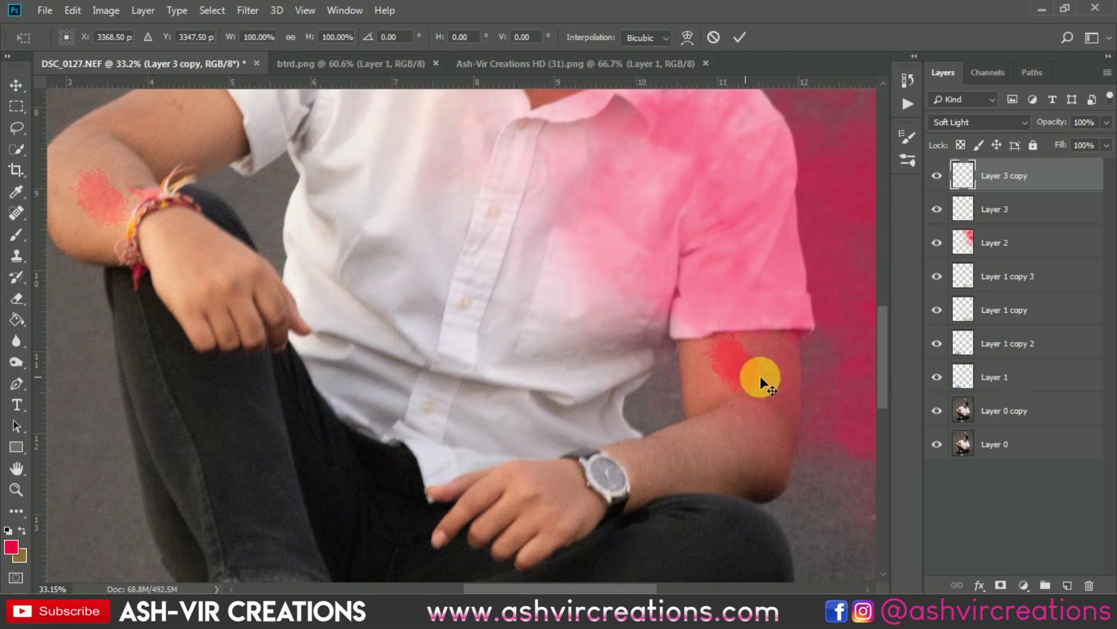
drag(760, 376, 784, 478)
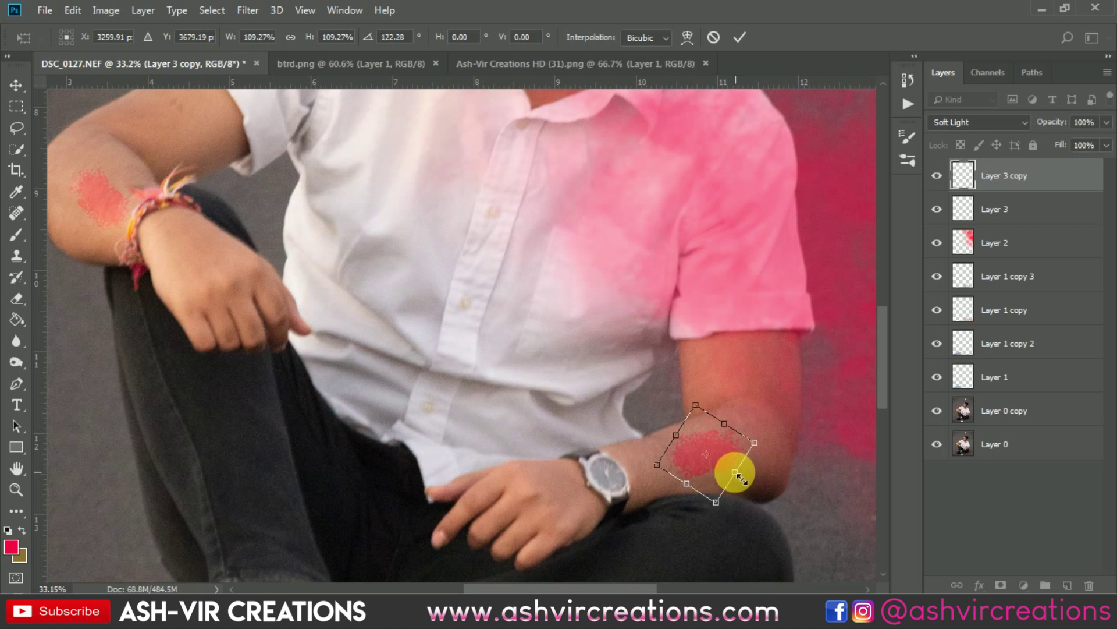
key(Return)
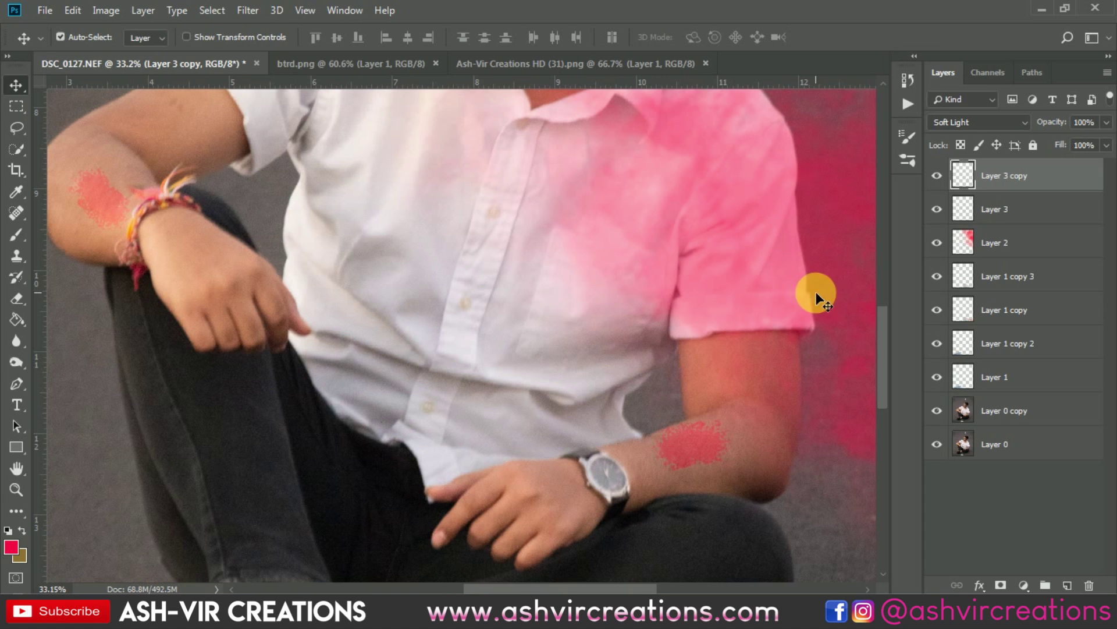
Try the Multiply and Overlay blend modes on the copied forearm patch, then return it to Soft Light
click(960, 122)
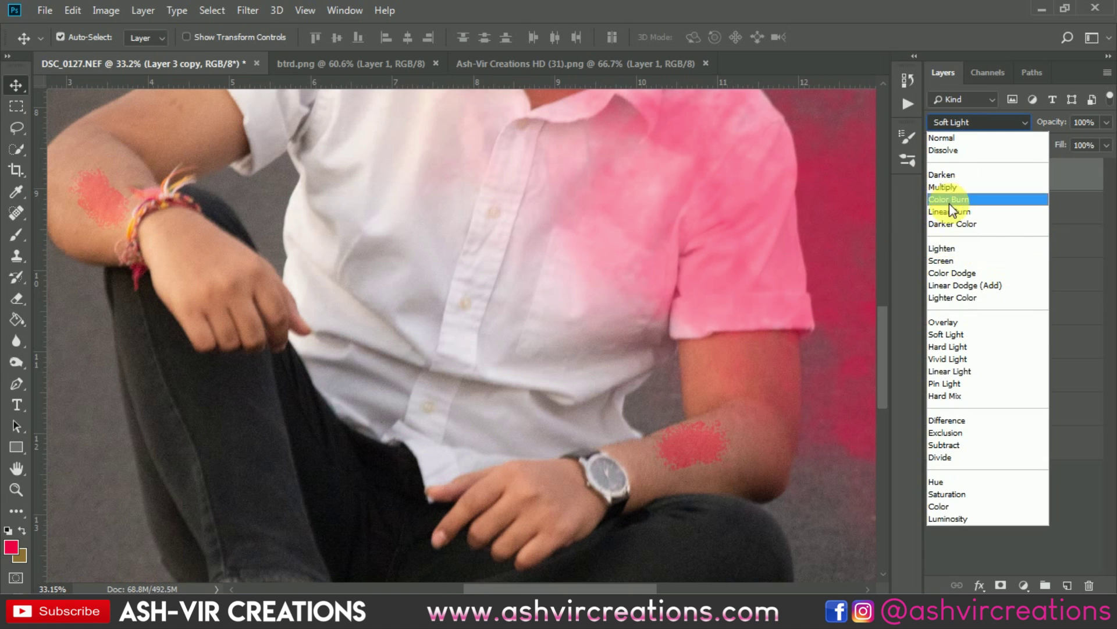
click(949, 195)
click(960, 119)
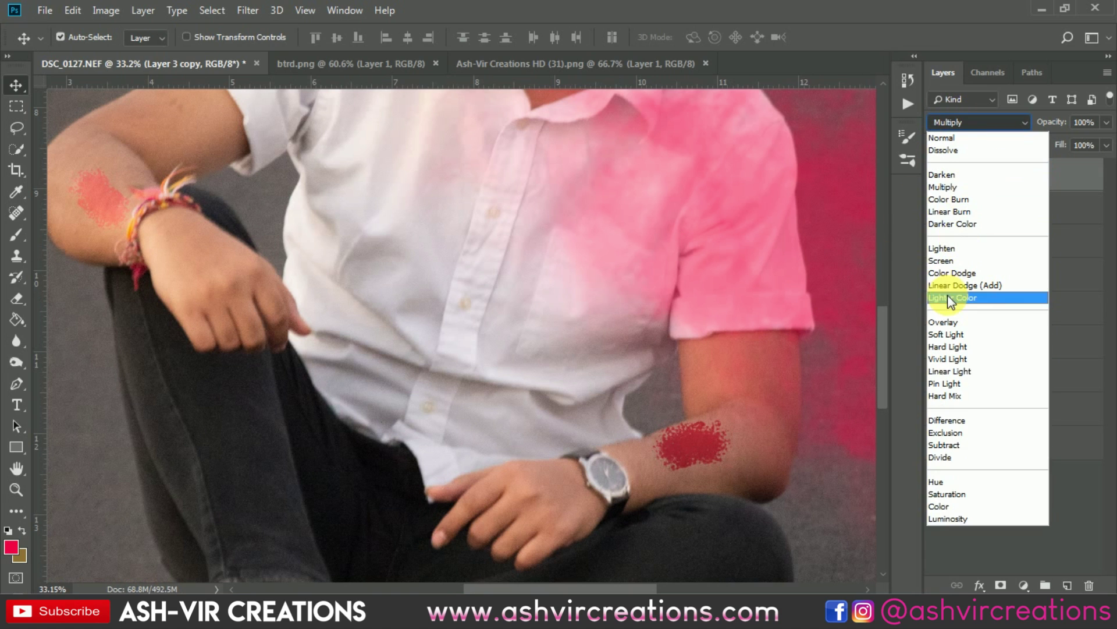
click(954, 327)
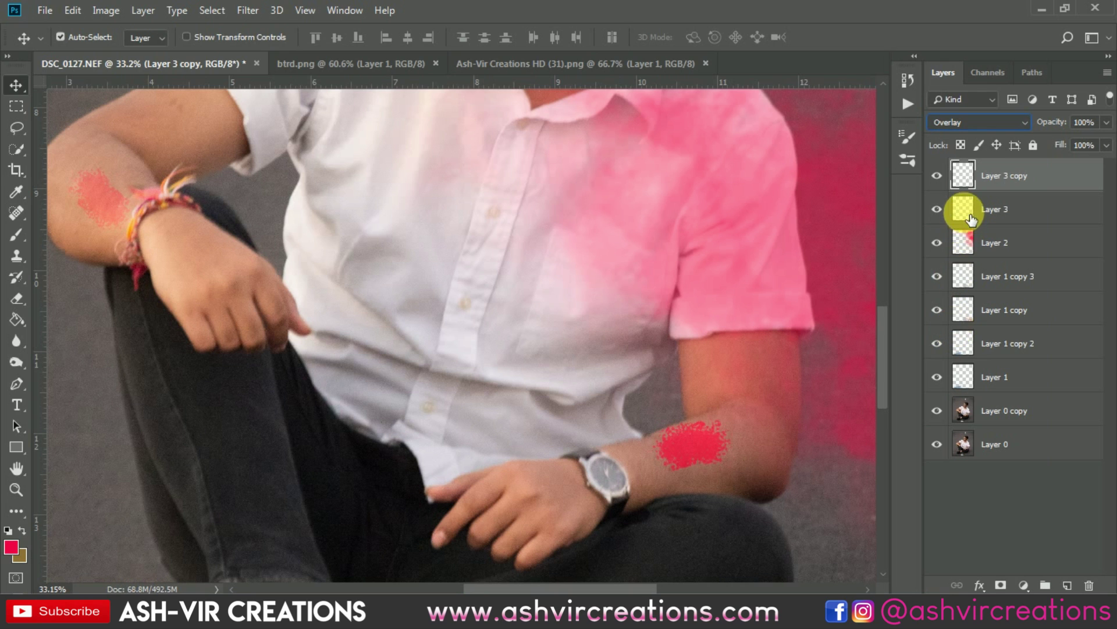
click(978, 122)
click(963, 329)
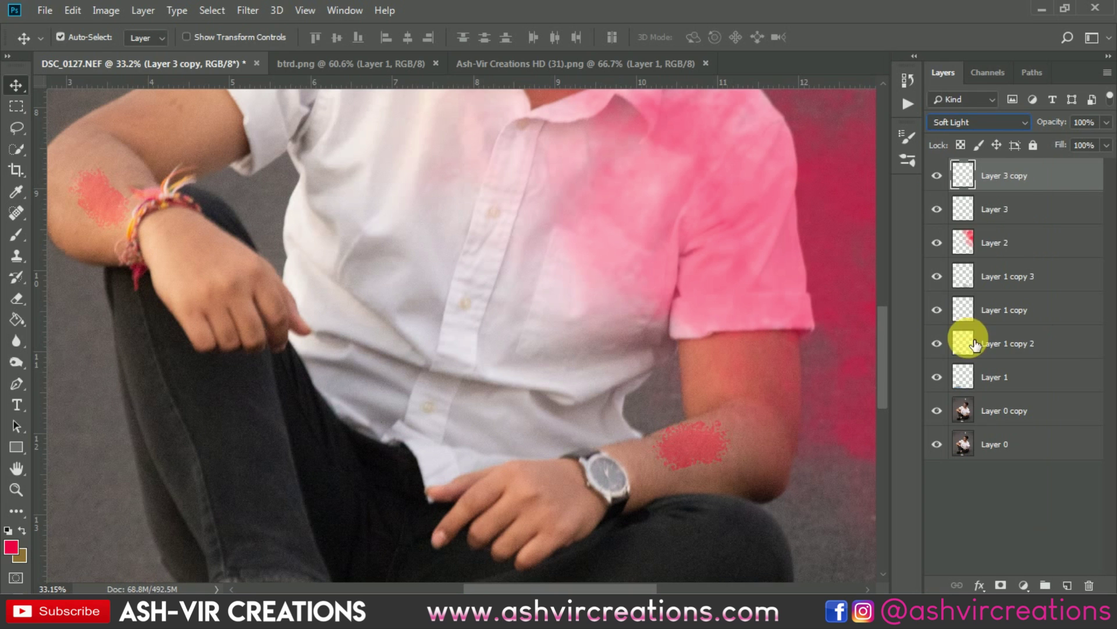
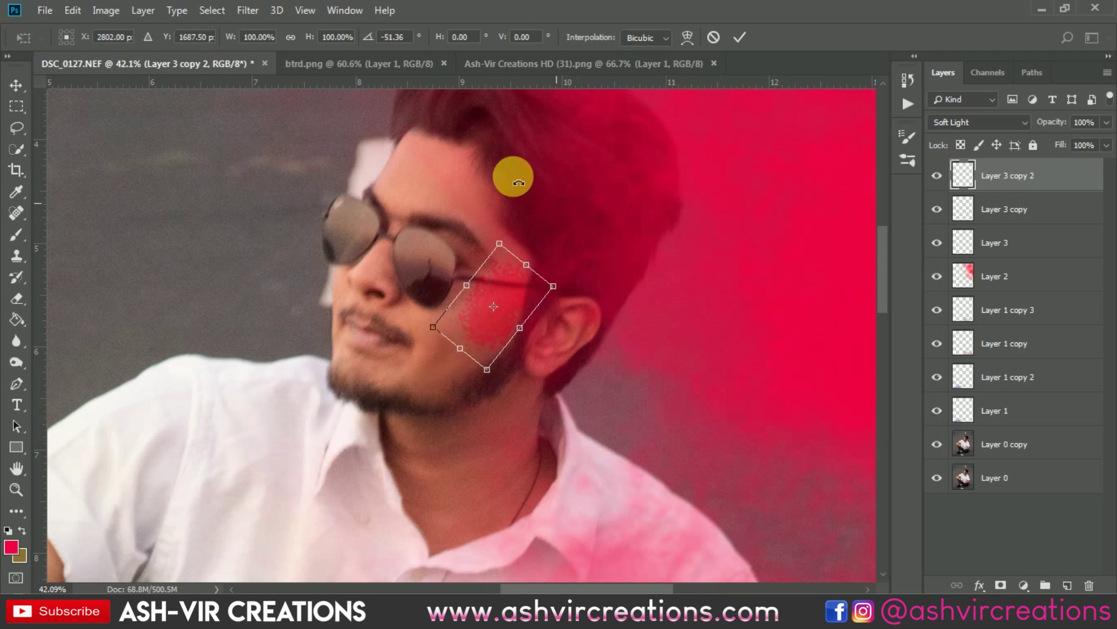
Place a rotated copy of the pink patch on the man's cheek at the sunglasses' temple arm
drag(538, 289, 557, 250)
key(Return)
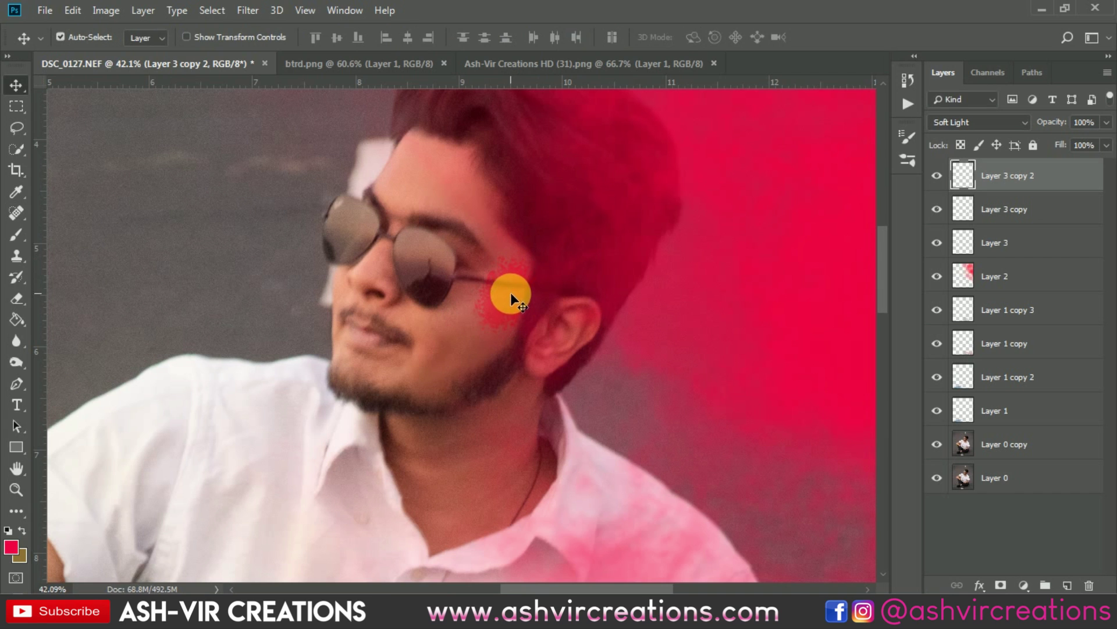
scroll(500, 298, up, 3)
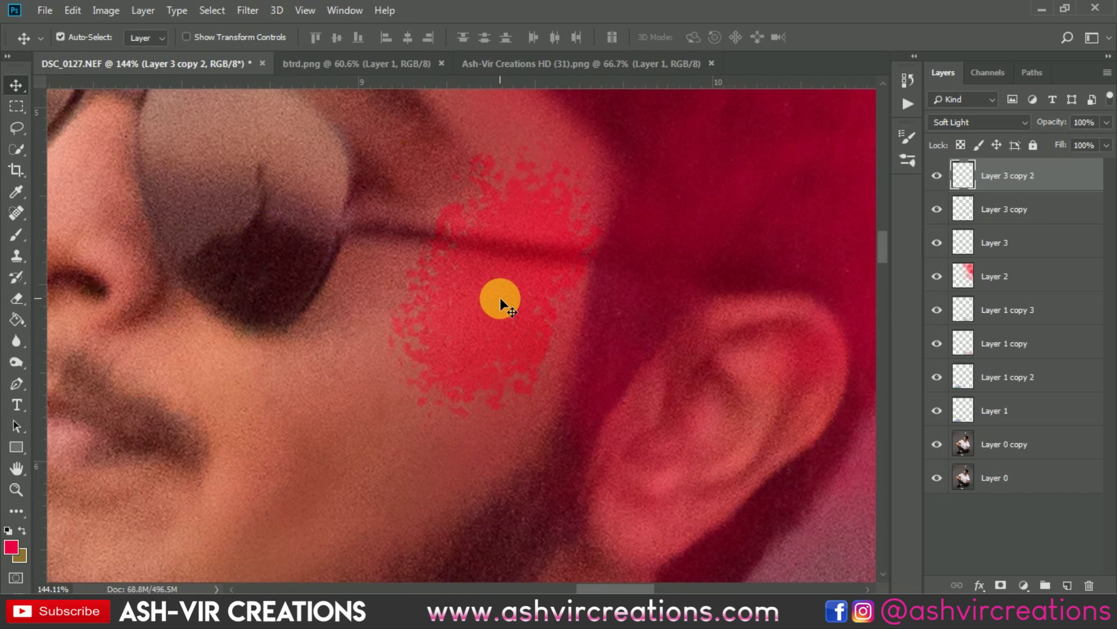
scroll(500, 298, down, 2)
scroll(506, 303, down, 4)
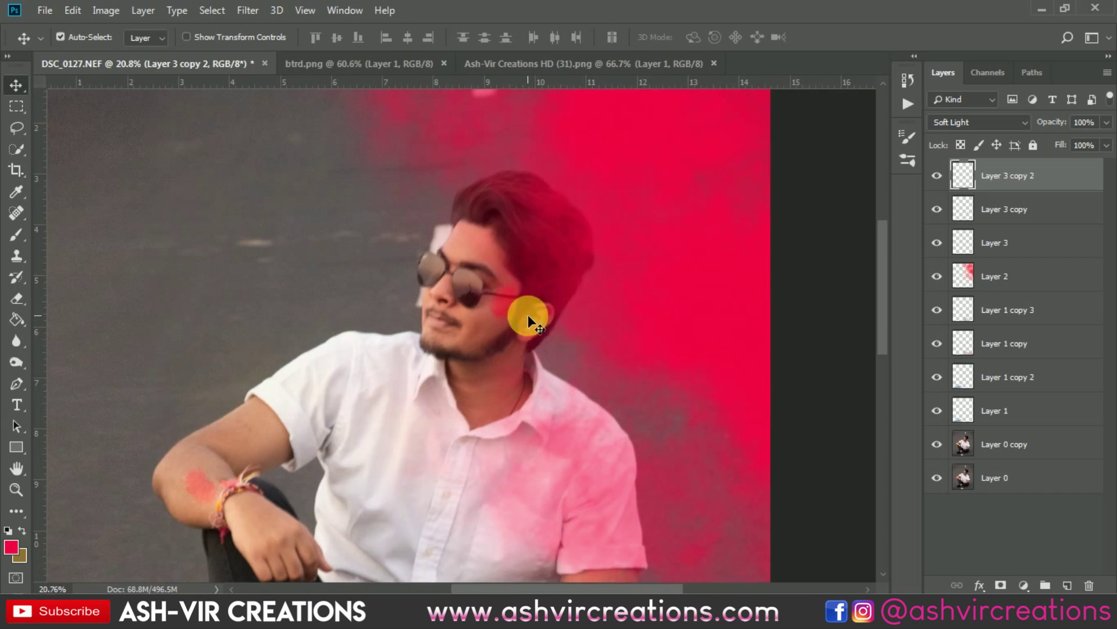
Duplicate the cheek patch and place the copy over the earlobe and upper neck
scroll(513, 312, up, 2)
drag(483, 306, 459, 347)
scroll(557, 382, up, 3)
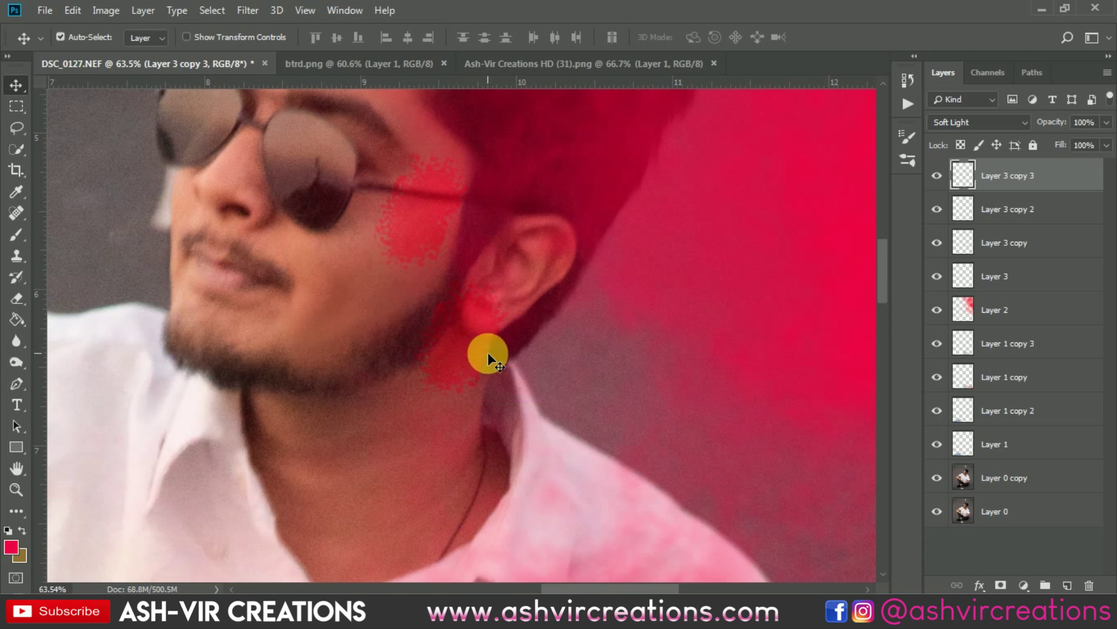
scroll(512, 364, down, 2)
scroll(526, 379, down, 2)
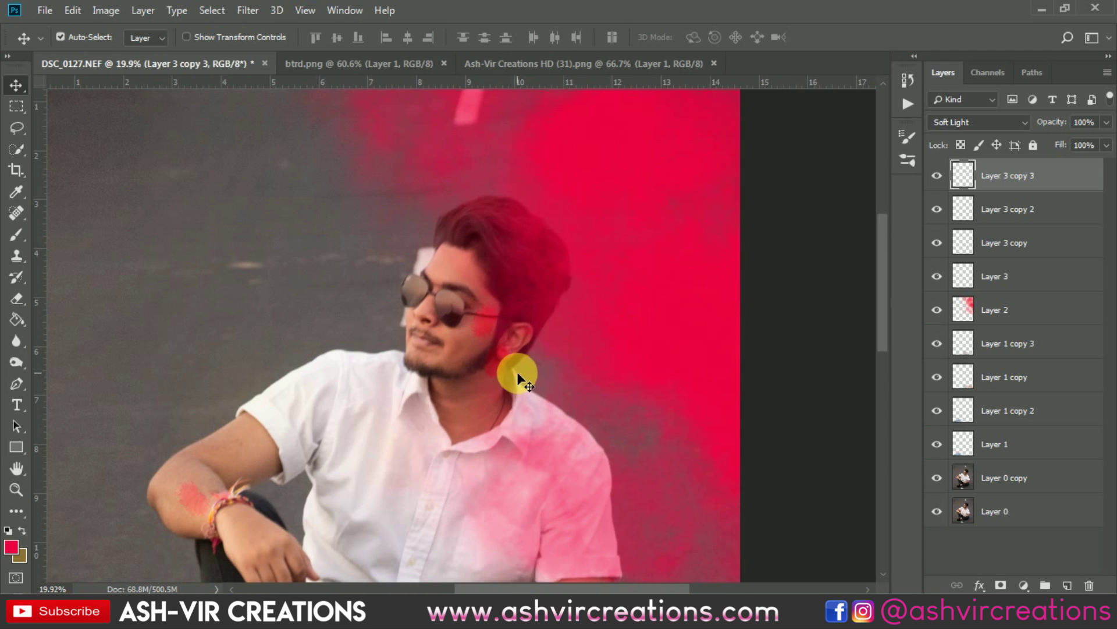
Duplicate the cheek patch onto the forehead, rotate it about 93° and scale it to about 108% with Free Transform
scroll(513, 372, up, 5)
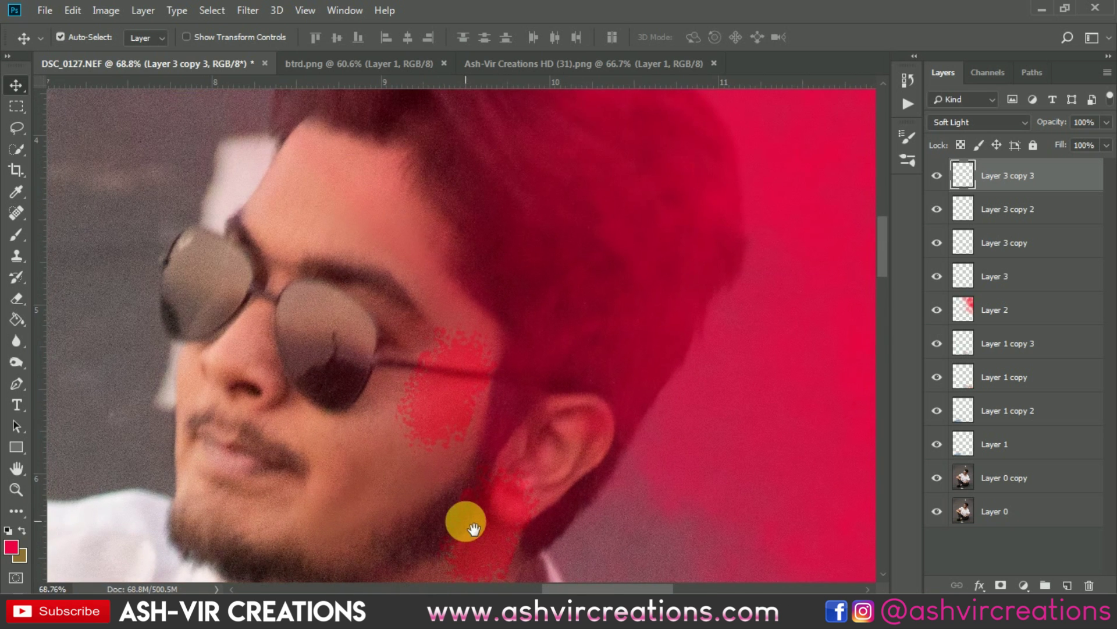
scroll(415, 377, down, 1)
drag(435, 385, 407, 429)
key(ctrl+t)
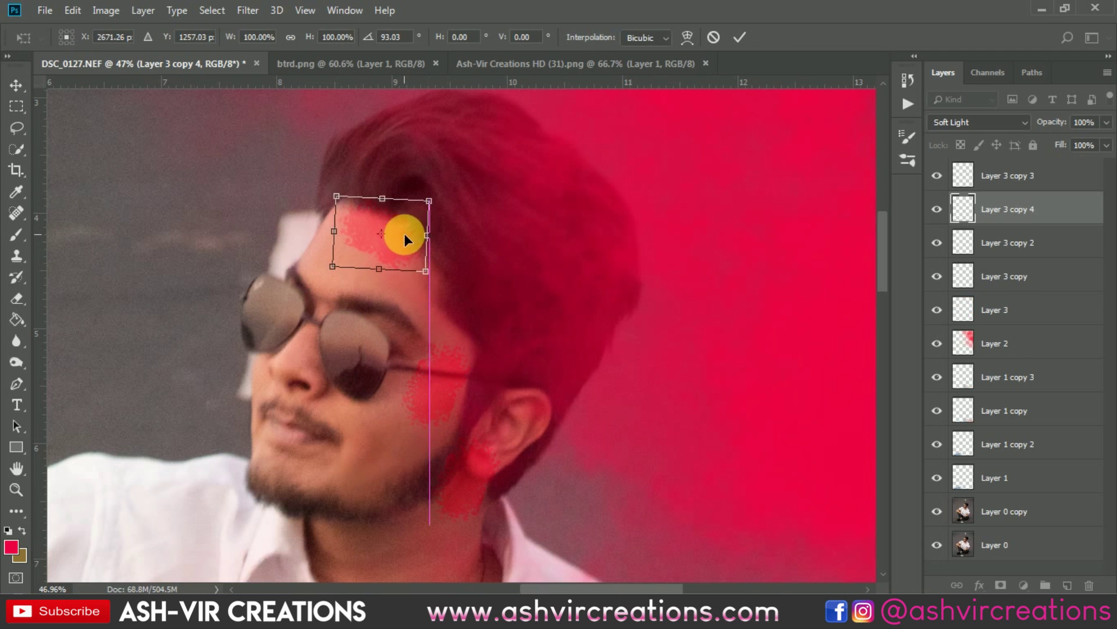
mouse_move(412, 266)
mouse_down()
mouse_move(438, 280)
mouse_move(429, 261)
mouse_move(424, 279)
mouse_up()
mouse_move(402, 229)
mouse_down()
mouse_move(428, 257)
mouse_move(387, 219)
mouse_move(402, 225)
mouse_move(396, 232)
mouse_up()
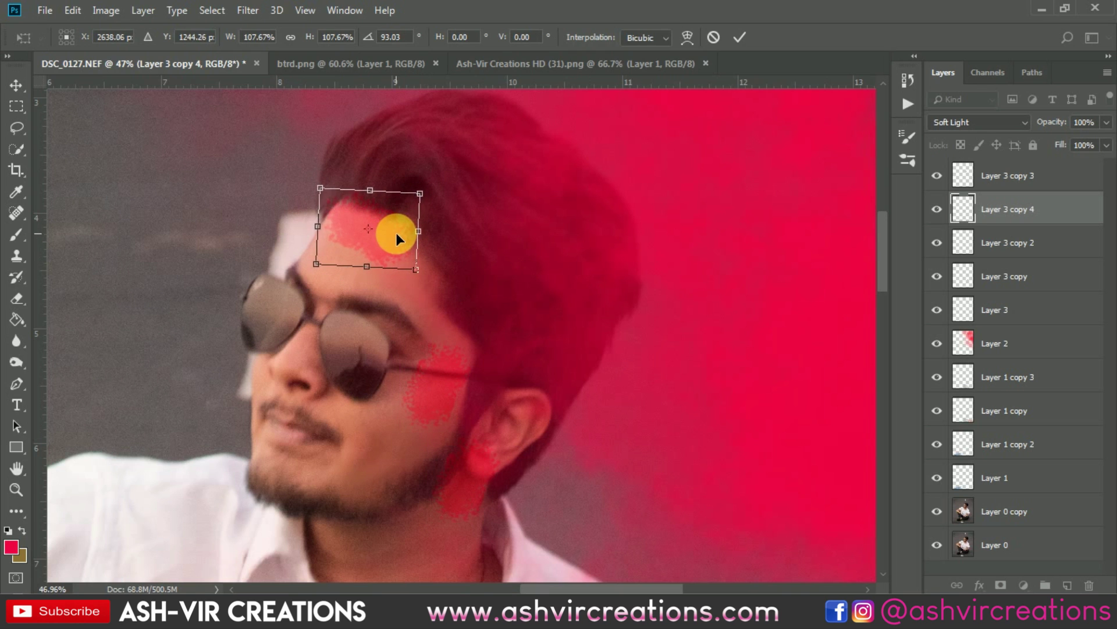
key(Return)
scroll(482, 253, down, 5)
scroll(644, 282, down, 3)
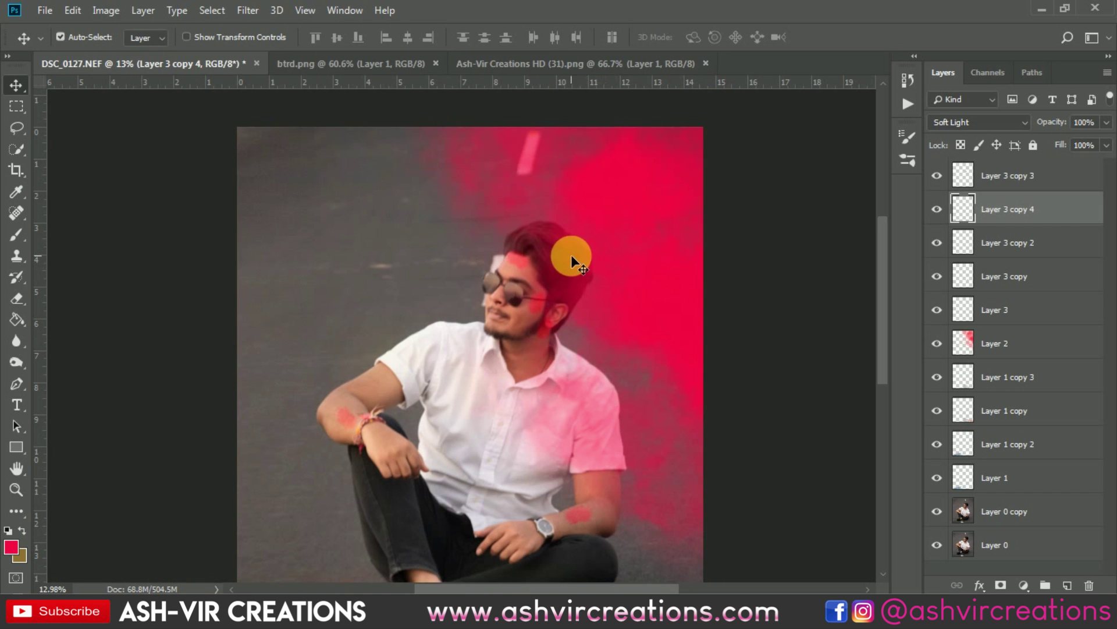
Hide the forehead patch on Layer 3 copy 4
click(937, 209)
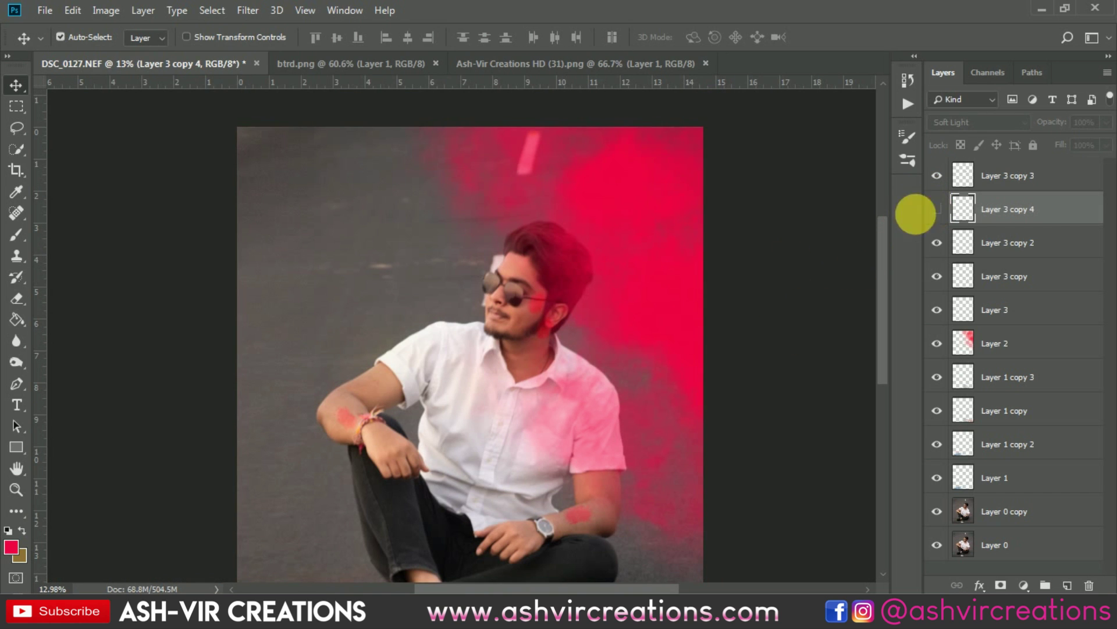
scroll(567, 275, up, 5)
scroll(567, 274, down, 4)
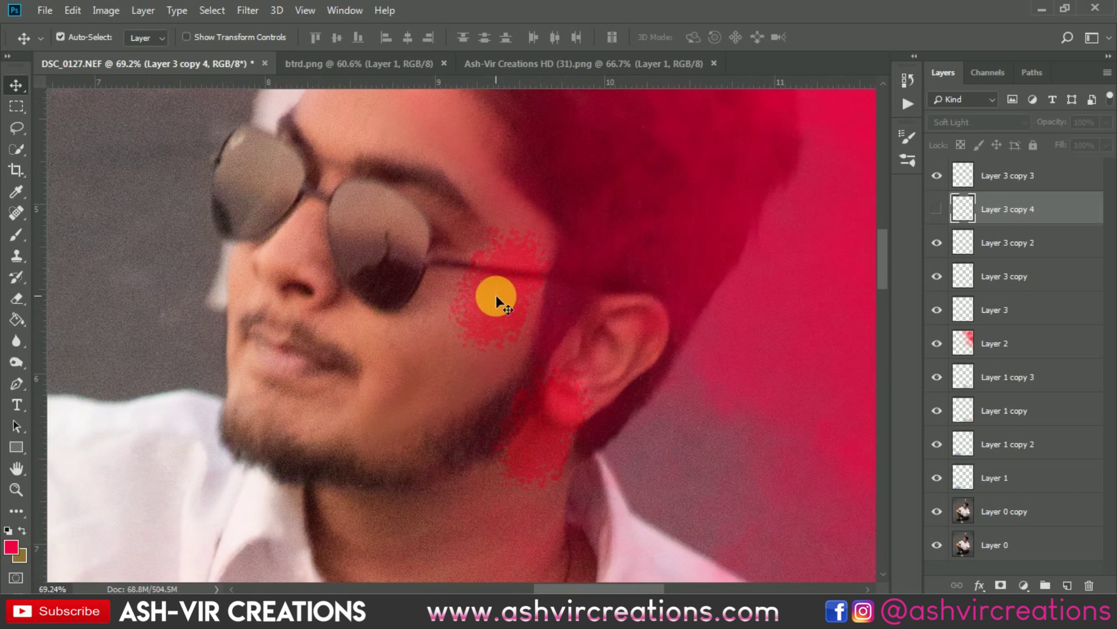
scroll(497, 298, down, 2)
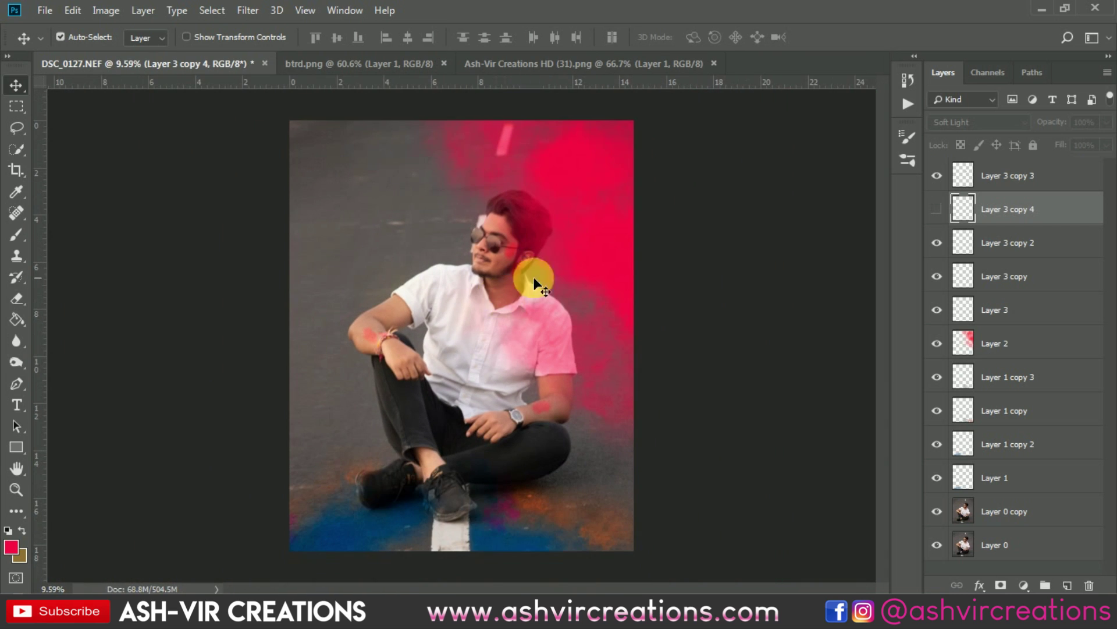
right_click(595, 176)
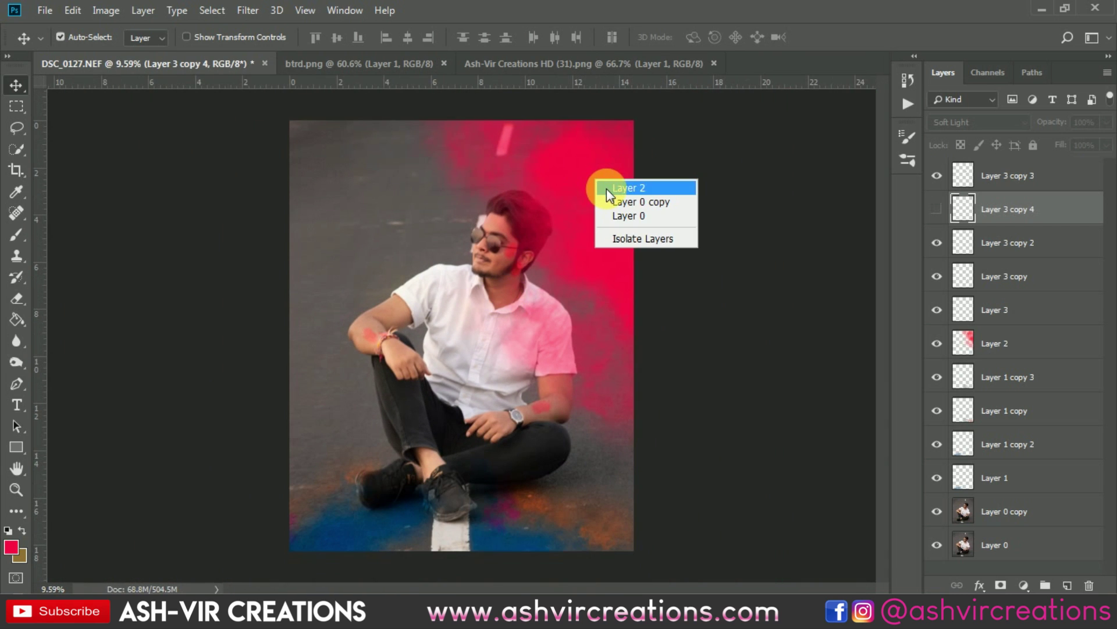
click(560, 174)
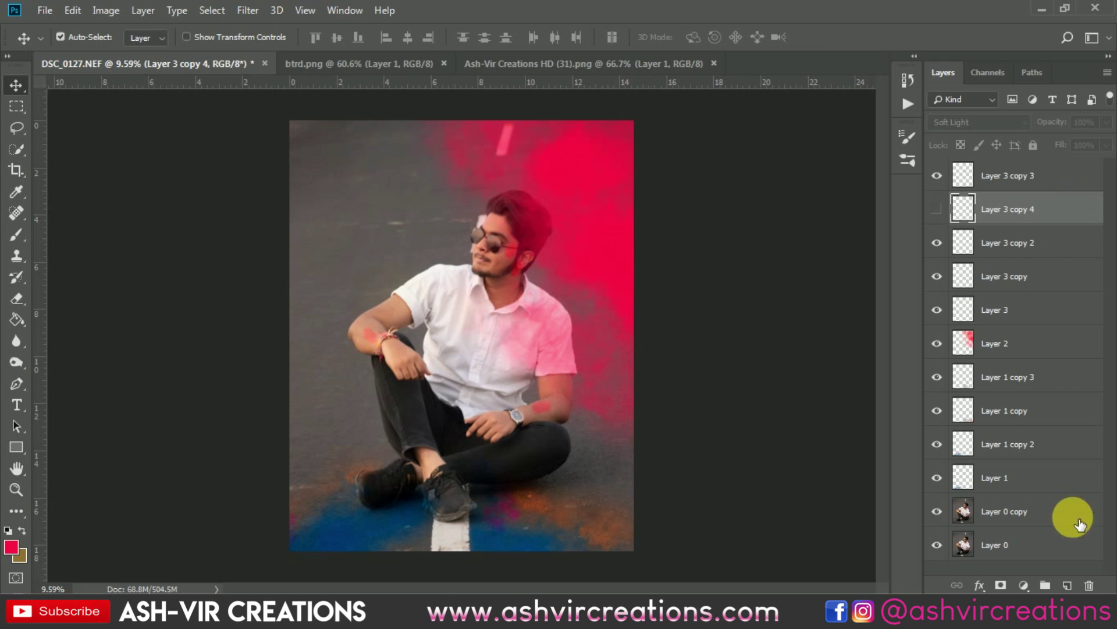
Create a new layer above Layer 3 copy 4 and choose the 2013 px splatter brush from the bomb smoke brush set
click(1068, 585)
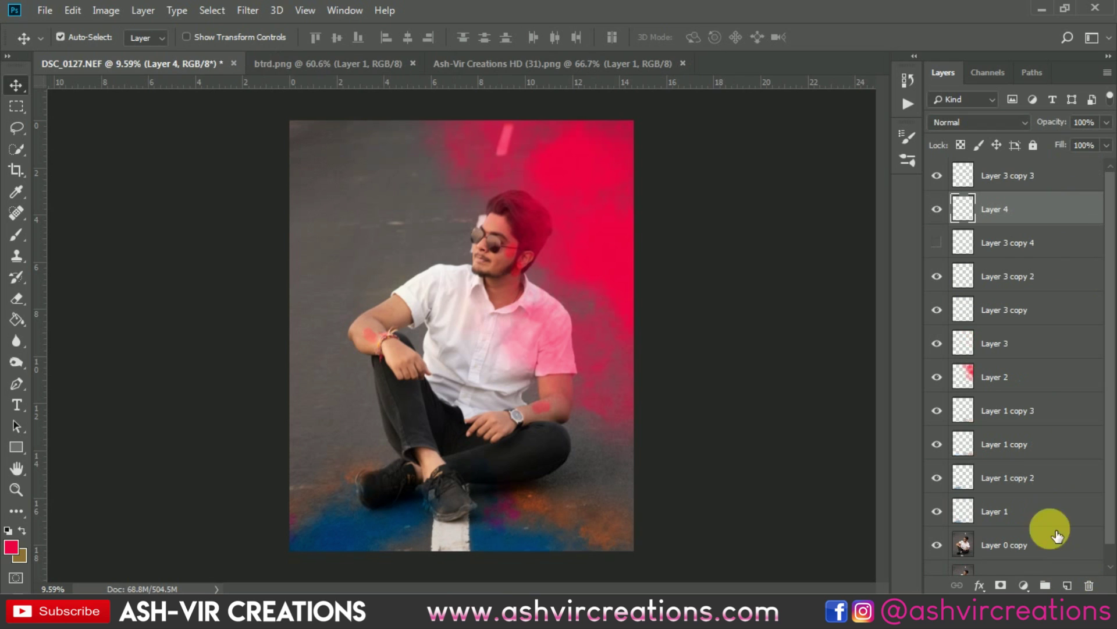
click(21, 229)
right_click(411, 250)
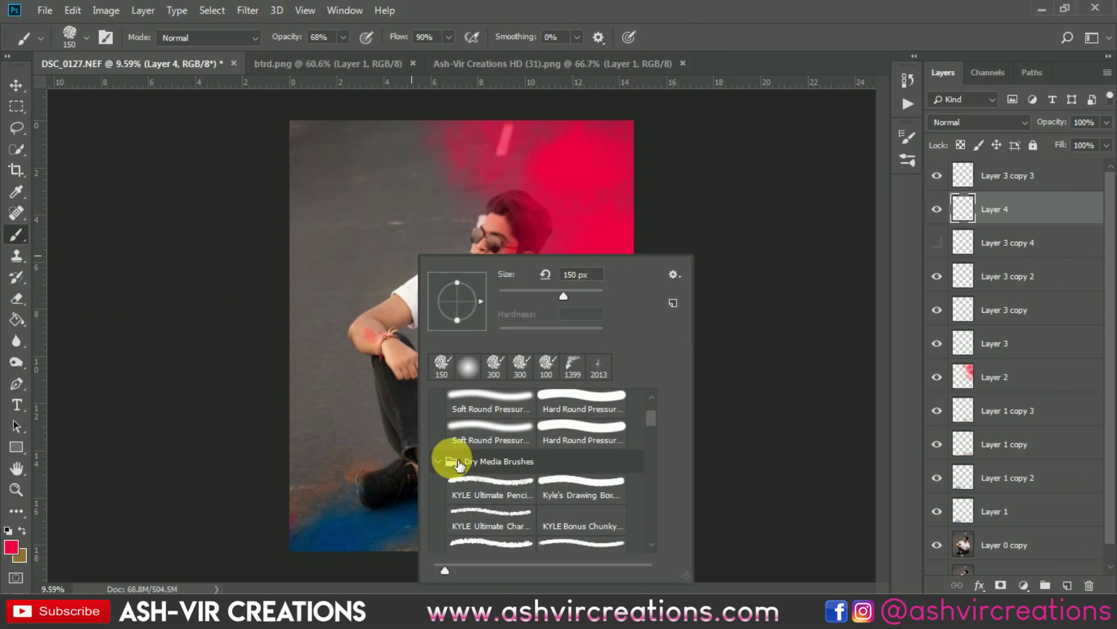
drag(652, 418, 658, 556)
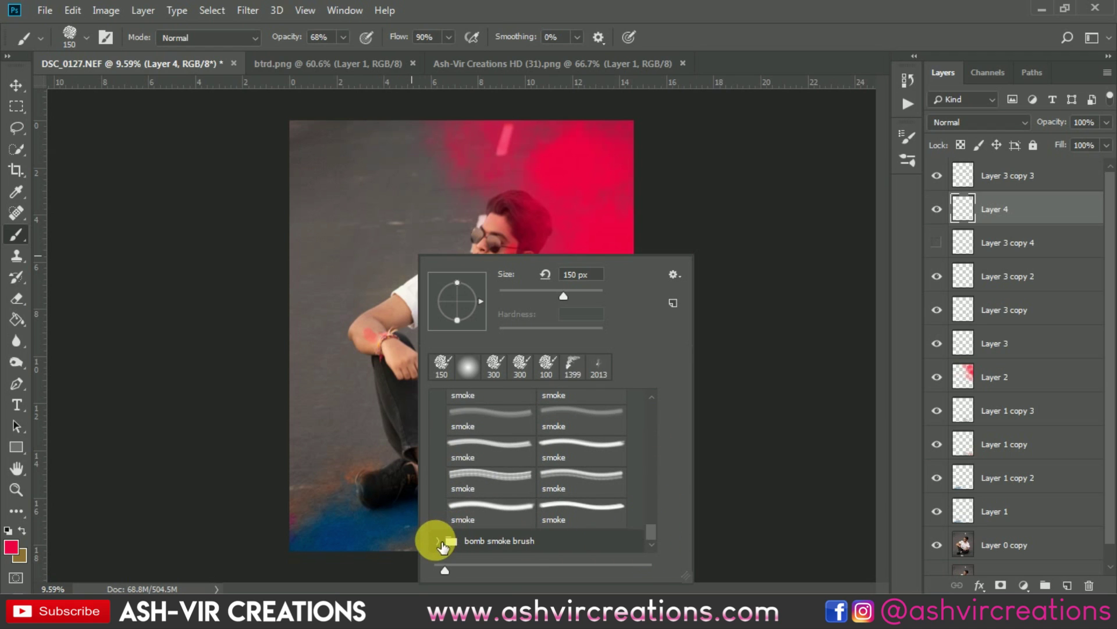
click(604, 533)
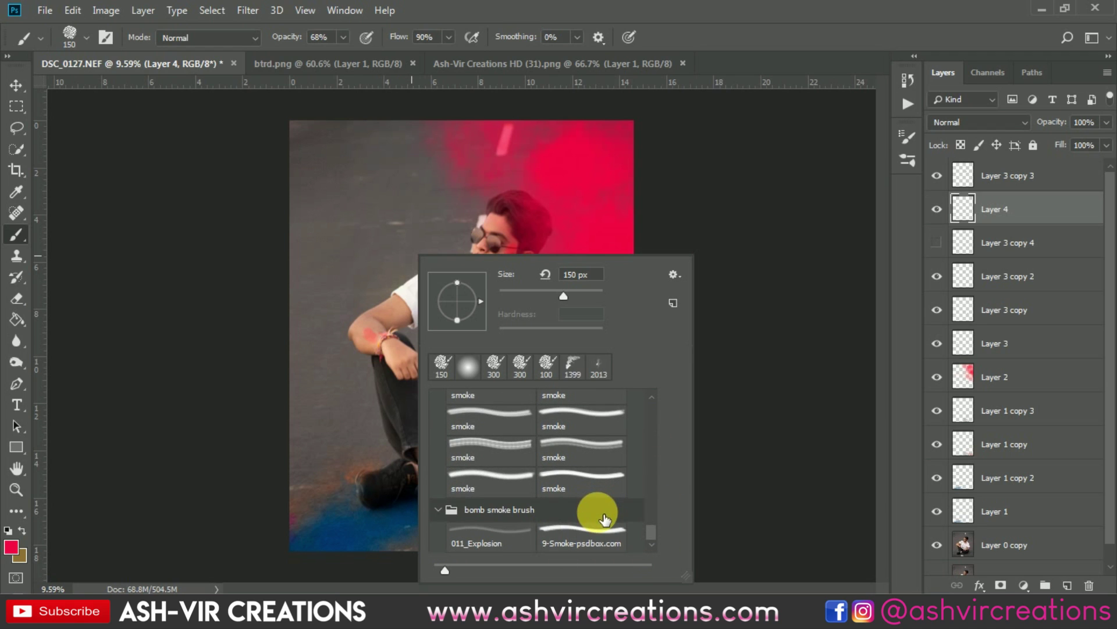
double_click(500, 536)
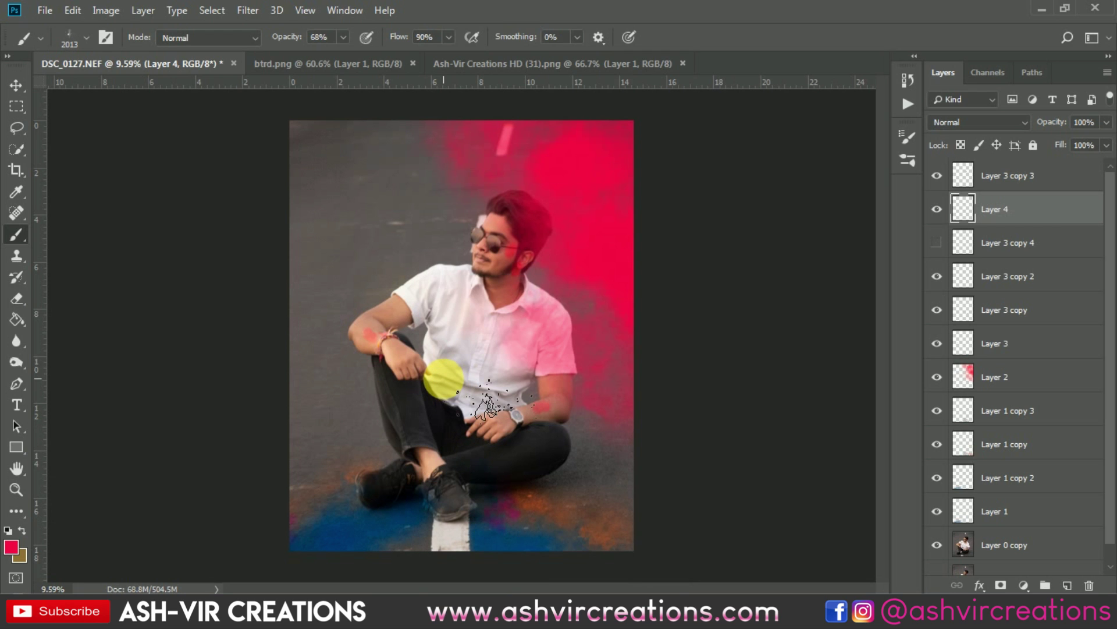
Reduce the brush size to 2000 and stamp a pink splatter on the white front of the man's shirt
scroll(524, 344, up, 2)
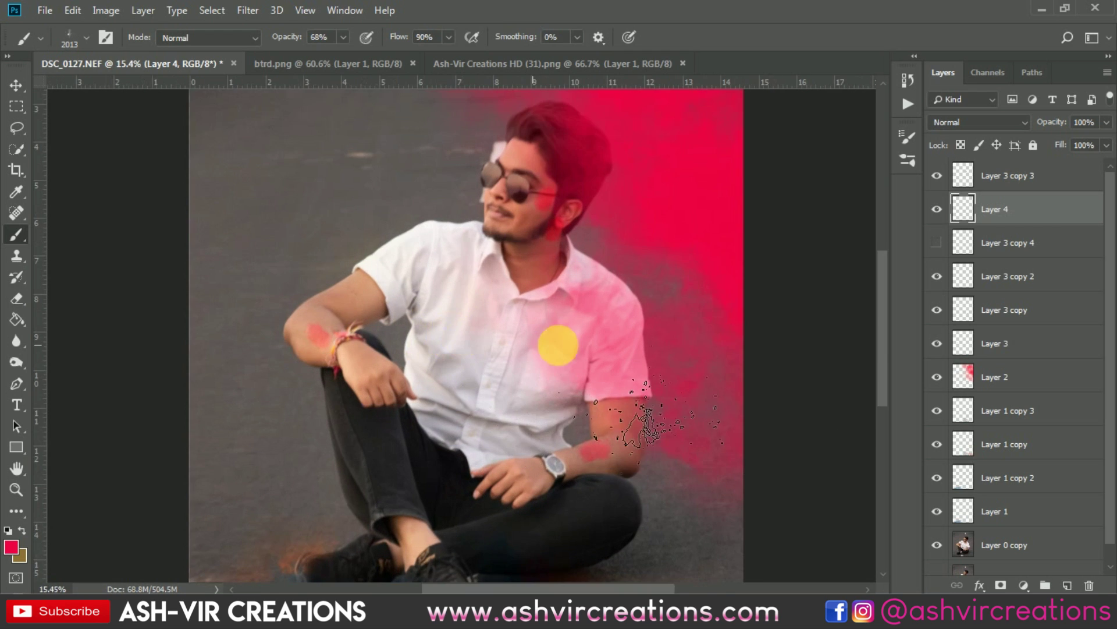
scroll(582, 326, down, 1)
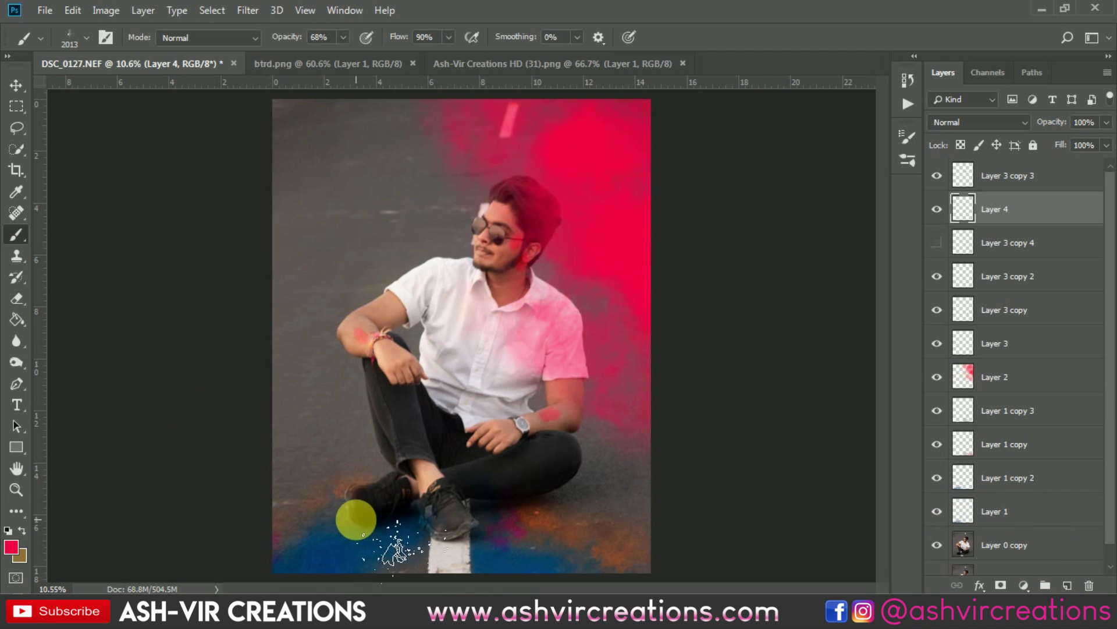
click(562, 160)
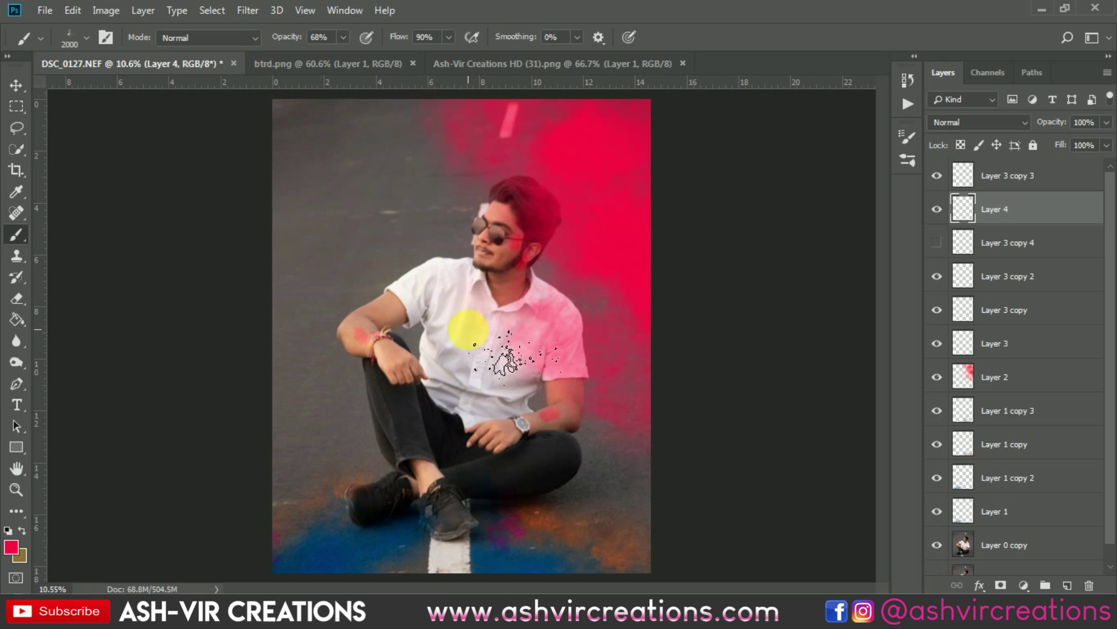
scroll(549, 347, up, 3)
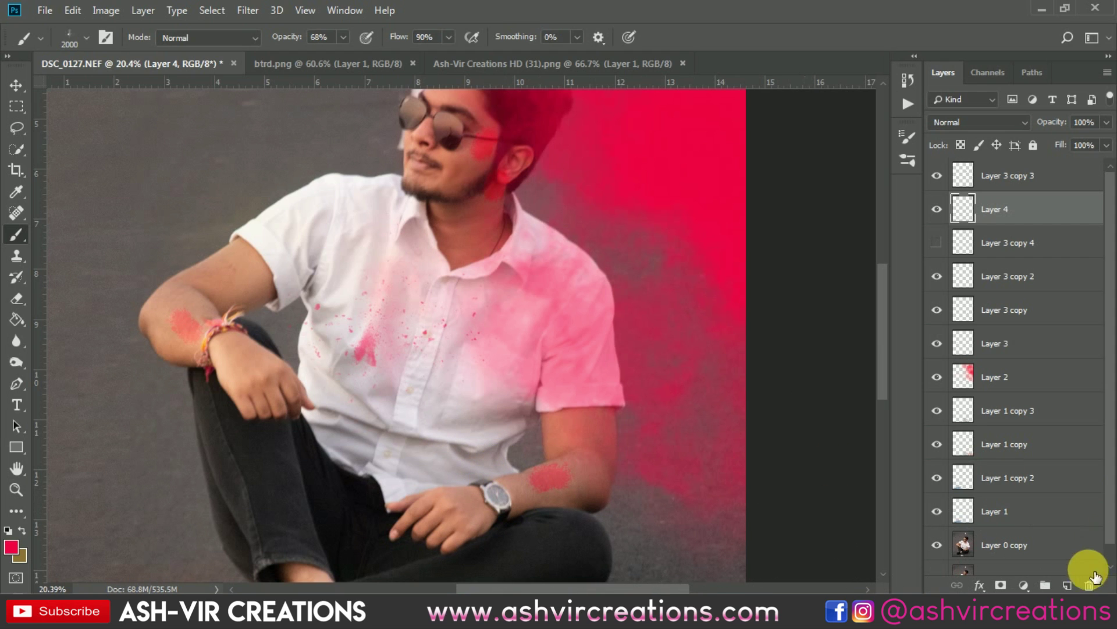
Create a new layer above Layer 4 and stamp another pink splatter over the pink-tinted shirt sleeve
click(1068, 585)
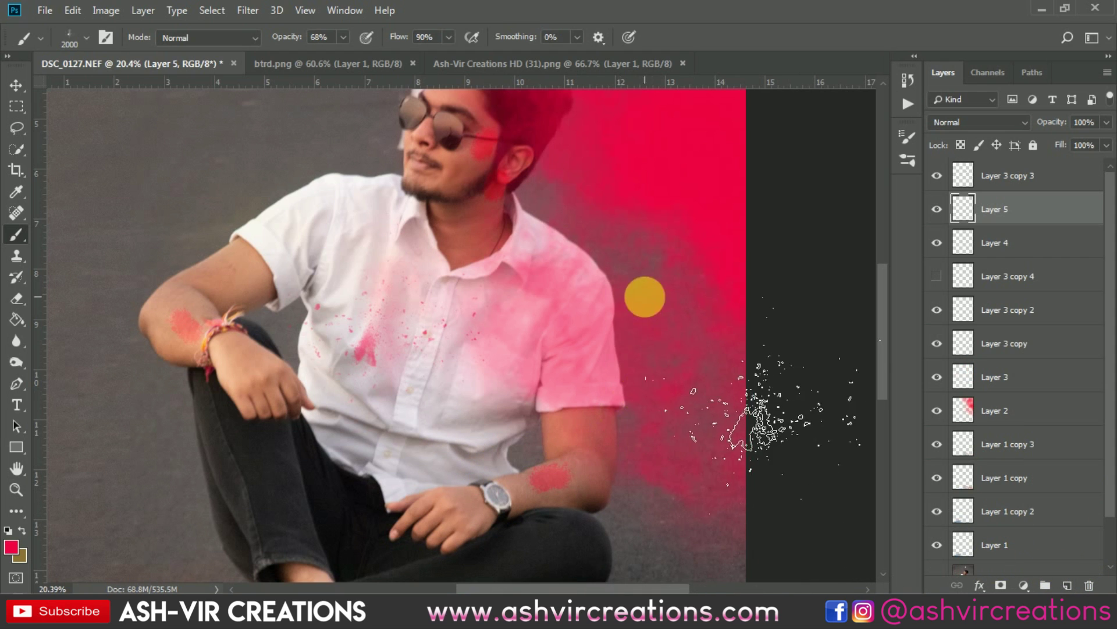
click(638, 347)
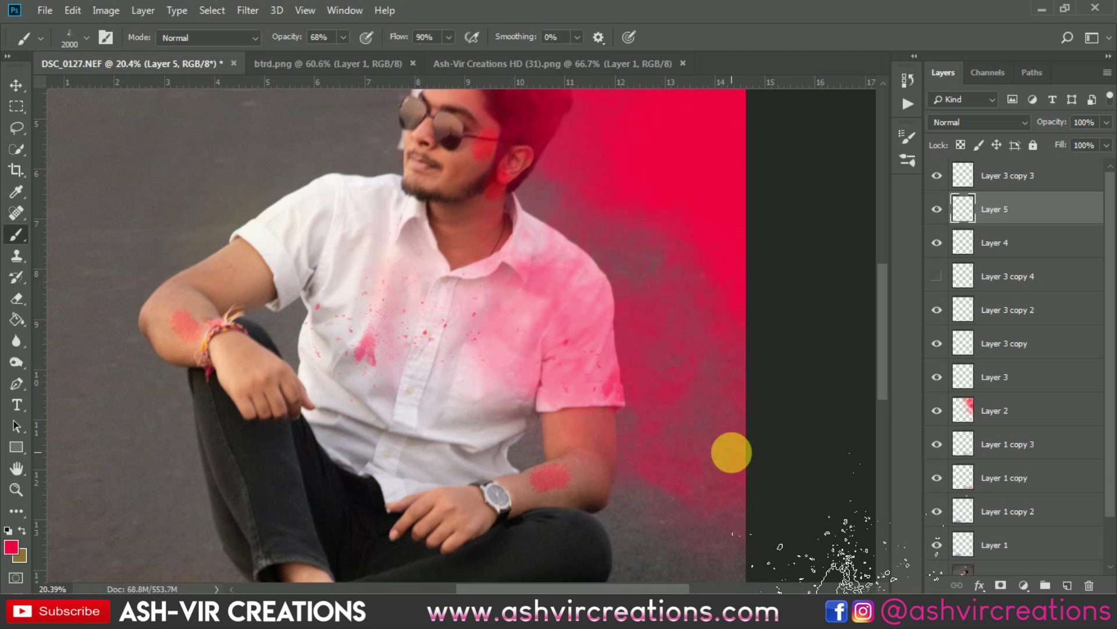
Create a new layer above Layer 5, stamp a pink splatter on the road beside the knee, and rotate and move it to the photo's edge
drag(673, 344, 516, 203)
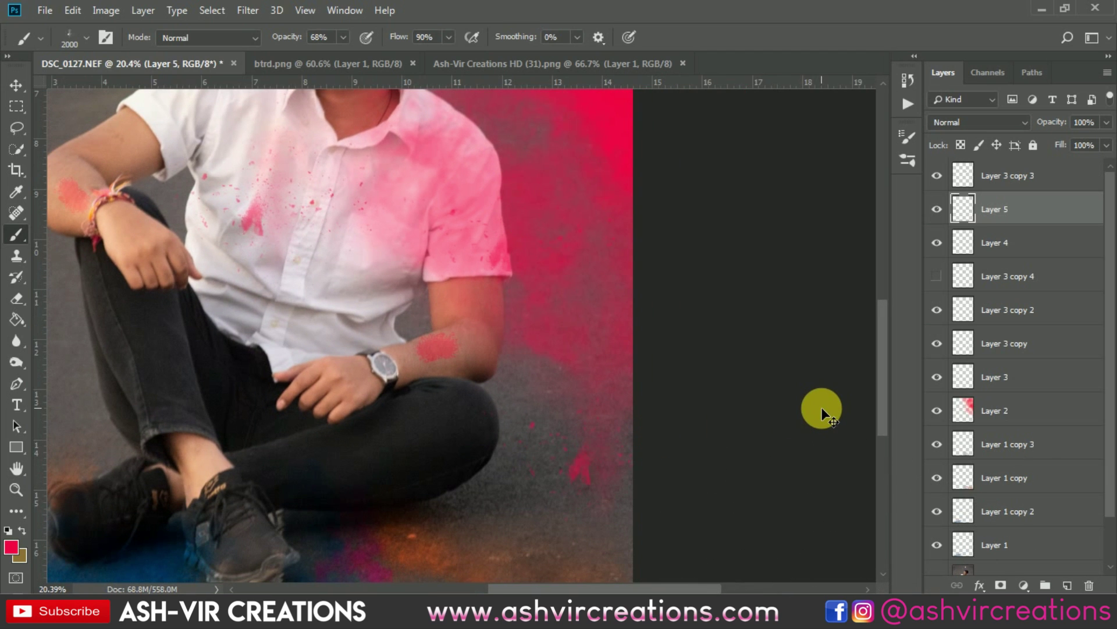
click(1068, 585)
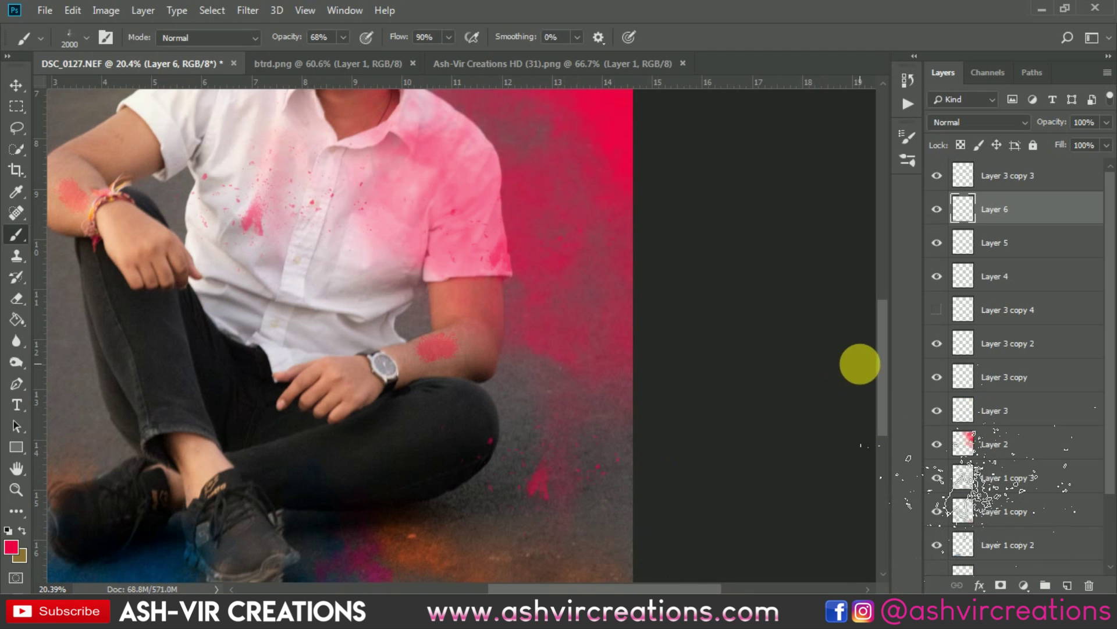
key(ctrl+t)
drag(823, 395, 600, 160)
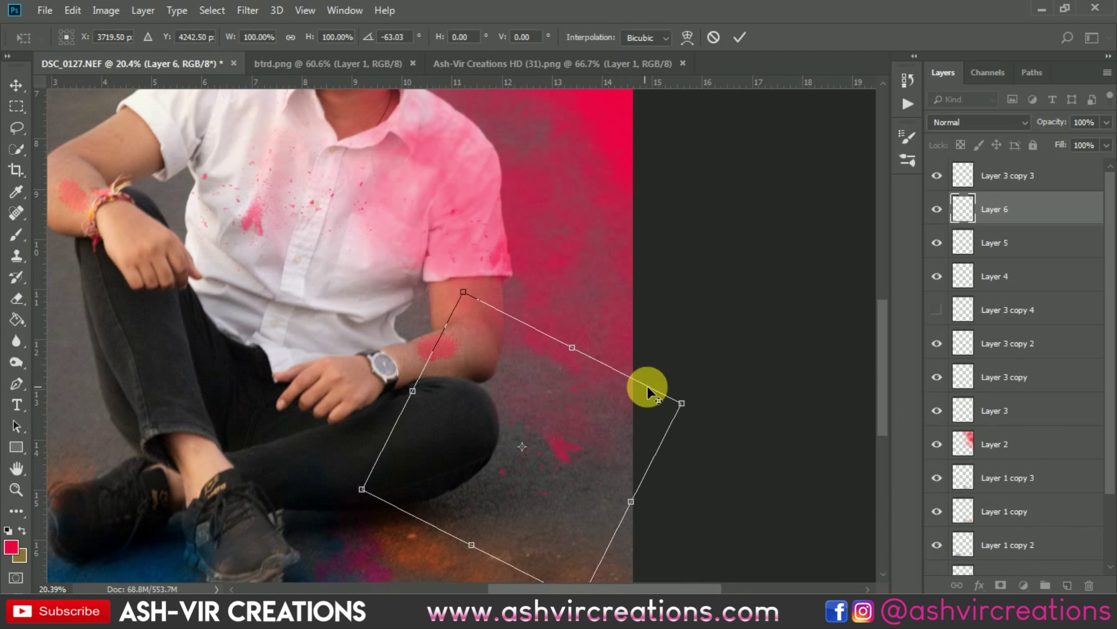
drag(682, 404, 779, 390)
mouse_move(634, 438)
mouse_down()
mouse_move(641, 431)
mouse_move(603, 431)
mouse_move(633, 435)
mouse_up()
key(Return)
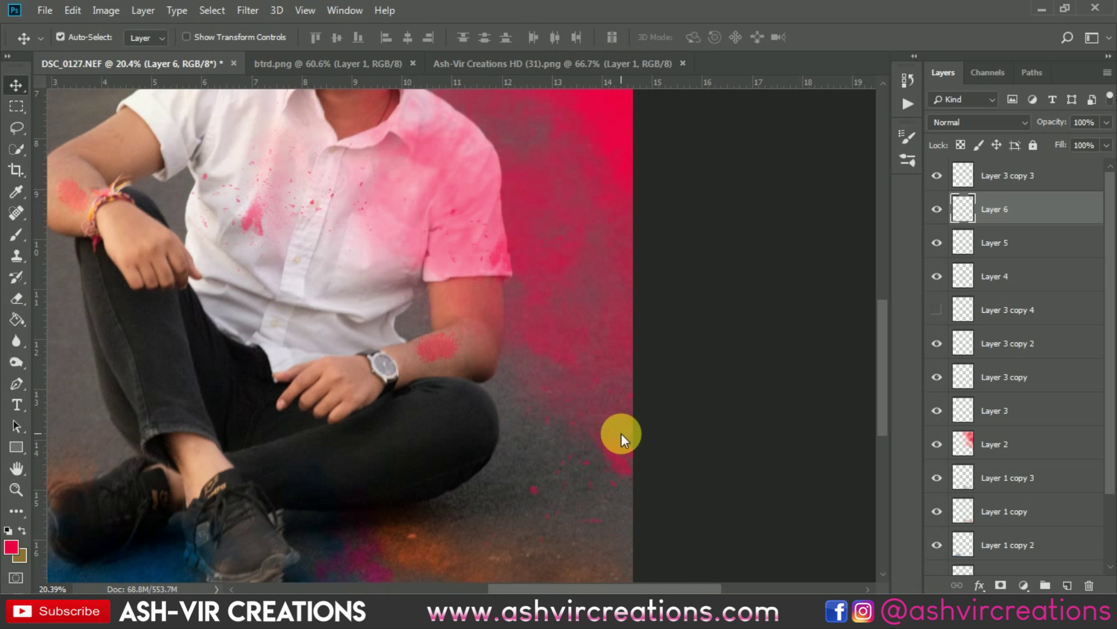
Toggle the patch on Layer 3 copy 3 to compare it, and set its opacity to 62%
scroll(621, 433, down, 5)
scroll(475, 300, up, 4)
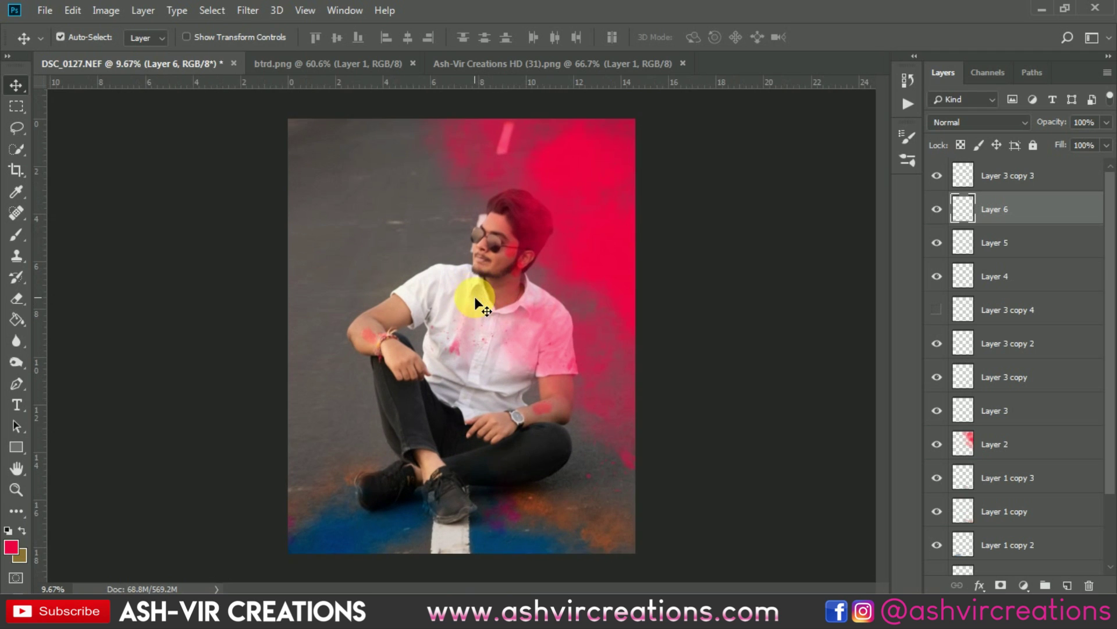
click(537, 290)
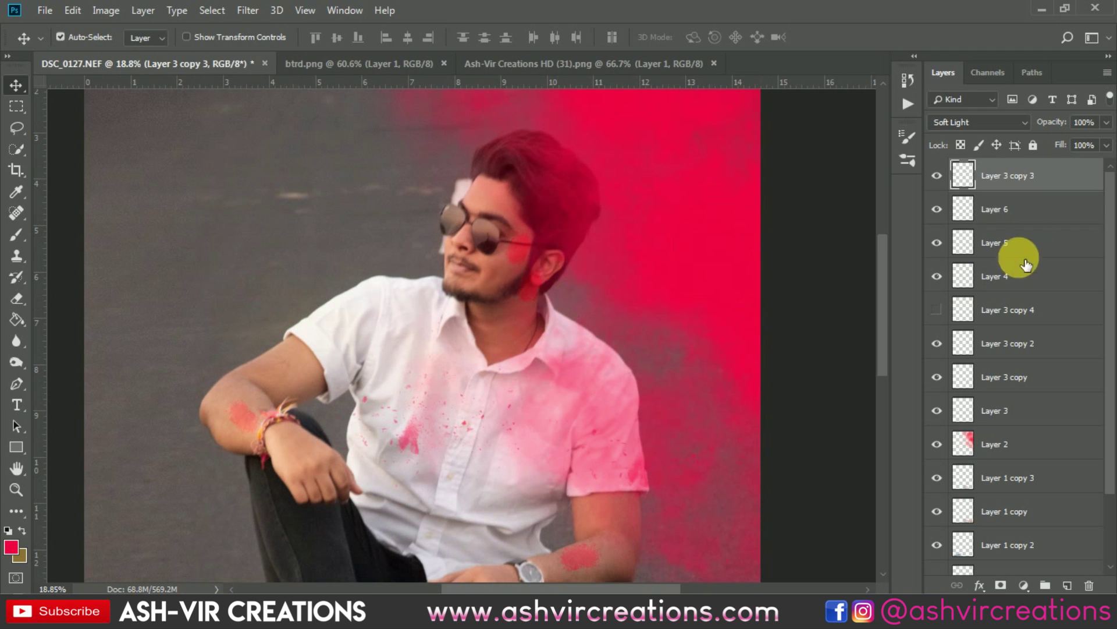
click(938, 175)
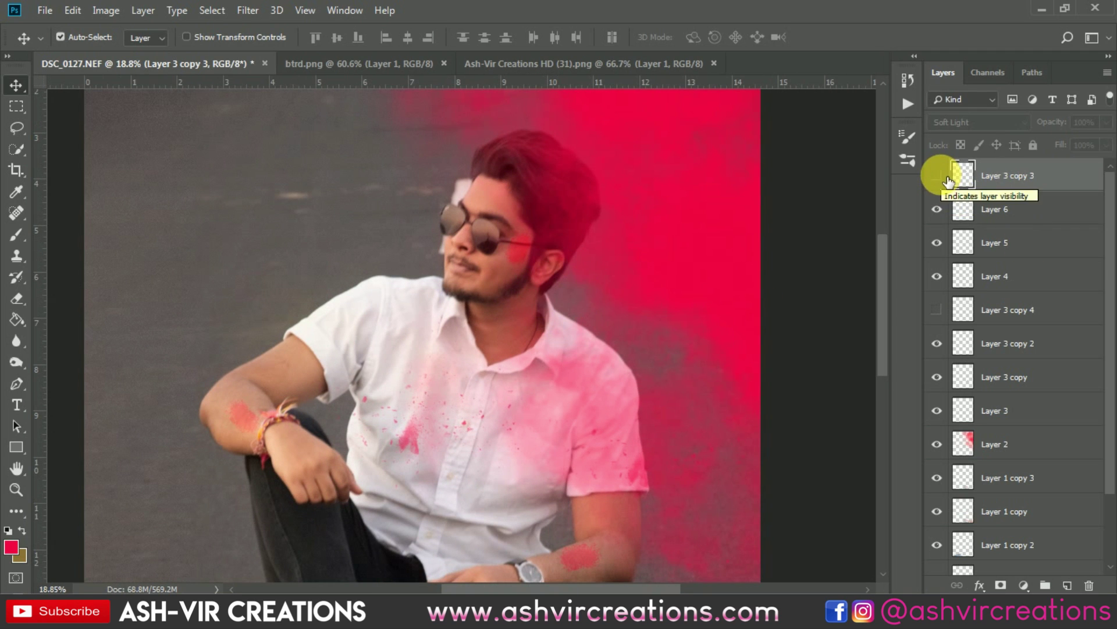
click(937, 176)
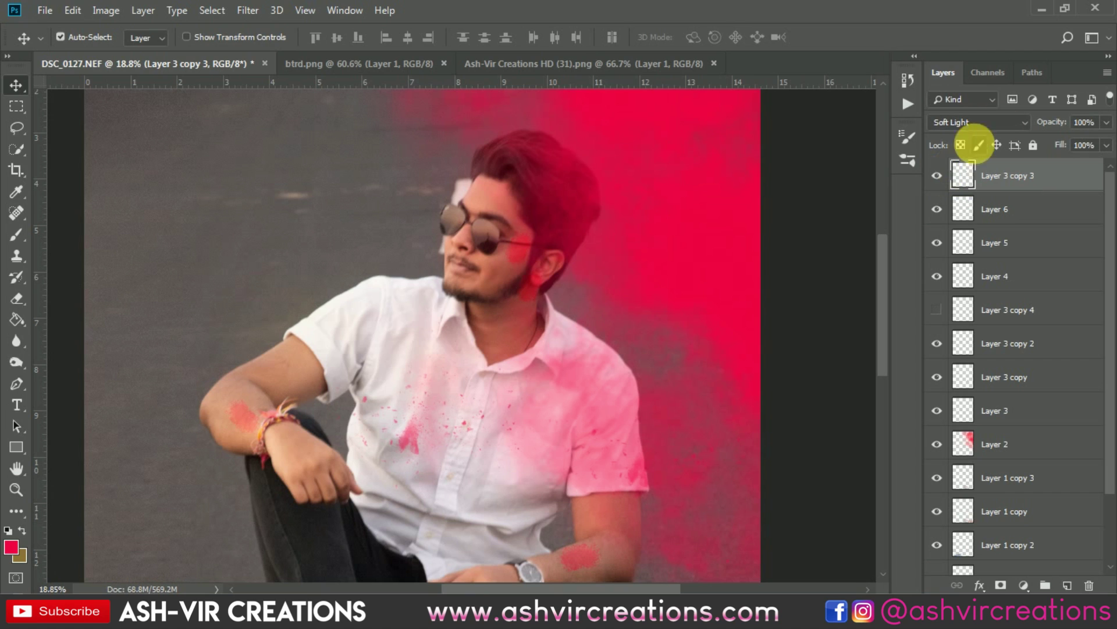
drag(1048, 126, 1041, 123)
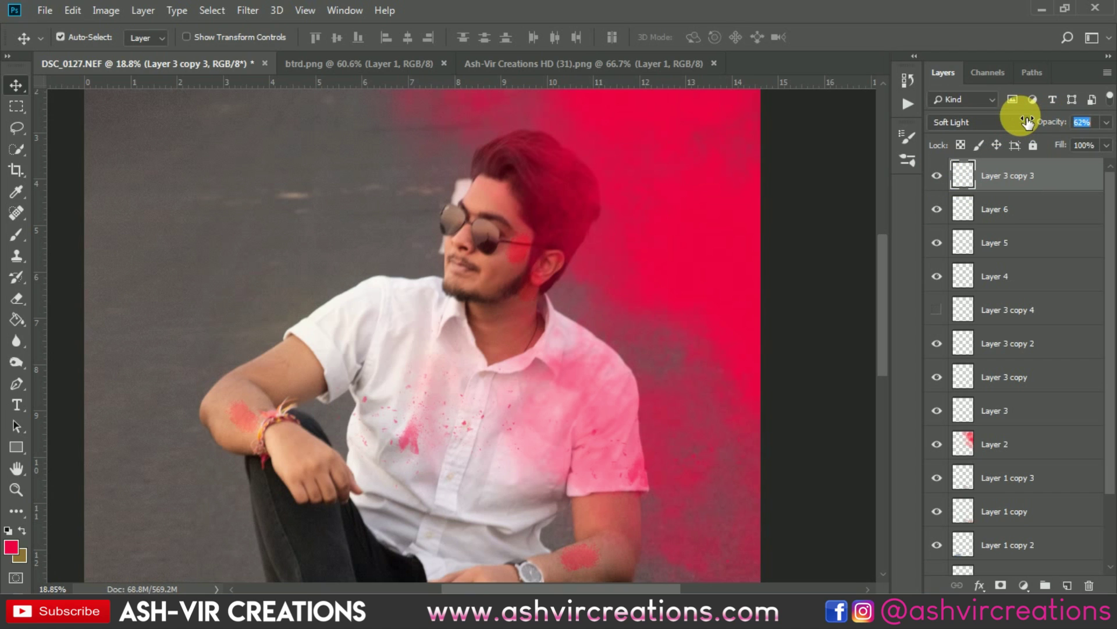
Toggle the cheek patch on Layer 3 copy 2 to compare it, and set its opacity to 70%
click(518, 246)
click(937, 343)
click(937, 344)
drag(1058, 128, 1035, 128)
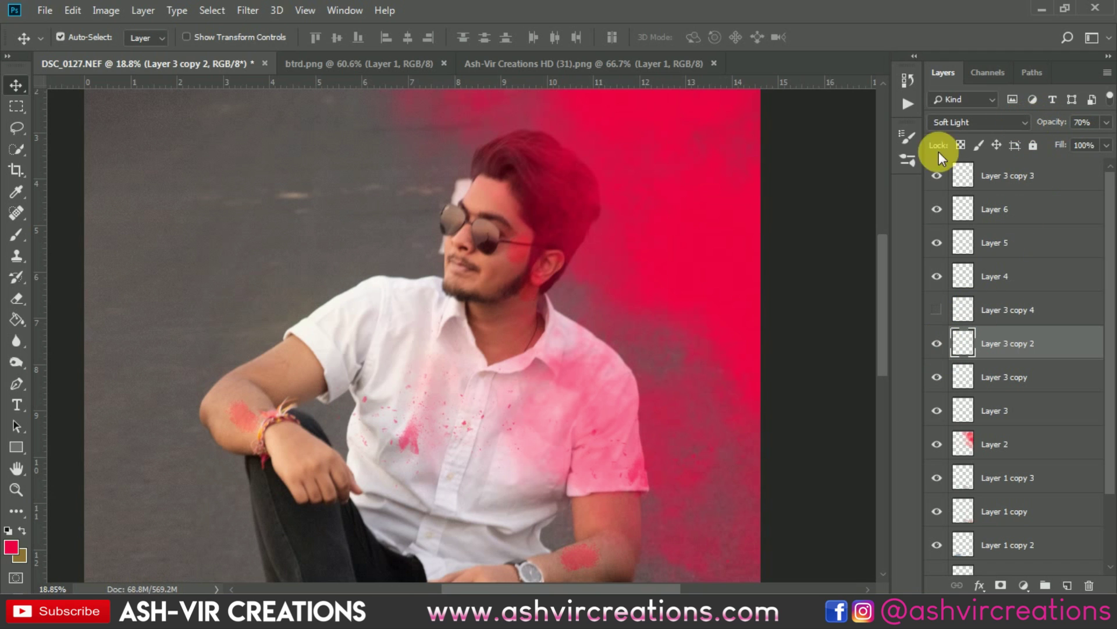
Create a new layer above Layer 3 copy 2 and activate the Brush tool
scroll(742, 218, down, 5)
scroll(707, 245, down, 1)
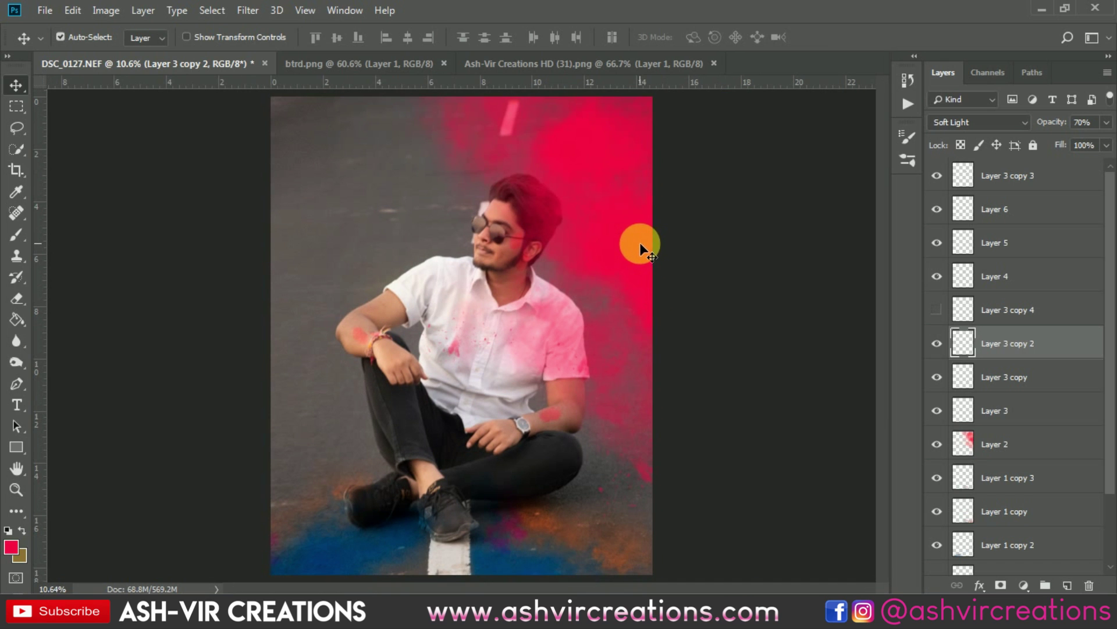
scroll(456, 302, up, 4)
scroll(456, 302, down, 3)
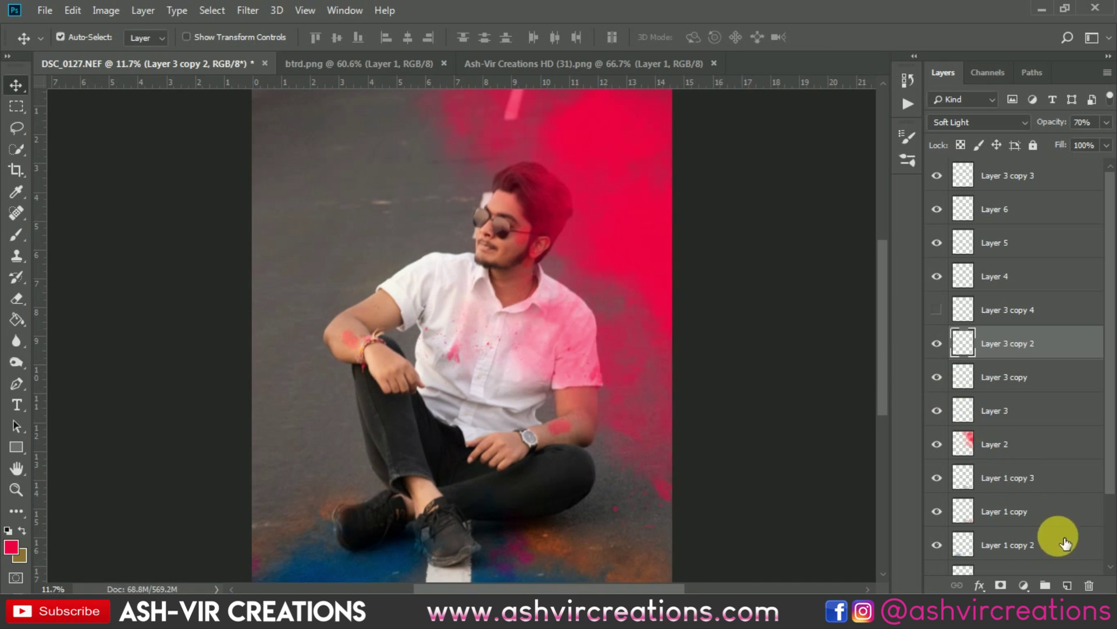
click(1071, 585)
click(27, 235)
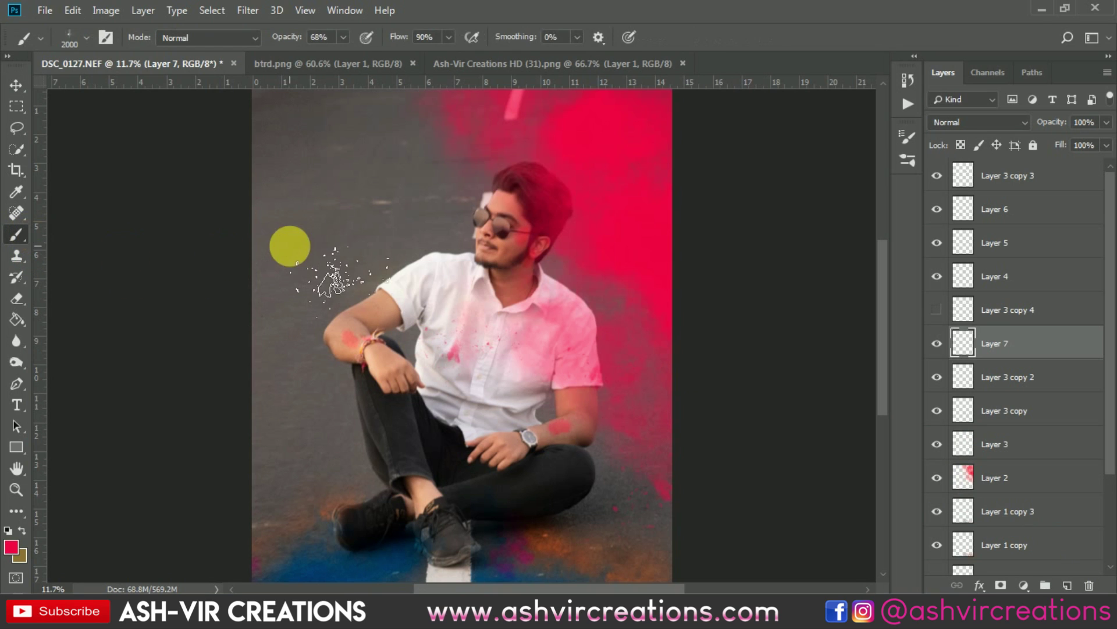
Sample blue from the powder on the road, choose a brighter shade as foreground color, and stamp a splatter on the road beside the man
click(9, 547)
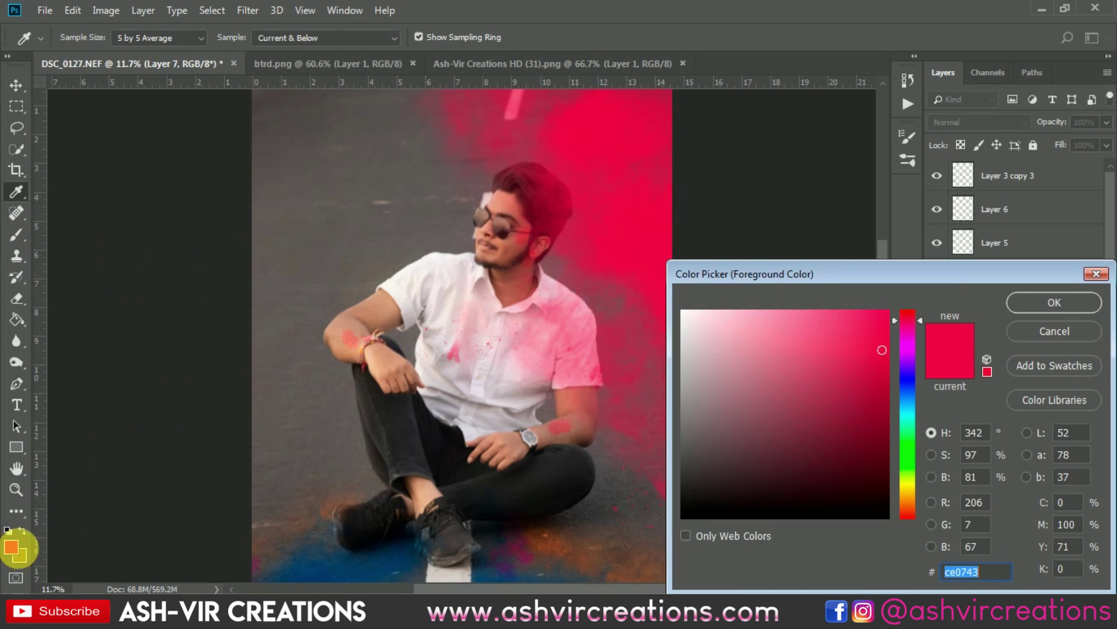
click(408, 555)
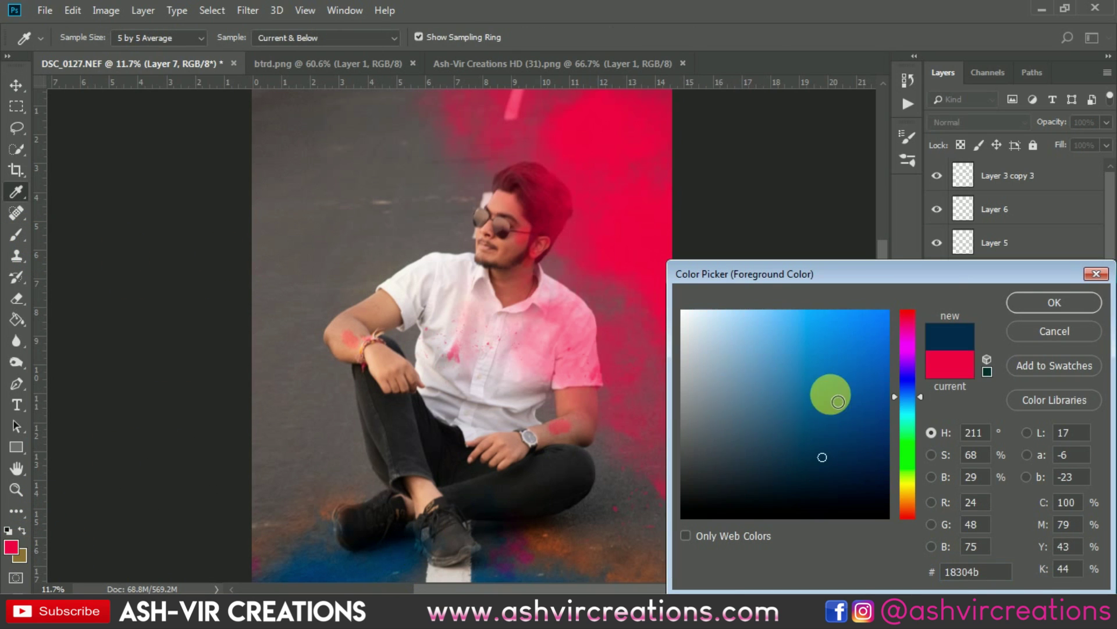
click(862, 404)
click(1025, 300)
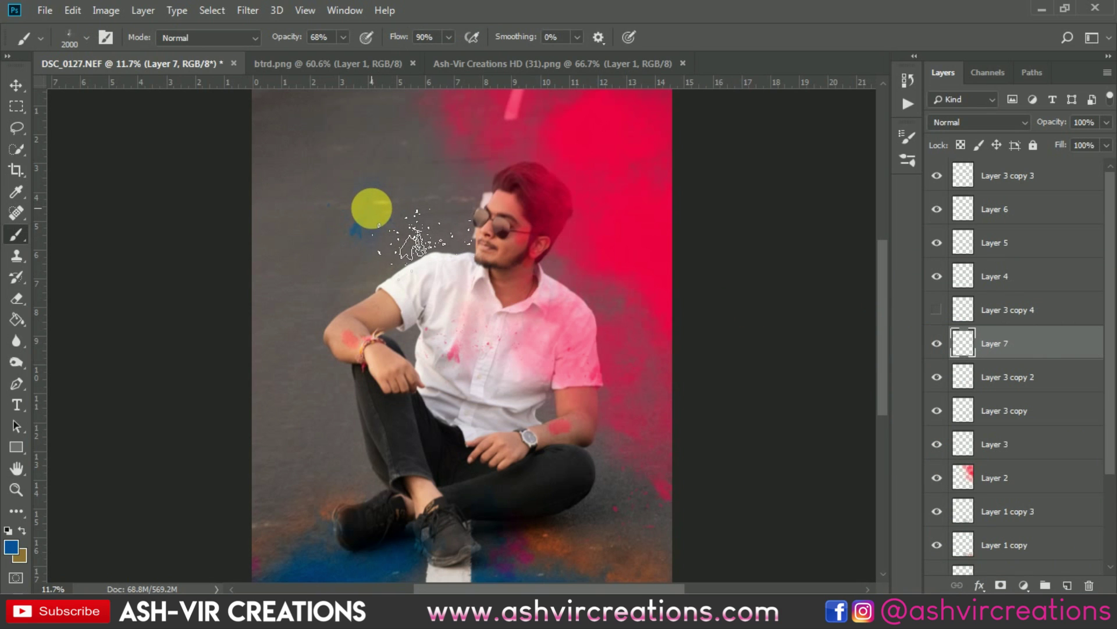
Scale the blue splatter to about 117%, rotate it about 108° and place it over the man's hand and raised knee
key(v)
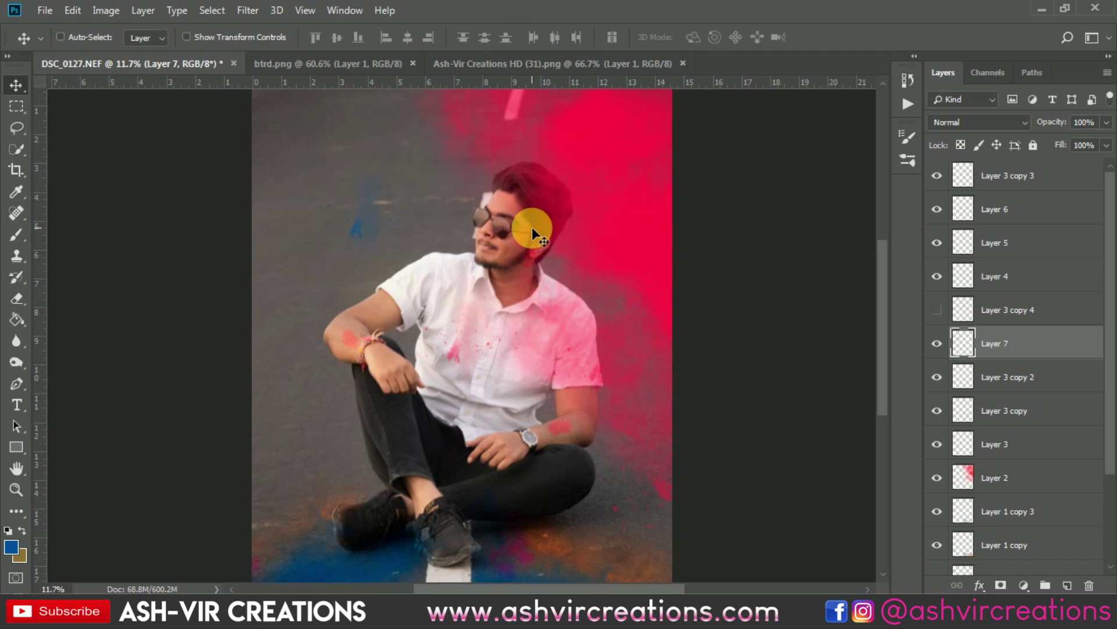
key(ctrl+t)
drag(466, 278, 526, 444)
drag(596, 319, 357, 449)
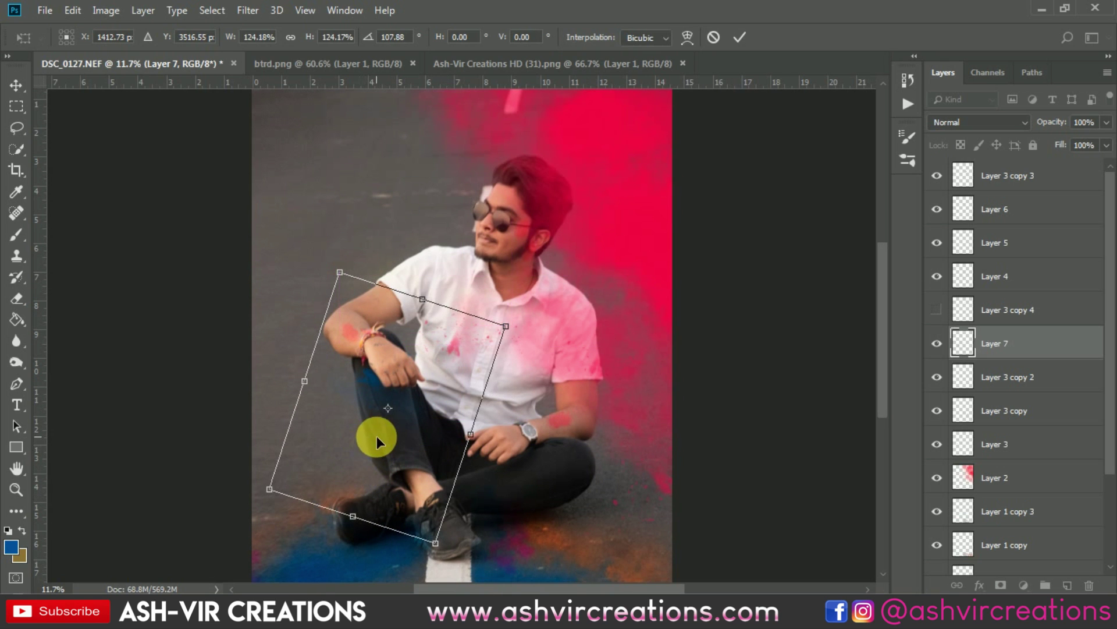
scroll(377, 431, up, 3)
mouse_move(393, 400)
mouse_down()
mouse_move(380, 373)
mouse_move(446, 444)
mouse_move(392, 390)
mouse_up()
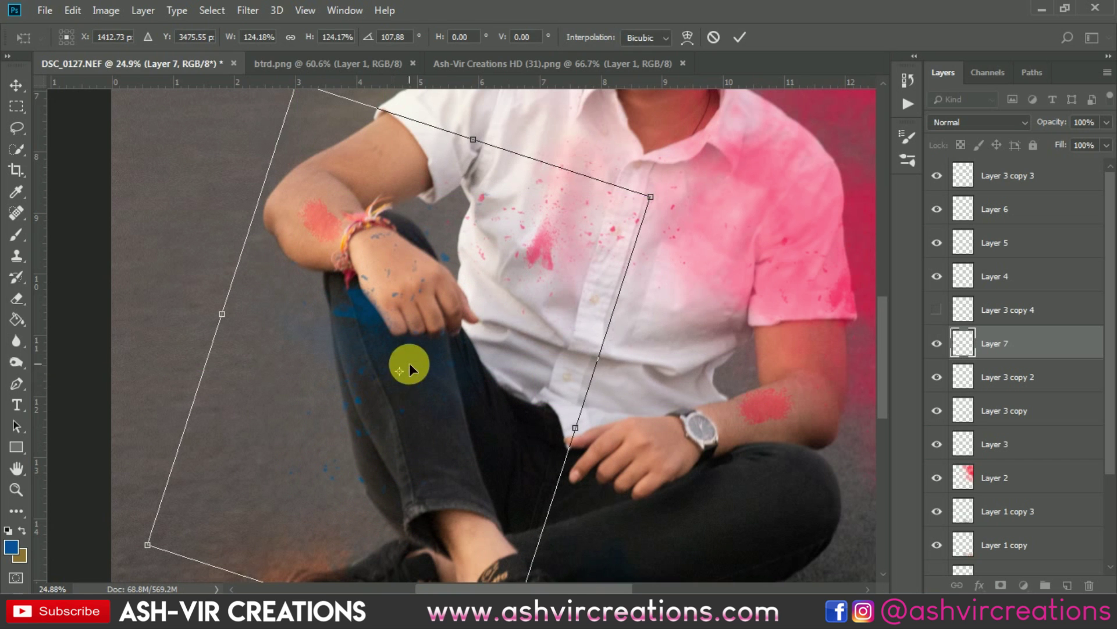
drag(476, 355, 455, 351)
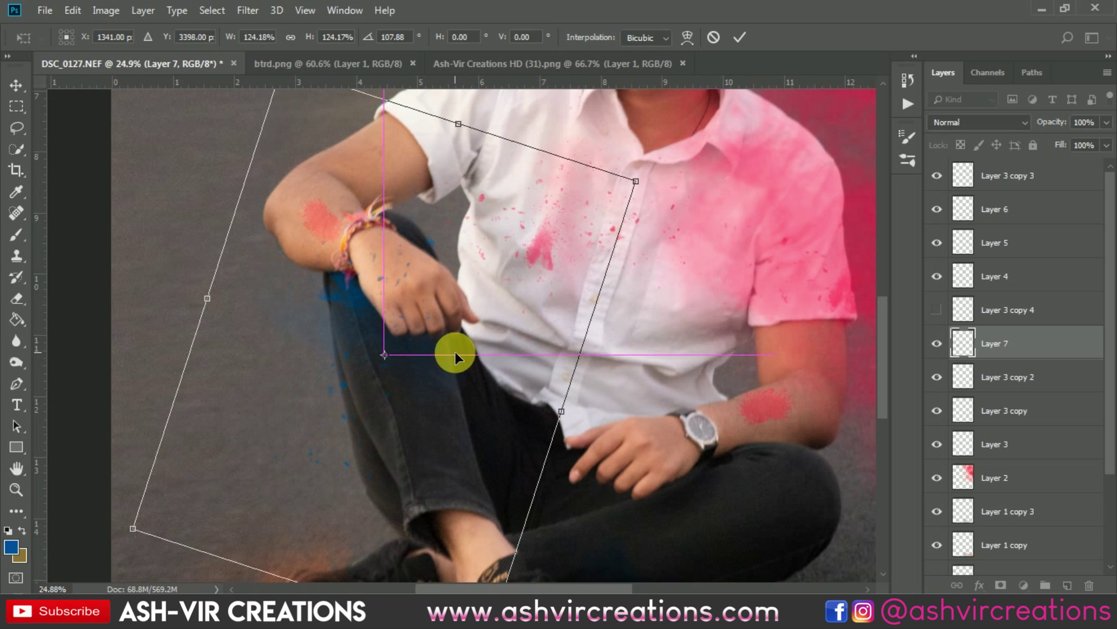
scroll(460, 369, down, 2)
drag(572, 256, 567, 263)
key(Down)
key(Down)
key(Down)
key(Down)
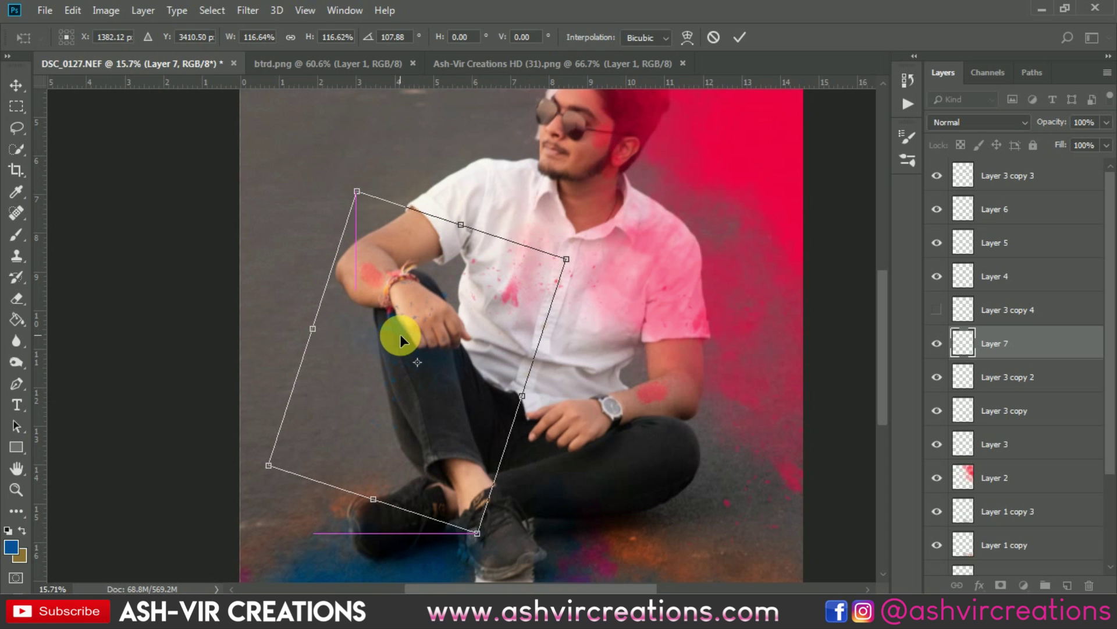
key(Return)
Duplicate the blue splatter, rotate the copy about 173° and place it over the lower front of the shirt
drag(400, 323, 545, 459)
key(ctrl+t)
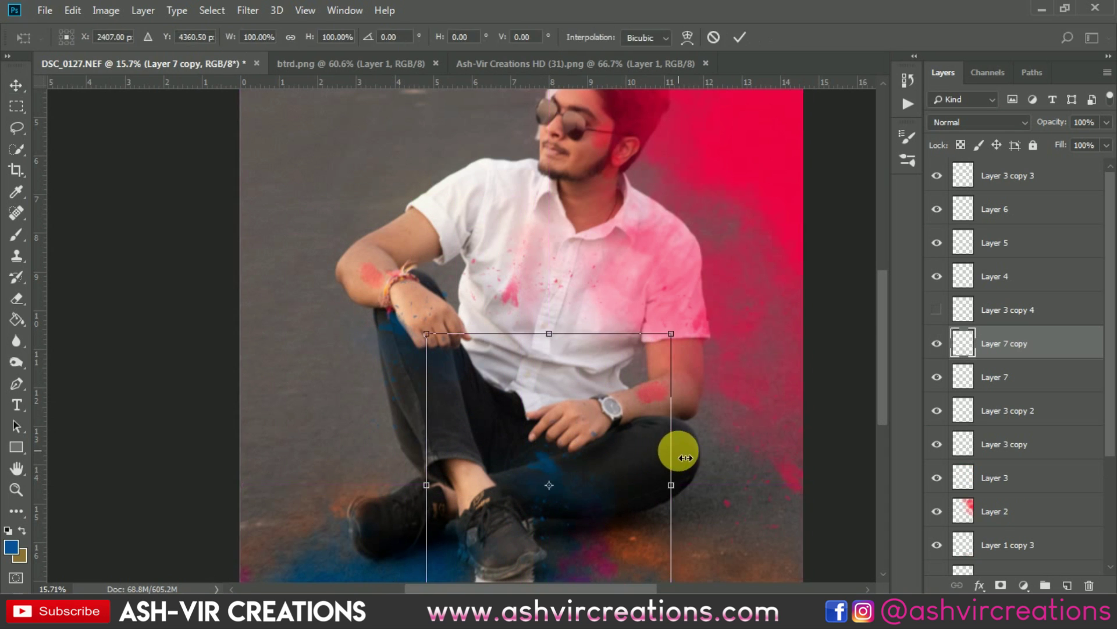
drag(671, 333, 589, 334)
key(ctrl+z)
drag(665, 454, 626, 376)
drag(545, 475, 557, 366)
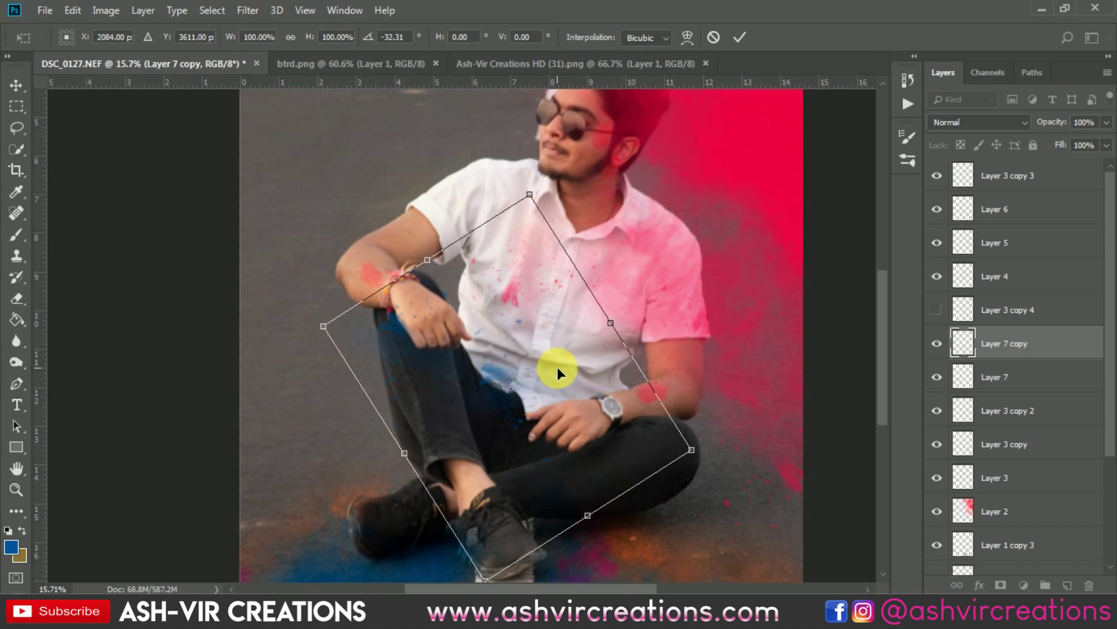
scroll(557, 367, up, 3)
drag(569, 212, 406, 351)
scroll(402, 349, down, 5)
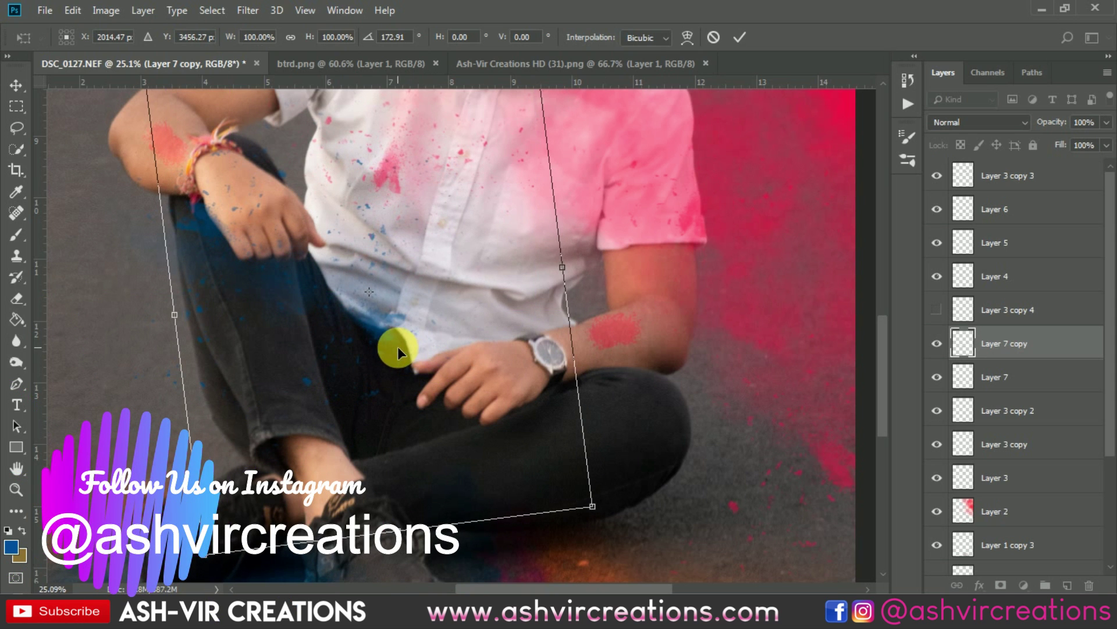
key(Return)
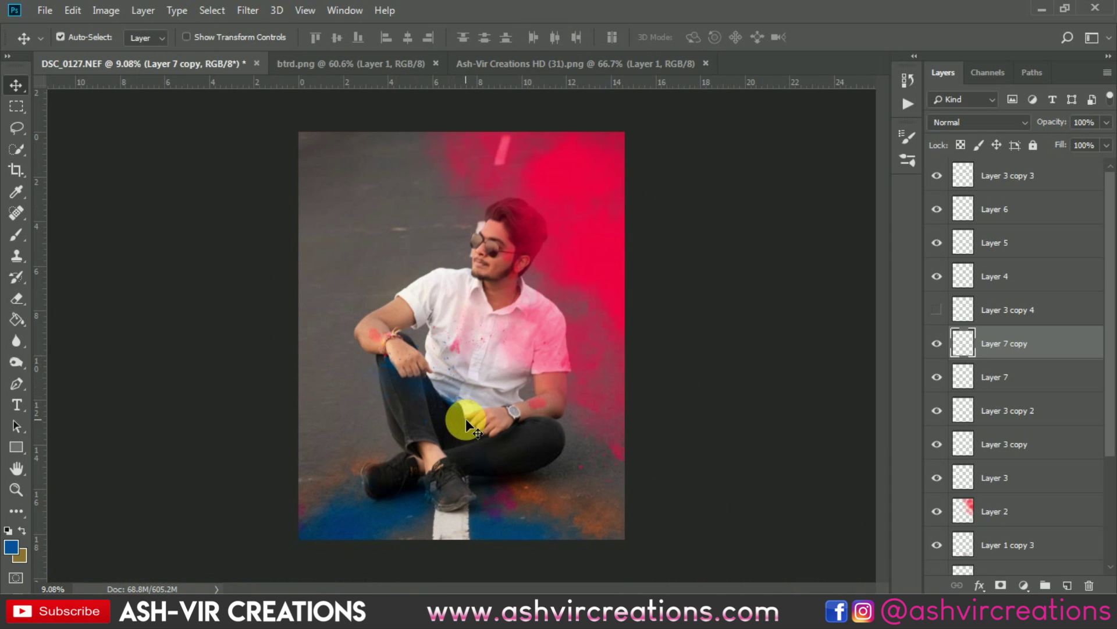
Duplicate the shirt's blue splatter, scale the copy to about 124%, rotate it about -41° and place it beside the elbow with the watch
drag(461, 411, 705, 440)
key(ctrl+t)
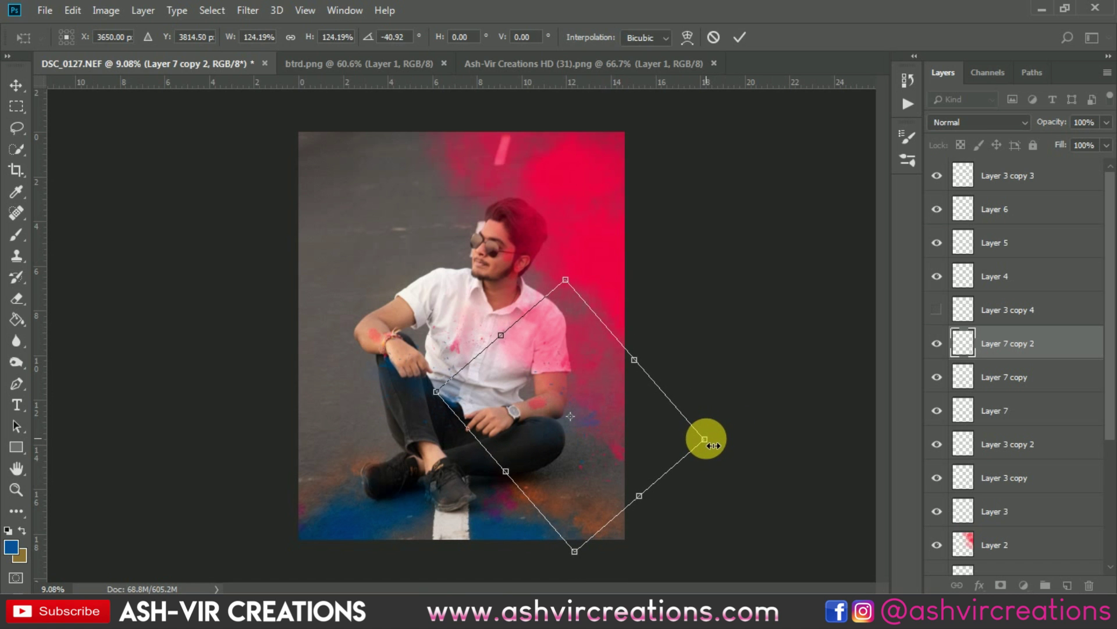
key(Return)
scroll(556, 400, up, 2)
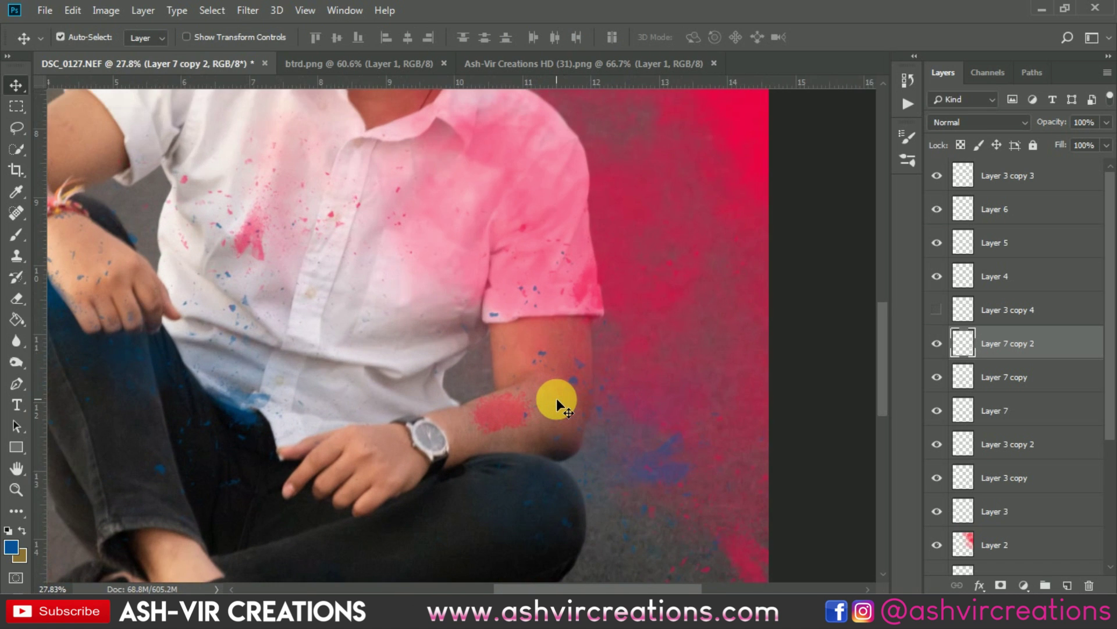
scroll(557, 400, down, 3)
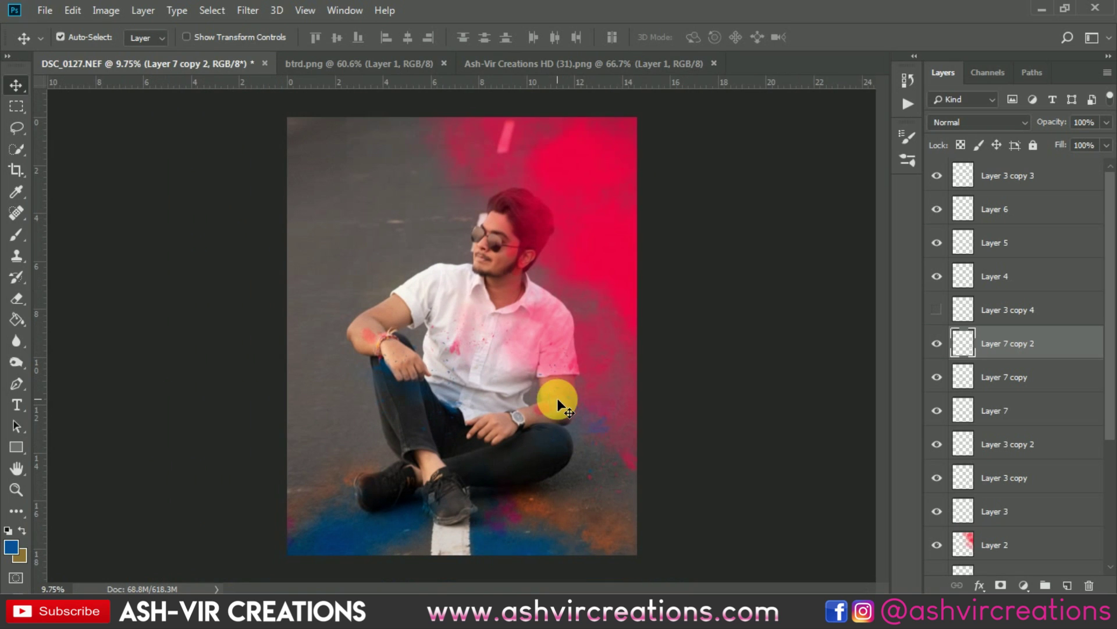
Create a new layer above Layer 7 copy 2, increase the brush size to 2600 and stamp a blue splatter on the road beside the head
click(1067, 585)
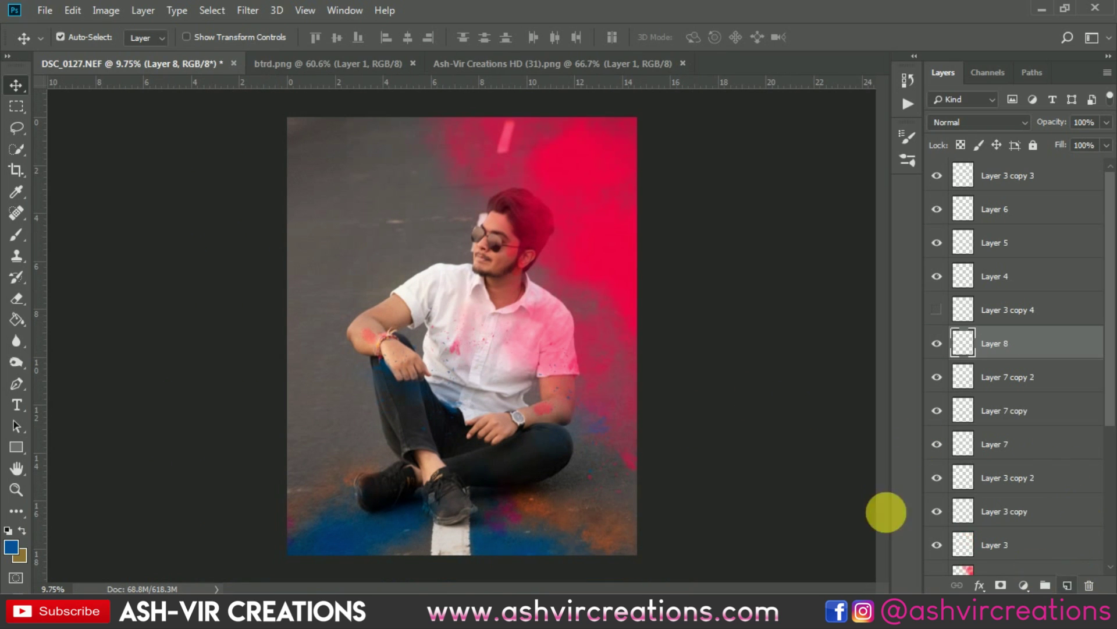
click(17, 235)
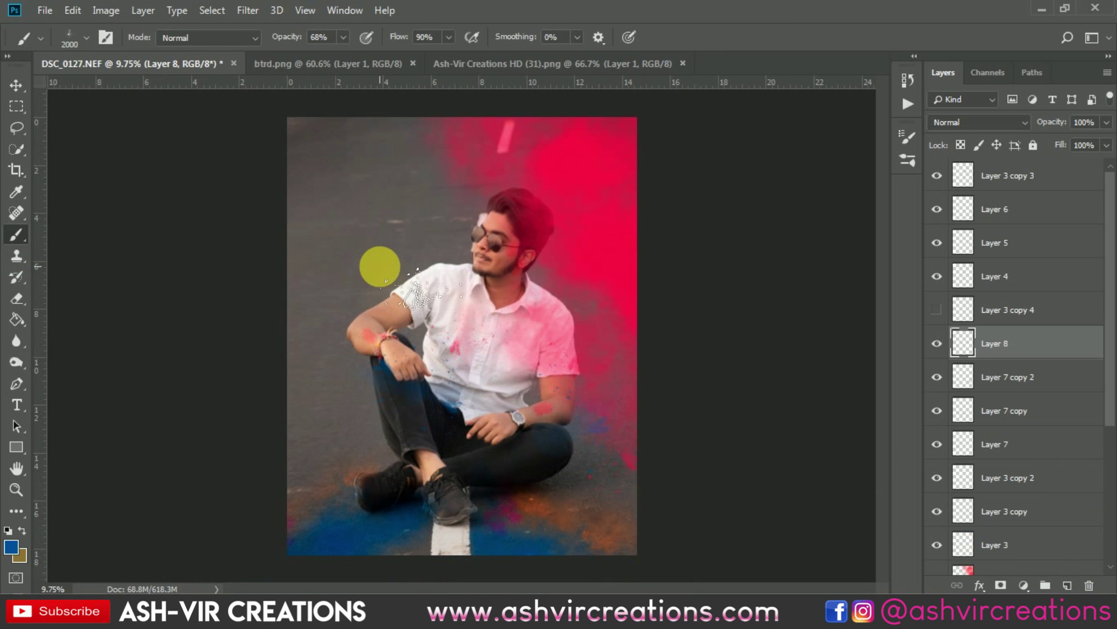
key(bracketright)
key(bracketright)
key(bracketright)
key(bracketright)
key(bracketright)
key(bracketright)
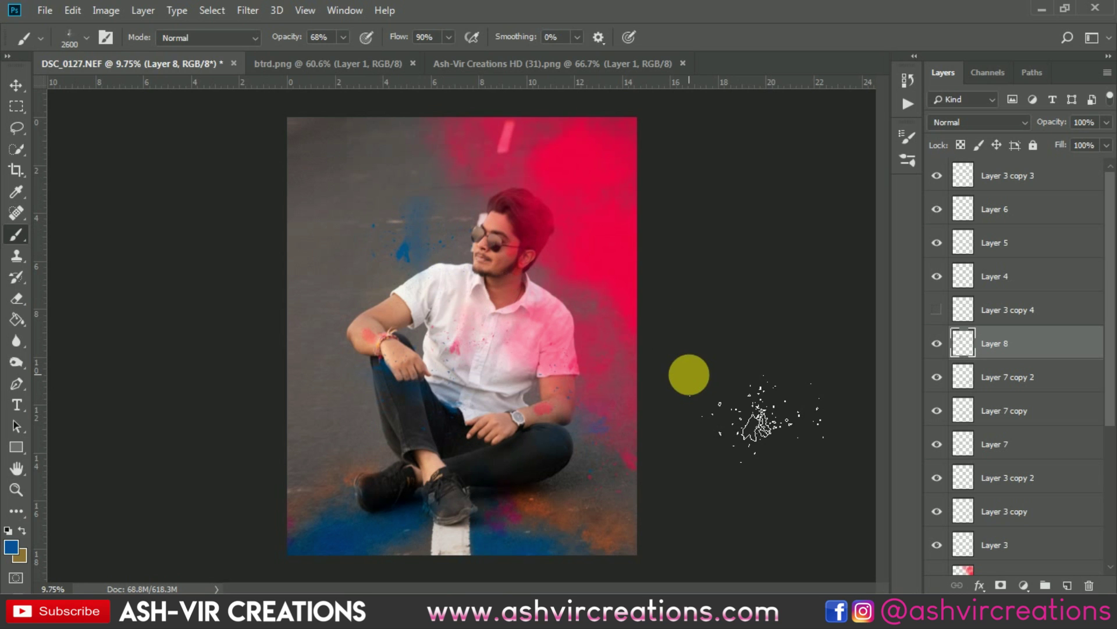
Move the large blue splatter down onto the road beside the man's raised leg
key(v)
key(ctrl+t)
mouse_move(466, 253)
mouse_down()
mouse_move(394, 450)
mouse_move(382, 451)
mouse_move(383, 431)
mouse_move(422, 391)
mouse_up()
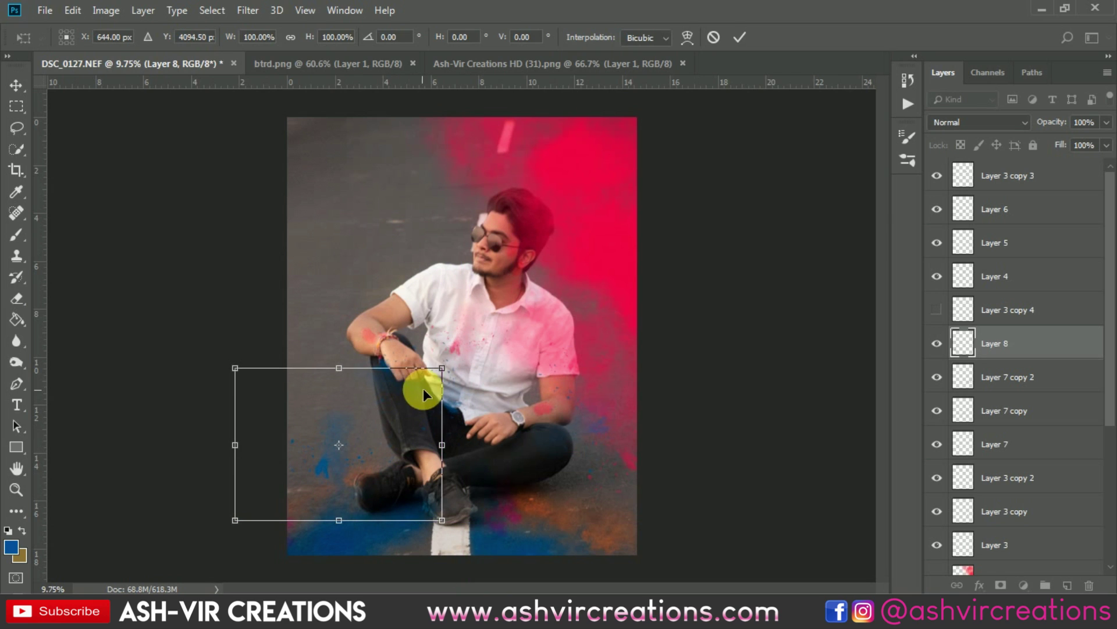
key(Return)
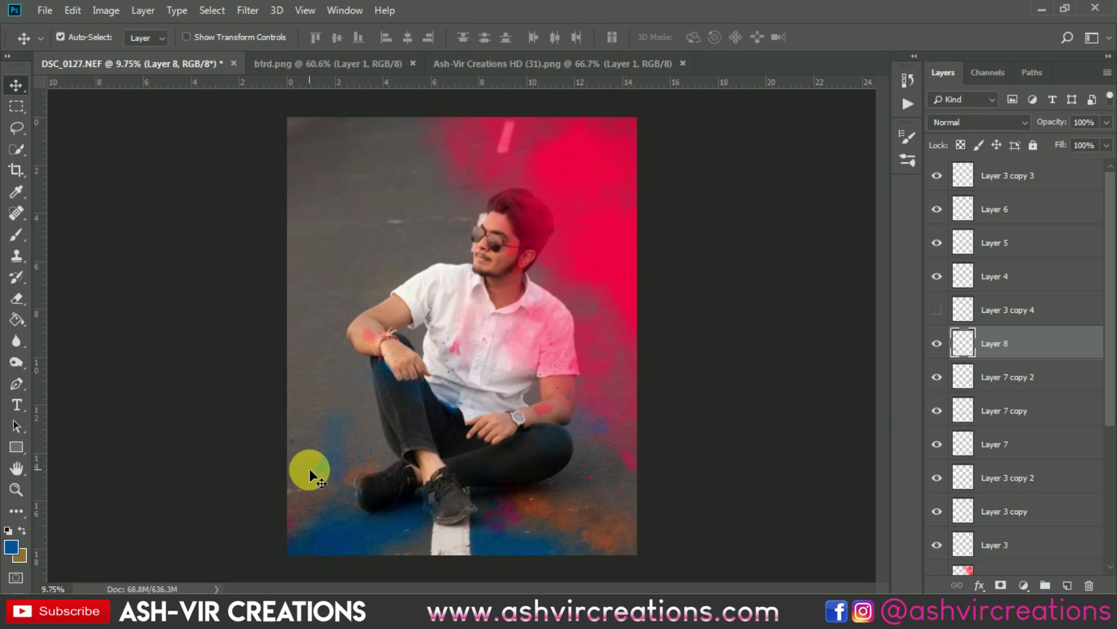
Duplicate the large blue splatter and place the copy over the white shirt shoulder
scroll(315, 481, up, 1)
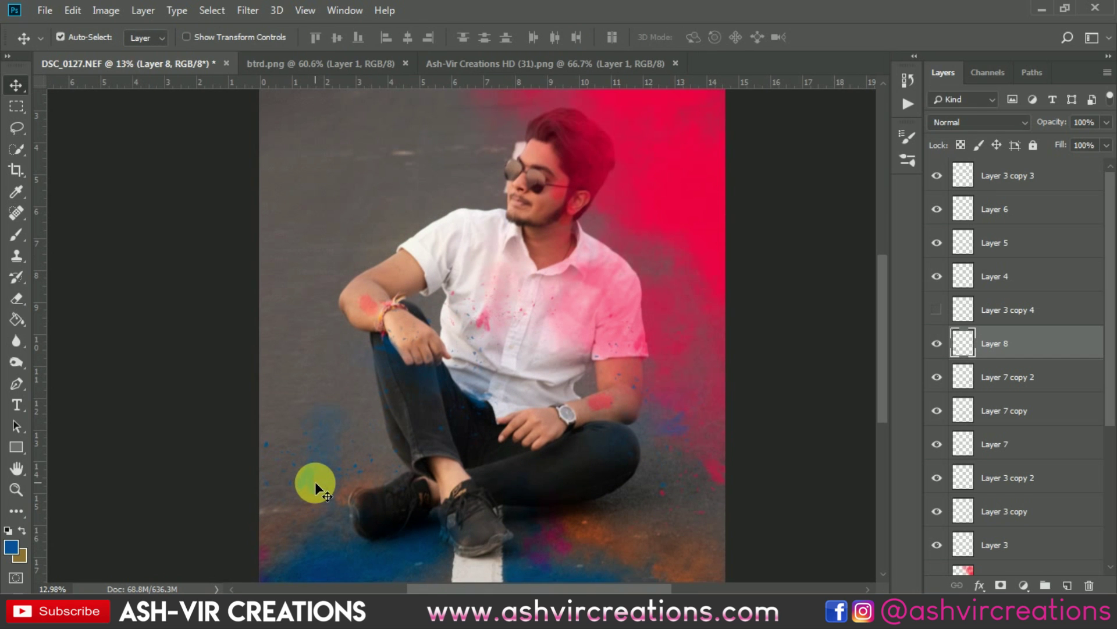
drag(314, 466, 453, 219)
scroll(453, 218, up, 2)
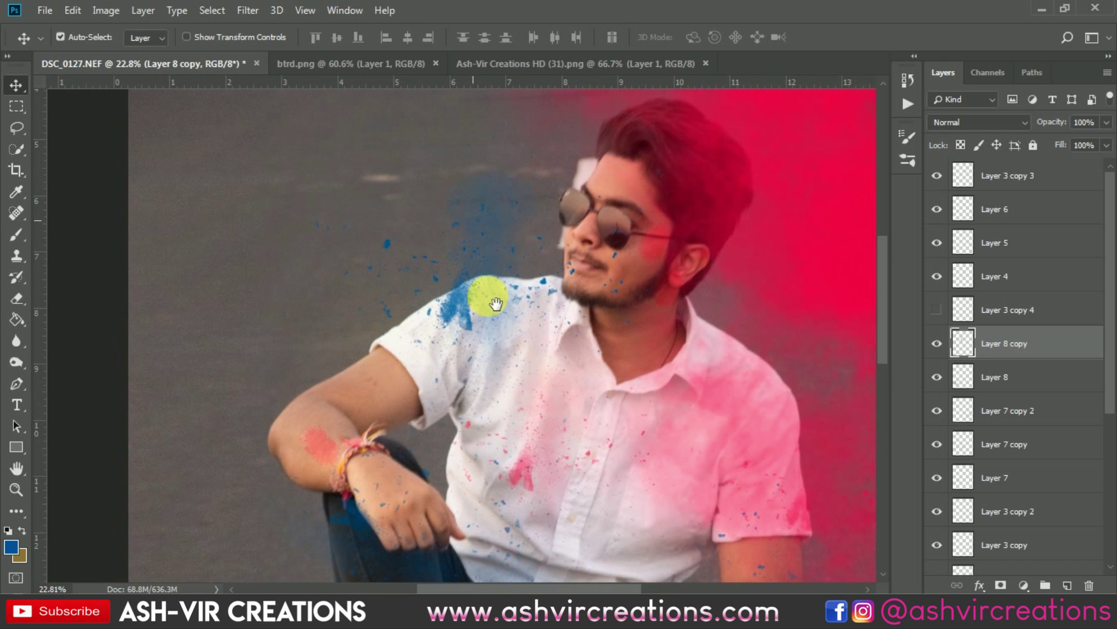
Rotate the blue splatter copy with Free Transform and place it across the shirt shoulder beside the collar
key(ctrl+t)
drag(749, 280, 497, 177)
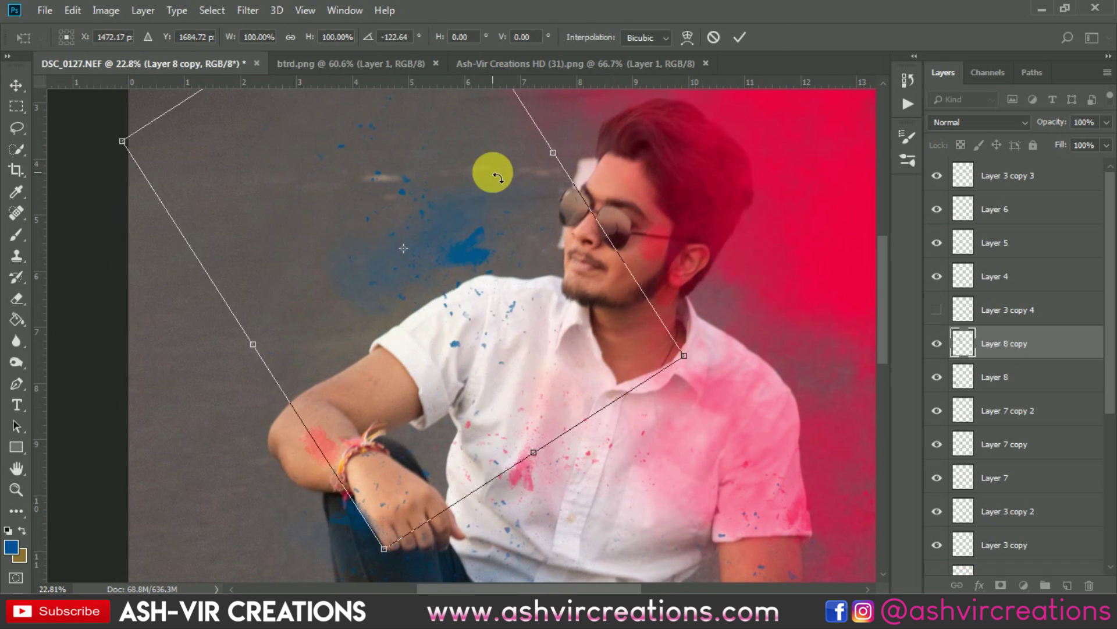
drag(484, 315, 511, 324)
drag(701, 262, 627, 208)
drag(540, 336, 570, 402)
key(Return)
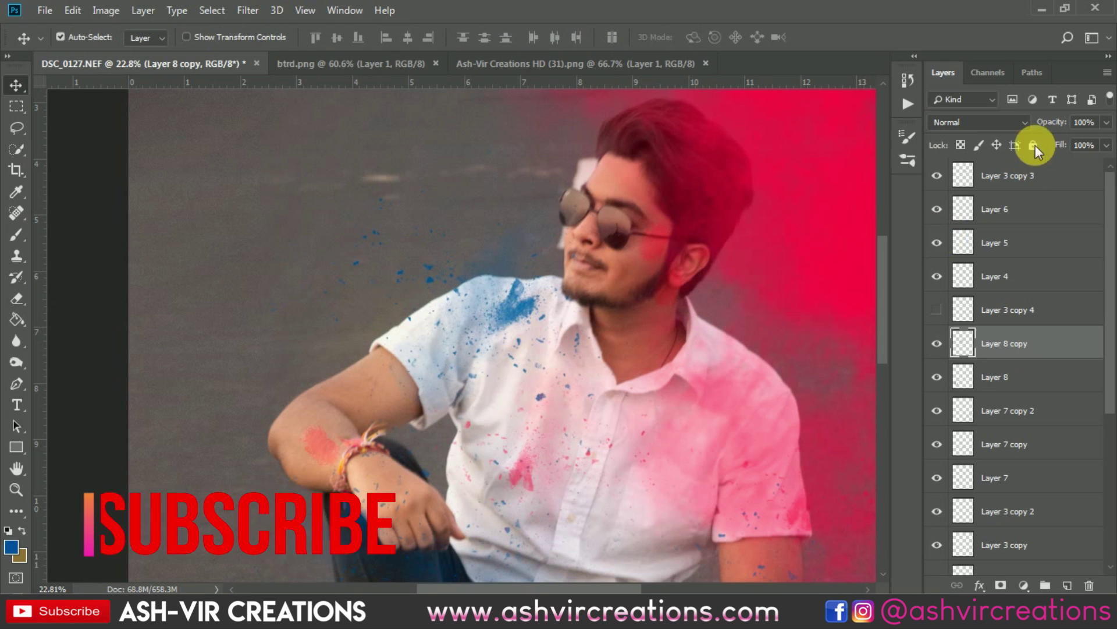
Try the Overlay, Hue and Color blend modes on the shoulder splatter layer
click(983, 122)
click(954, 322)
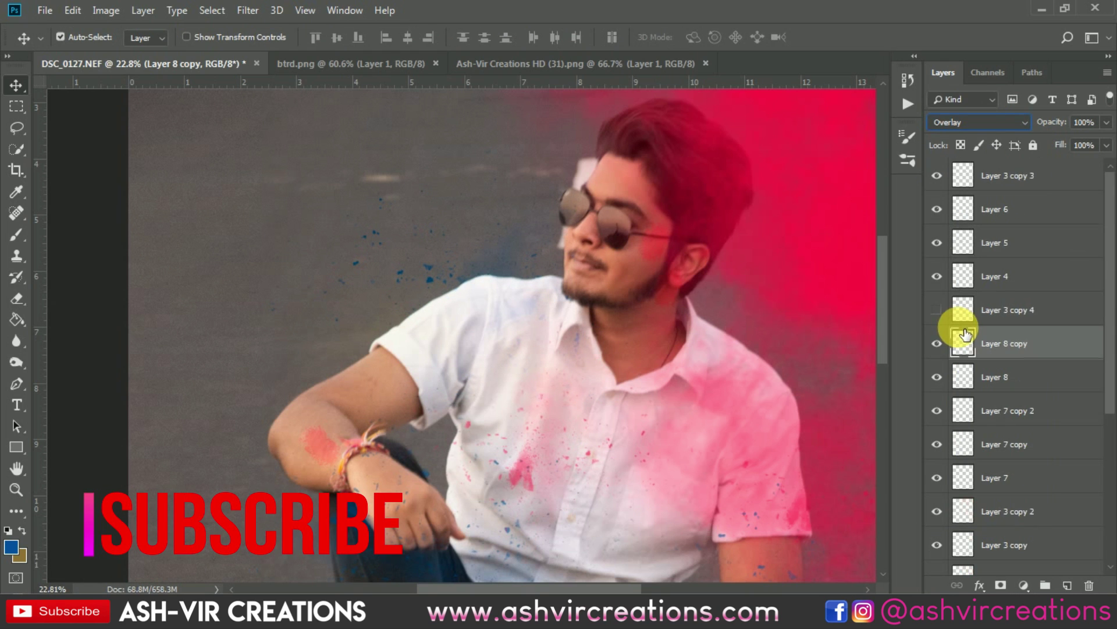
click(949, 125)
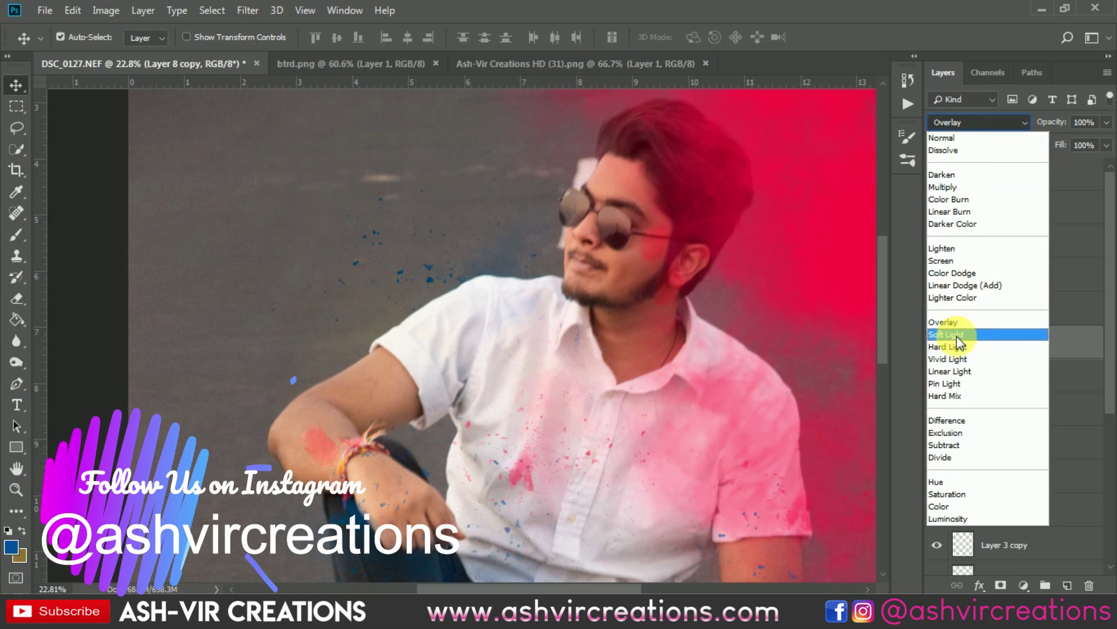
click(951, 489)
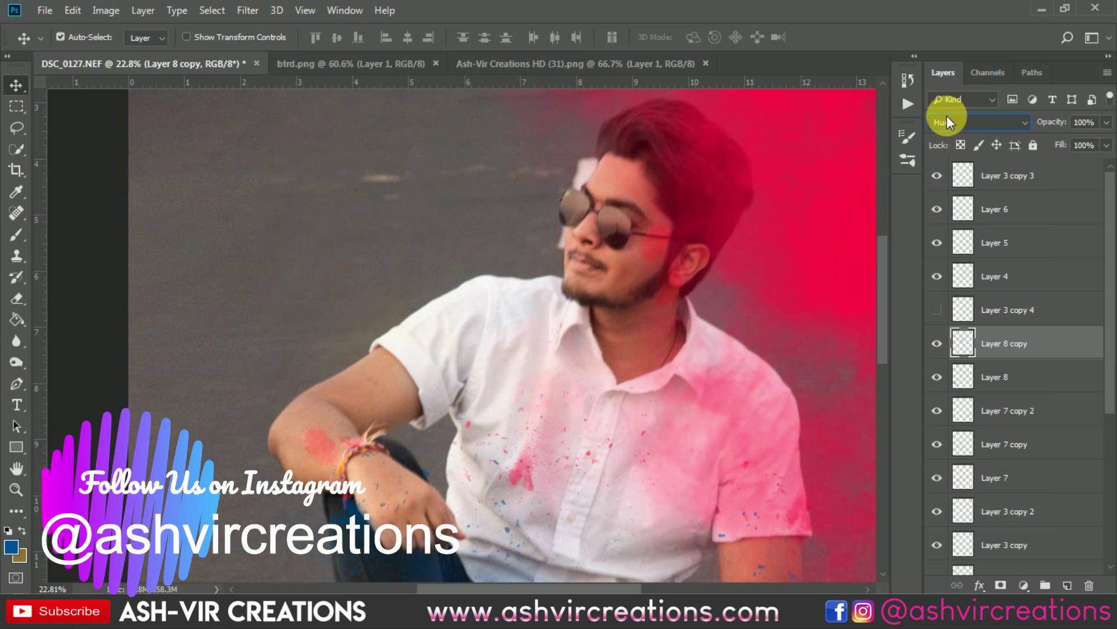
click(949, 121)
click(946, 508)
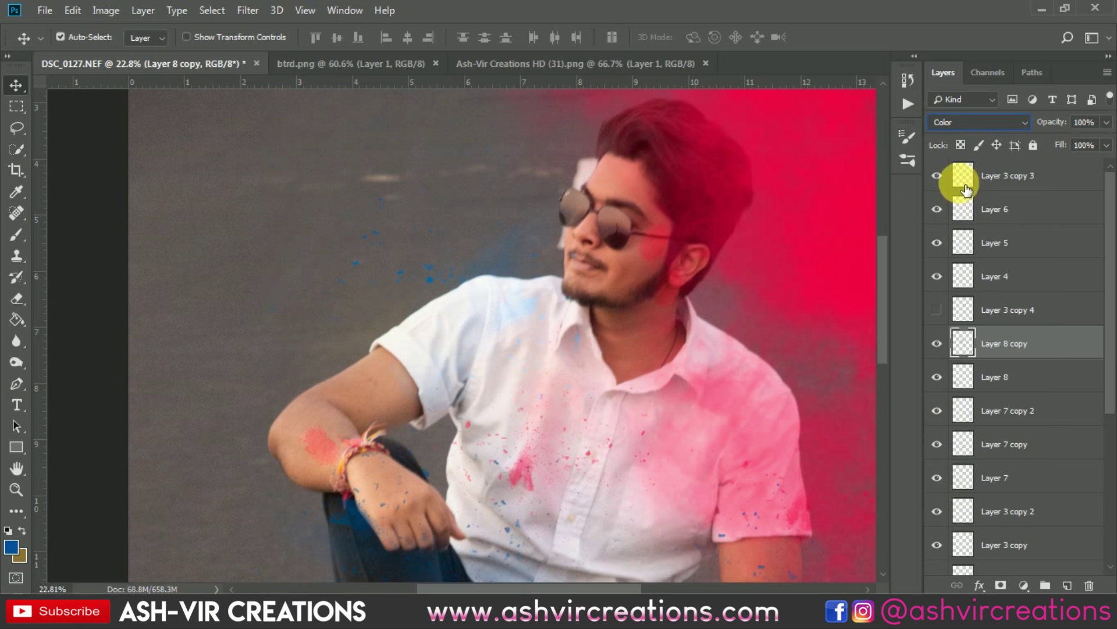
Set the shoulder splatter's blend mode to Multiply and move it closer to the shirt collar
click(954, 121)
click(957, 187)
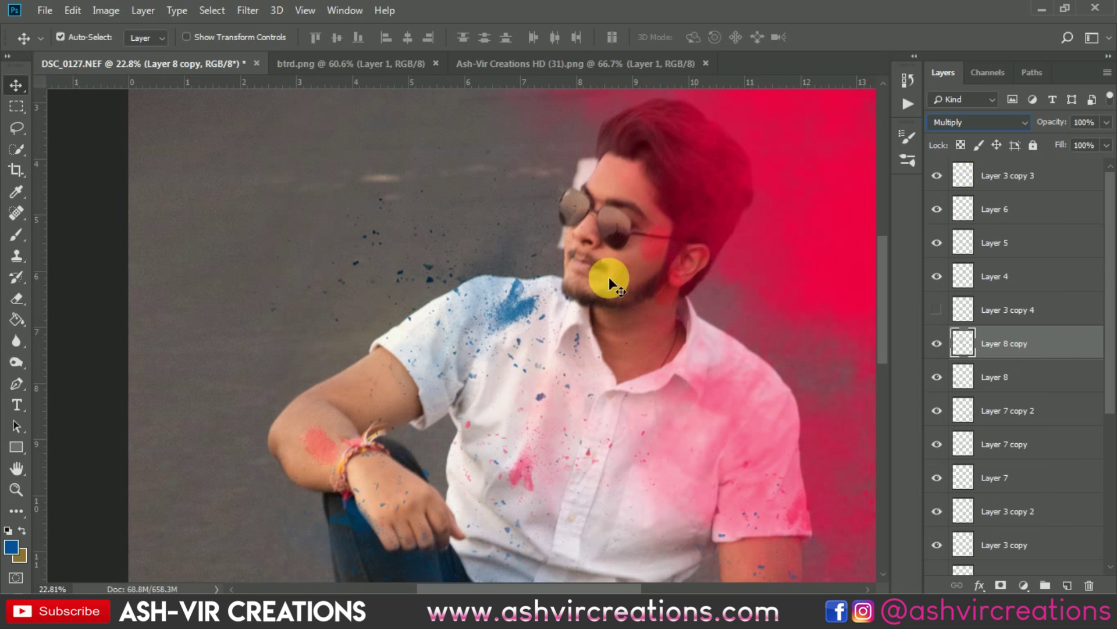
drag(512, 300, 566, 344)
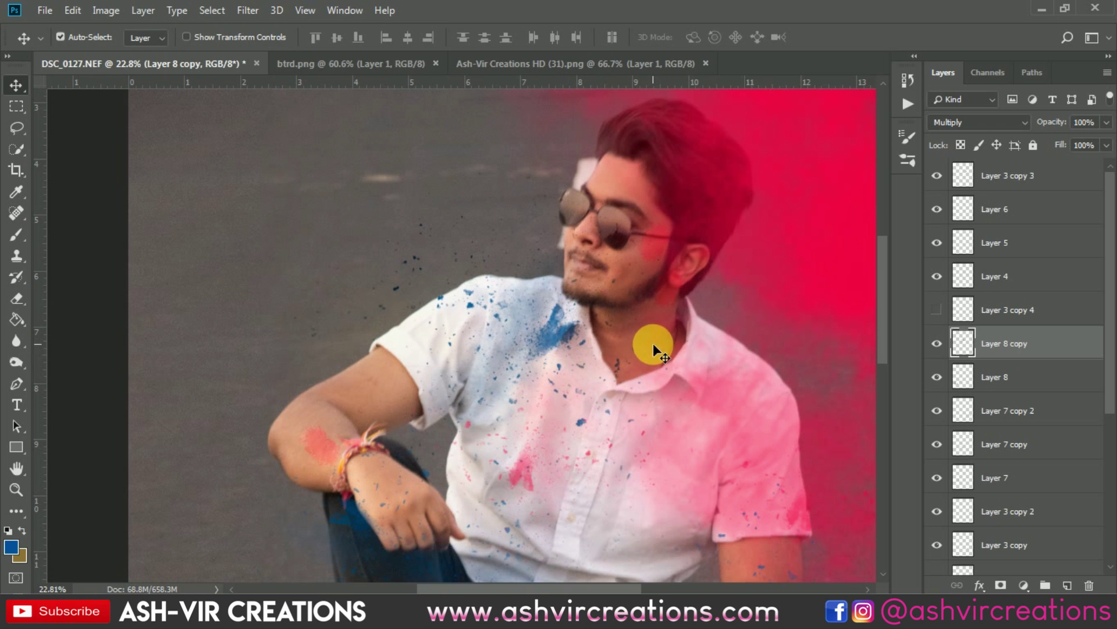
Erase the splatter specks from the man's face on Layer 8 copy with the Eraser at size 400
scroll(652, 349, down, 2)
scroll(650, 352, down, 2)
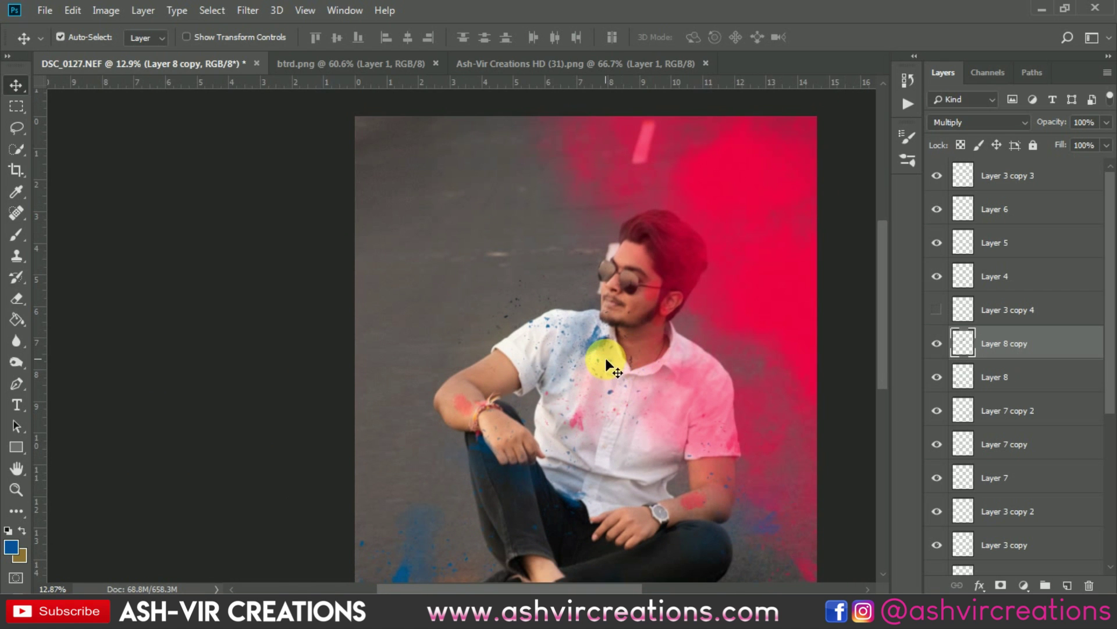
scroll(576, 343, up, 2)
scroll(567, 343, down, 4)
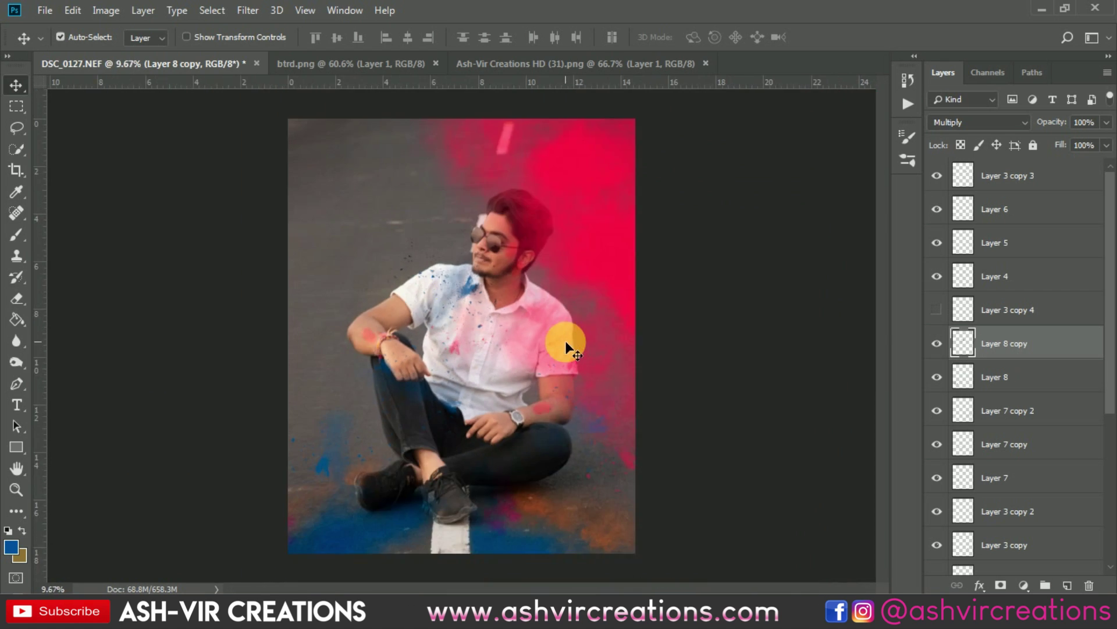
scroll(491, 294, up, 4)
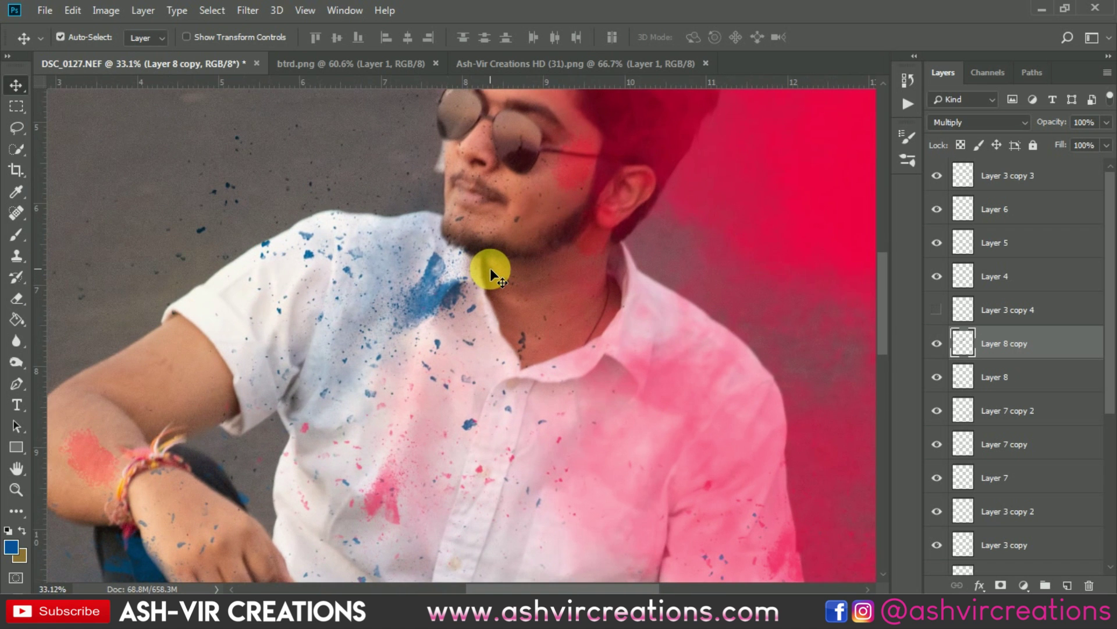
drag(490, 267, 528, 374)
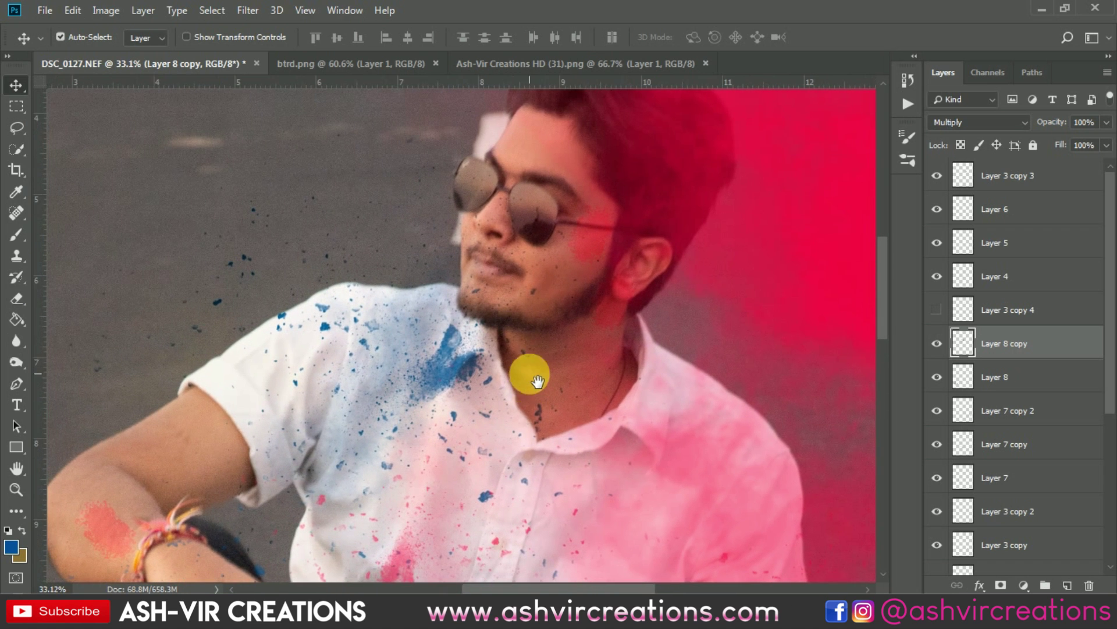
key(e)
key(bracketleft)
key(bracketleft)
key(bracketleft)
key(bracketleft)
key(bracketleft)
key(bracketleft)
key(bracketleft)
key(bracketleft)
key(bracketleft)
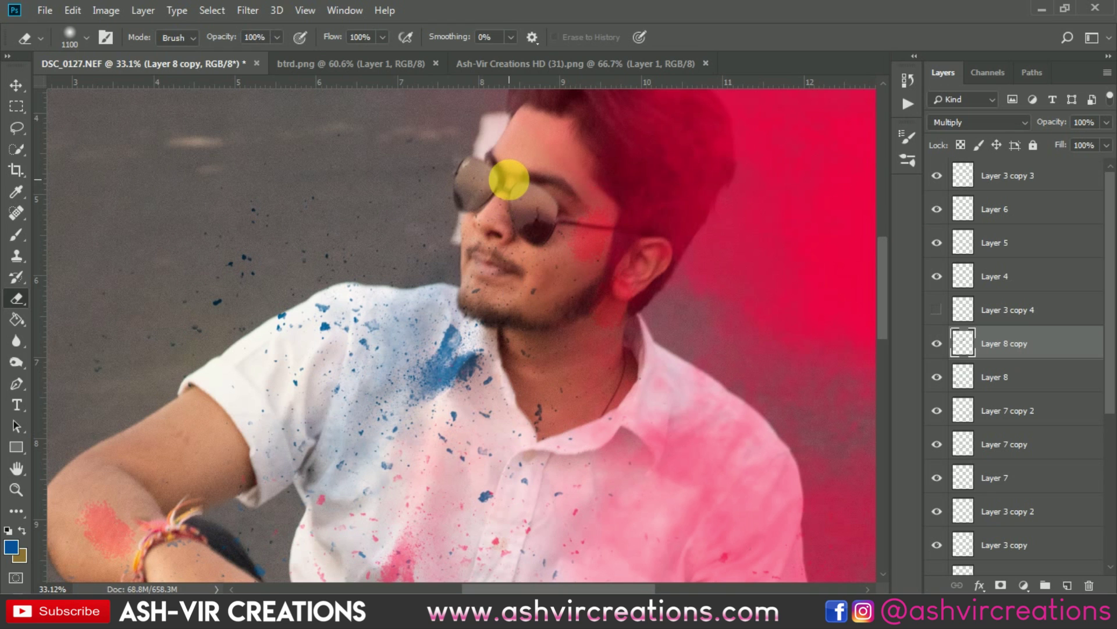
key(bracketleft)
key(bracketleft)
mouse_move(553, 252)
mouse_down()
mouse_move(537, 302)
mouse_move(738, 252)
mouse_move(564, 319)
mouse_move(623, 312)
mouse_move(638, 399)
mouse_move(621, 328)
mouse_move(553, 314)
mouse_move(614, 190)
mouse_move(549, 219)
mouse_move(609, 185)
mouse_up()
scroll(609, 185, down, 3)
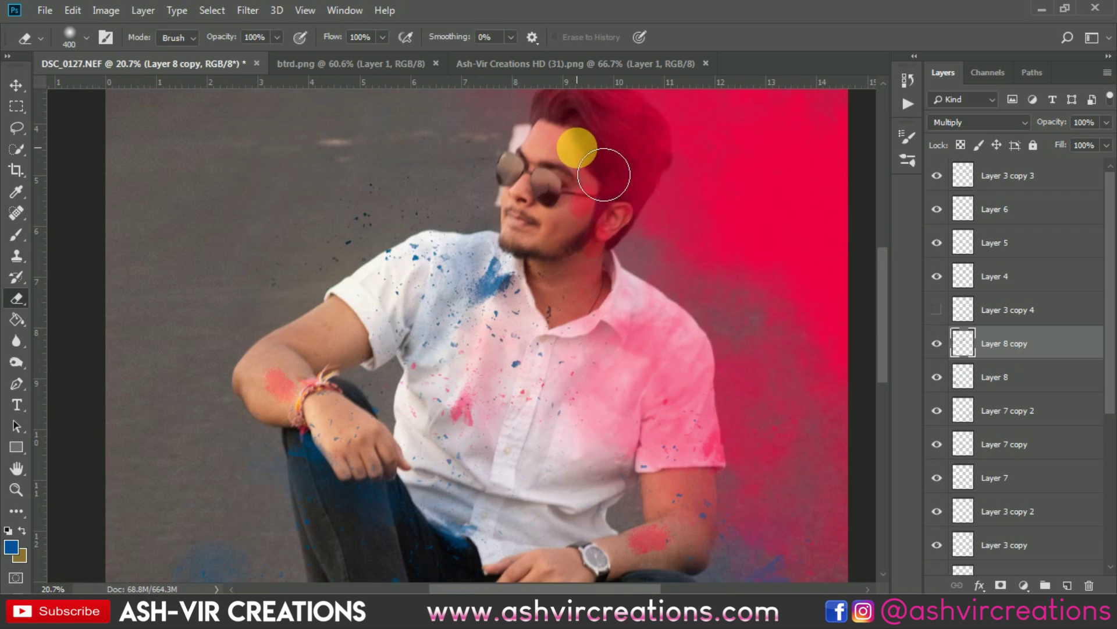
Fill in the pink chest splatter on Layer 4 using the Clone Stamp at size 117
key(v)
scroll(552, 204, down, 4)
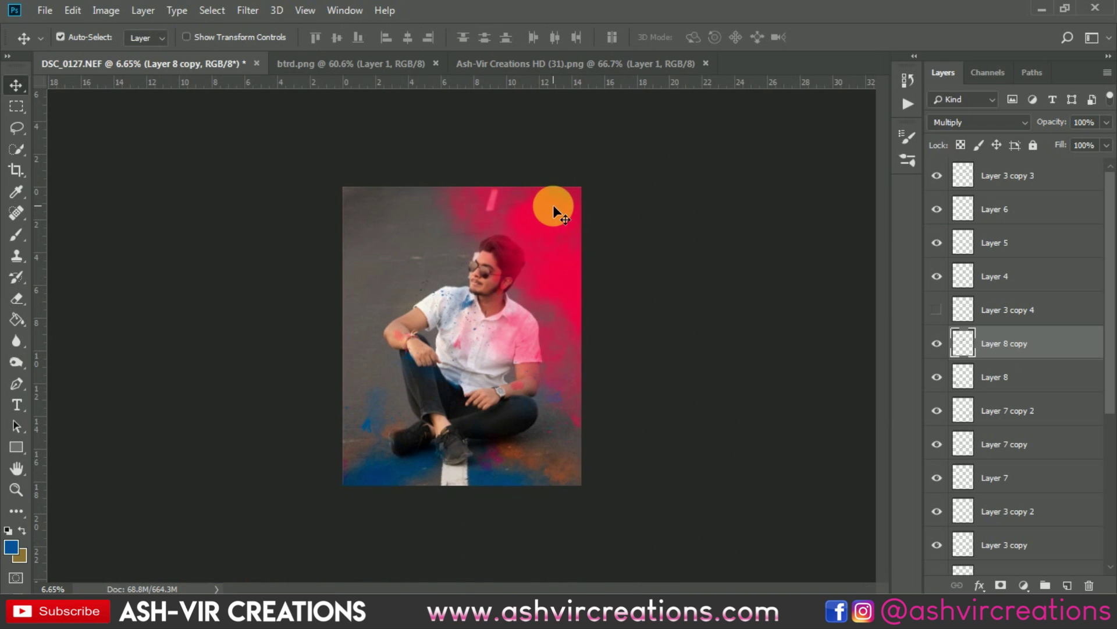
scroll(453, 346, up, 6)
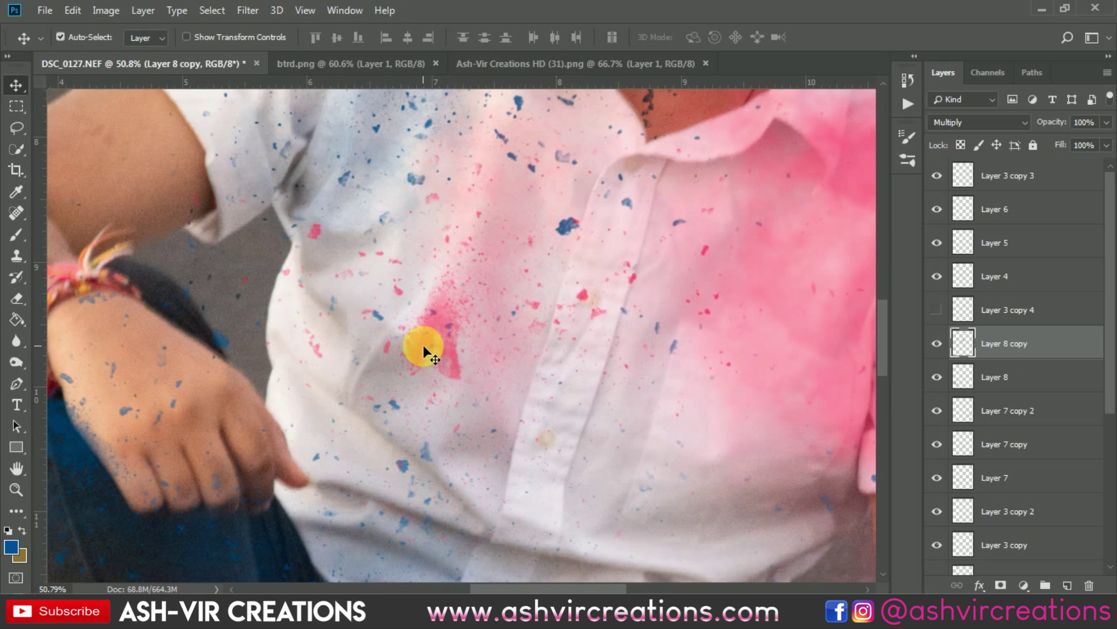
scroll(424, 352, up, 1)
click(423, 351)
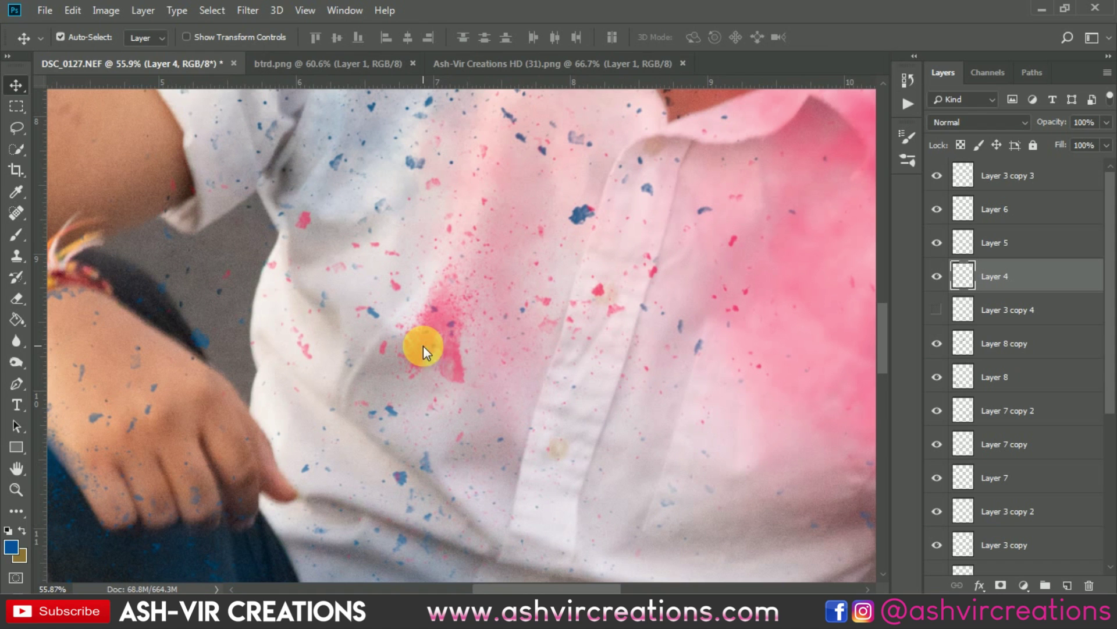
click(937, 276)
click(937, 275)
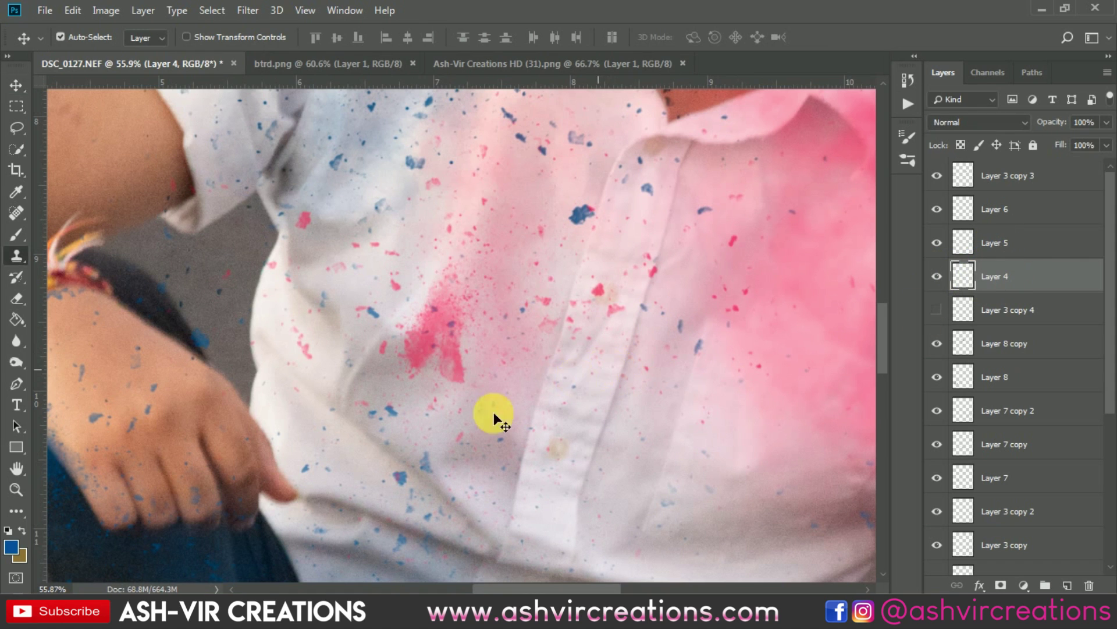
key(s)
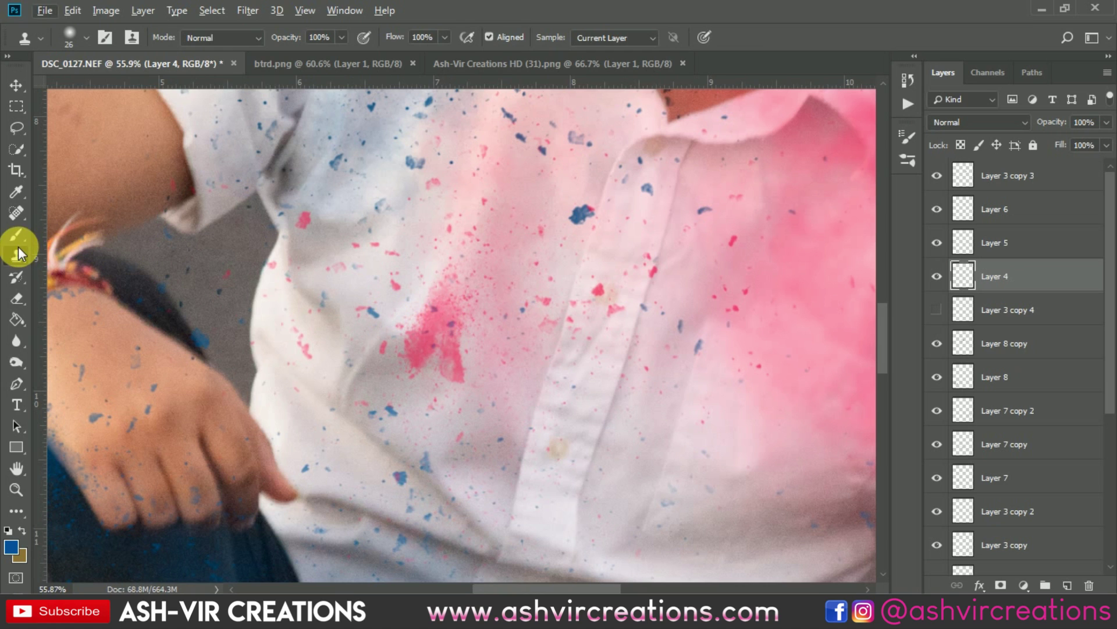
right_click(401, 257)
drag(536, 301, 512, 299)
key(Return)
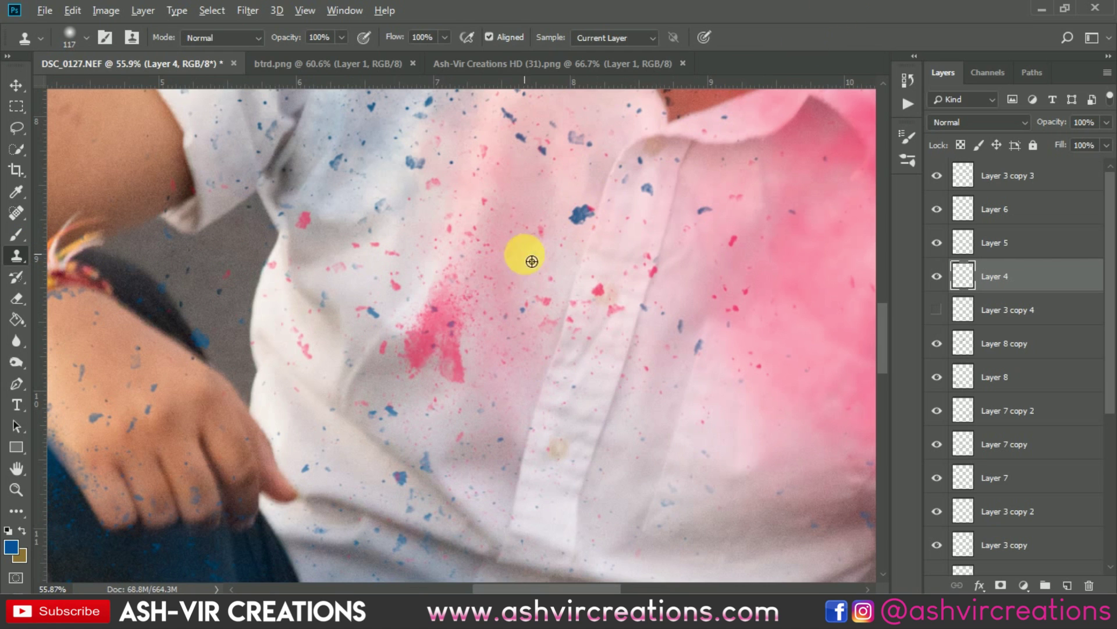
drag(456, 378, 461, 381)
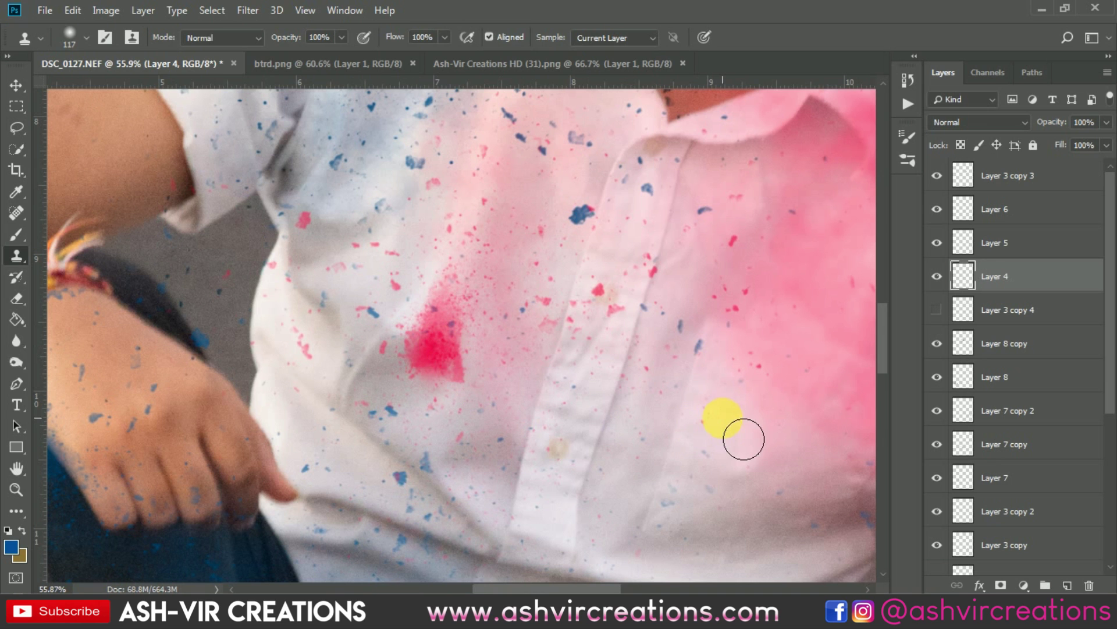
Try a duplicate of the blue shoulder splatter on the upper arm near the sleeve, and hide that copy
key(v)
scroll(477, 353, down, 3)
scroll(478, 348, down, 6)
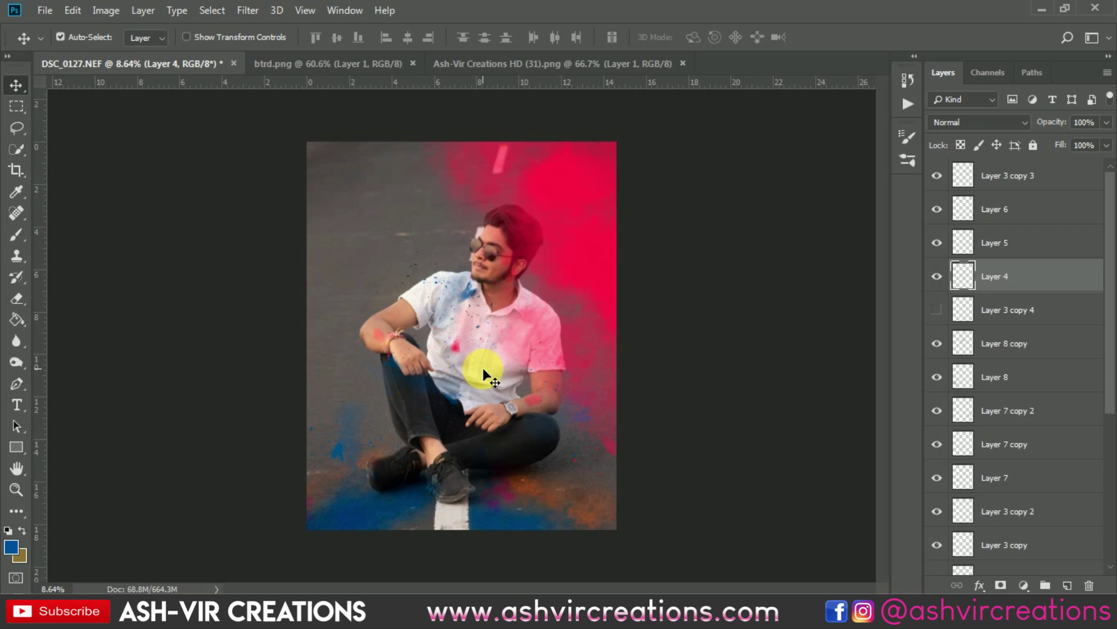
scroll(497, 291, up, 4)
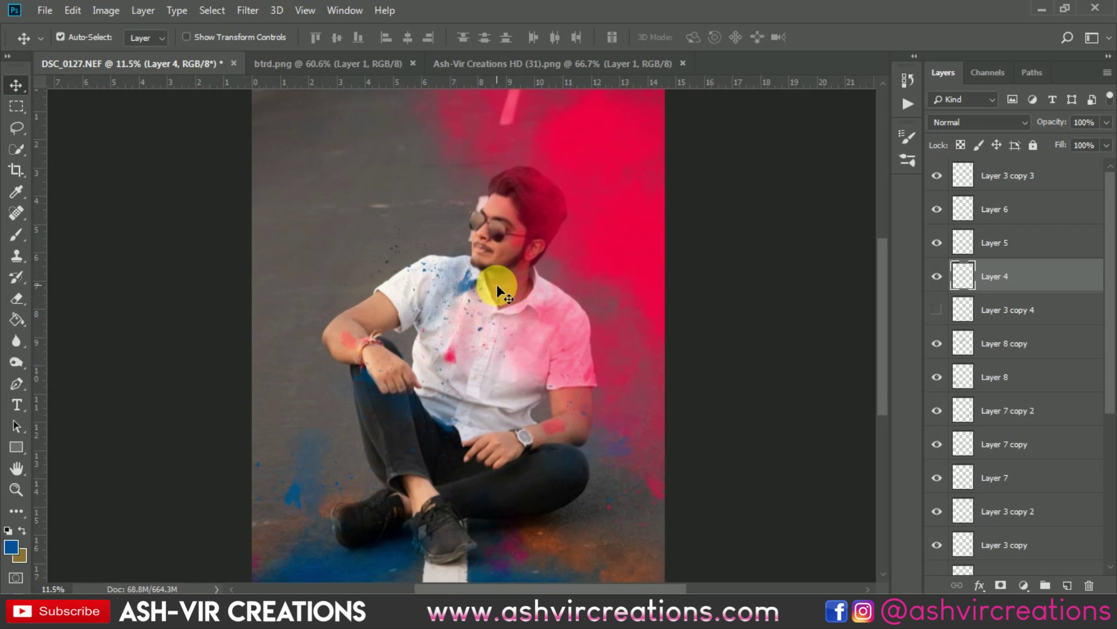
scroll(490, 242, down, 2)
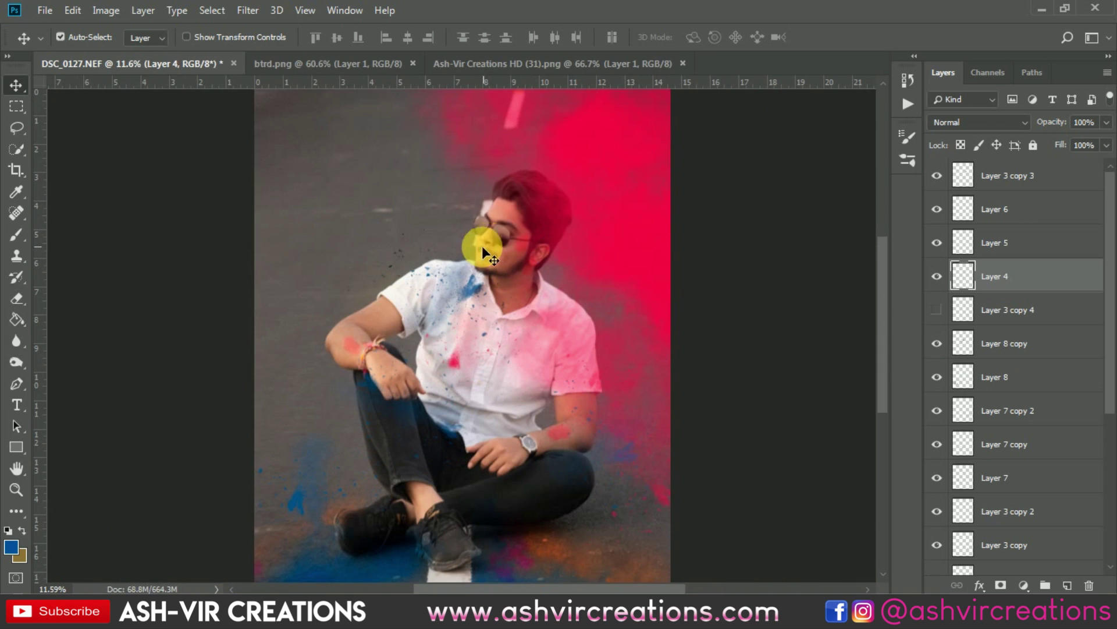
scroll(361, 332, up, 3)
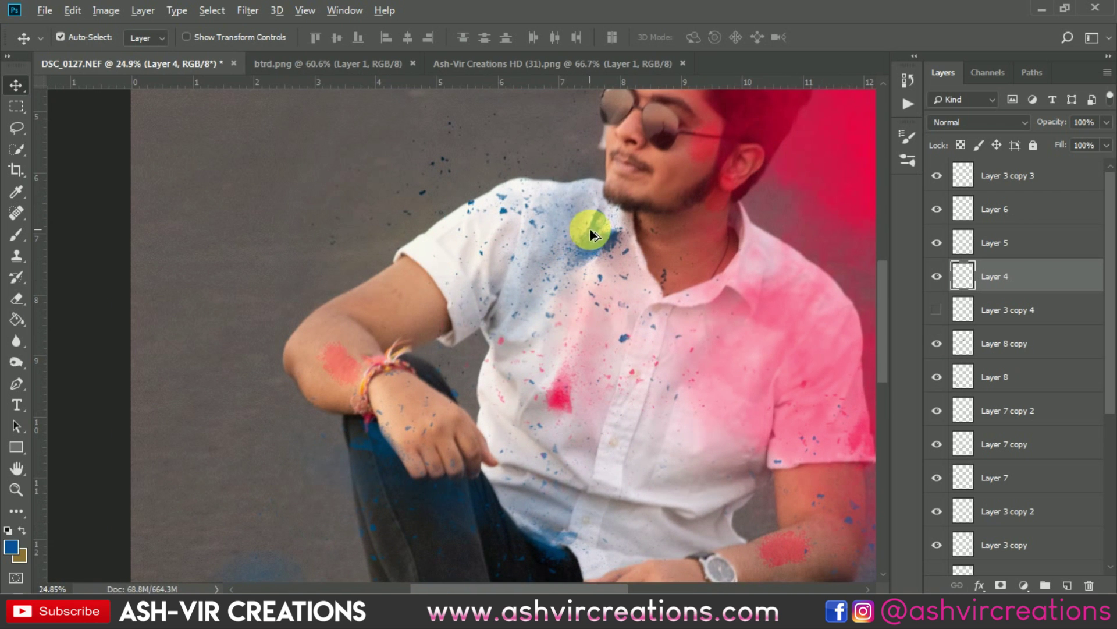
drag(595, 238, 420, 296)
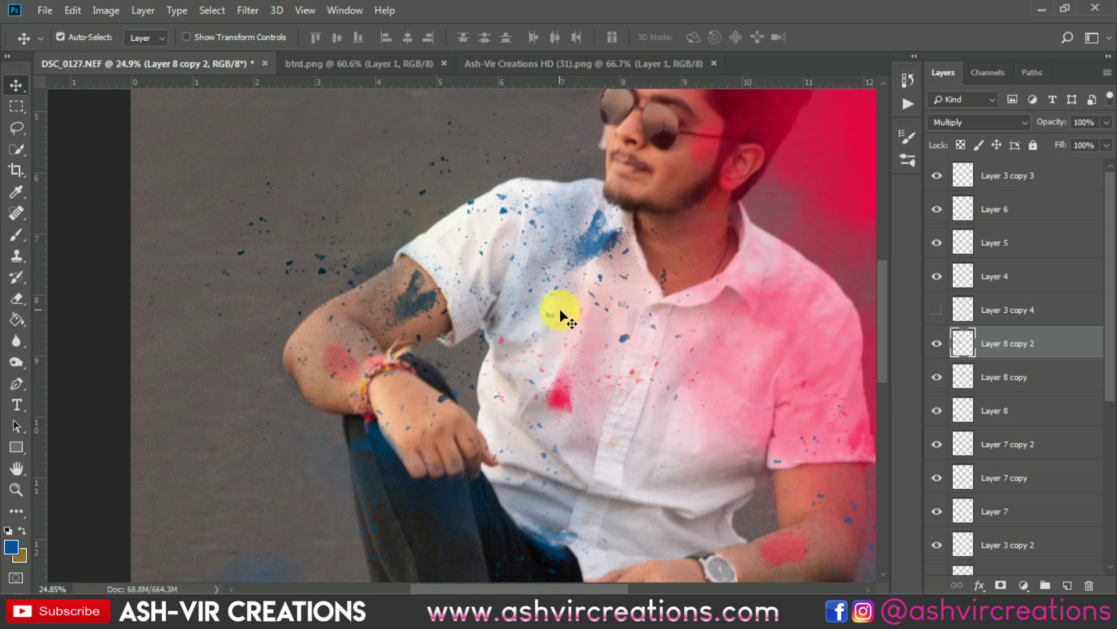
scroll(574, 308, down, 3)
scroll(465, 308, up, 3)
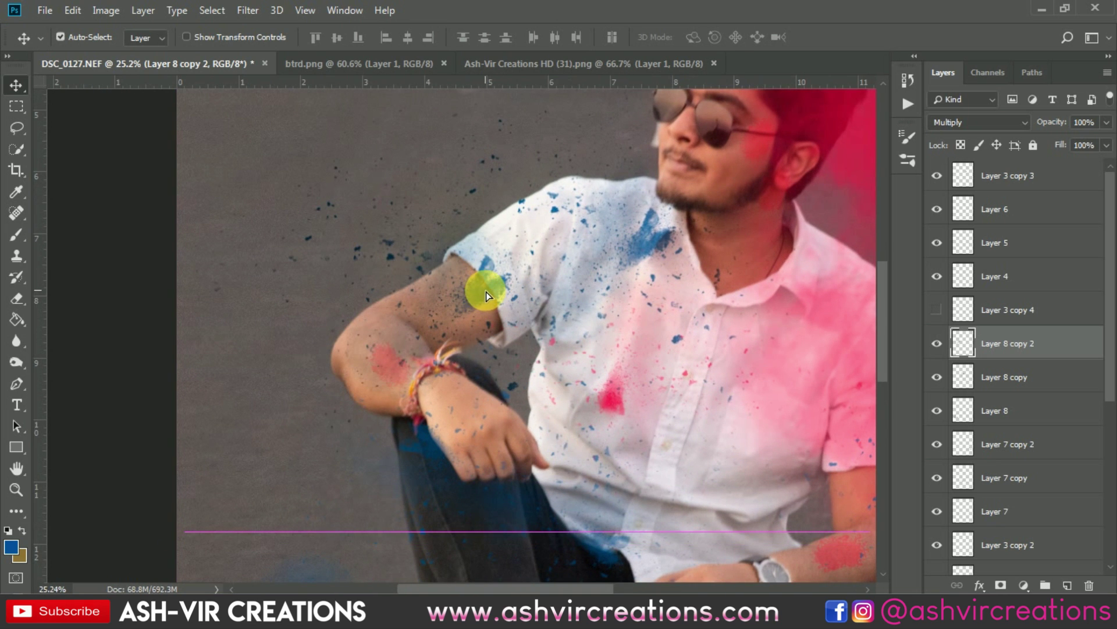
scroll(548, 289, down, 3)
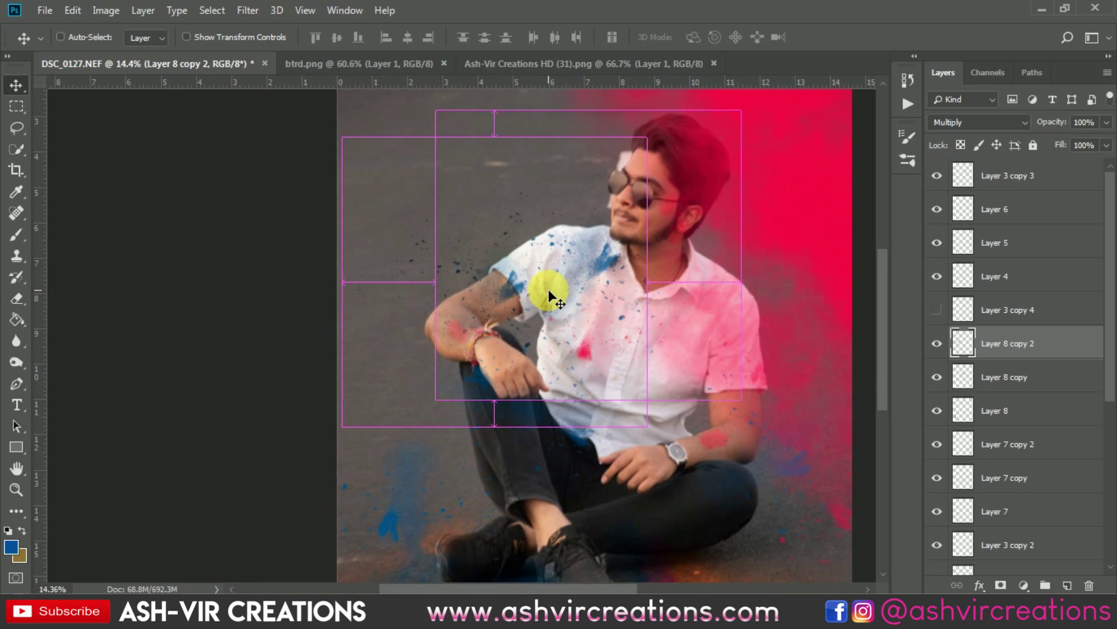
click(937, 344)
Duplicate the blue shoulder splatter and place the copy on the bare ankle above the front shoe
scroll(512, 349, down, 3)
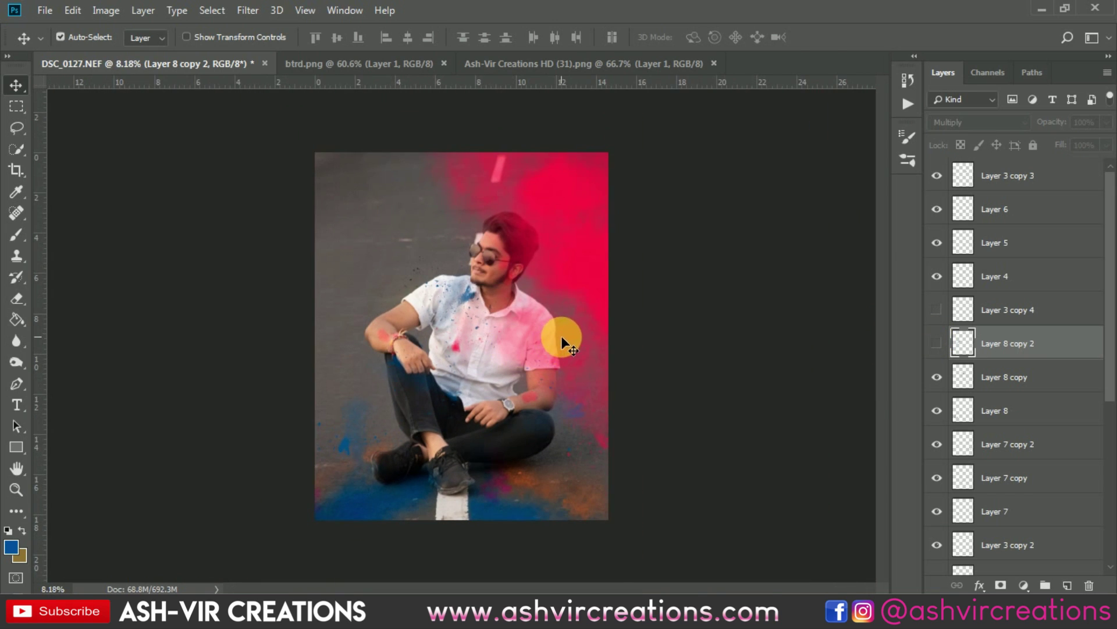
scroll(561, 336, up, 2)
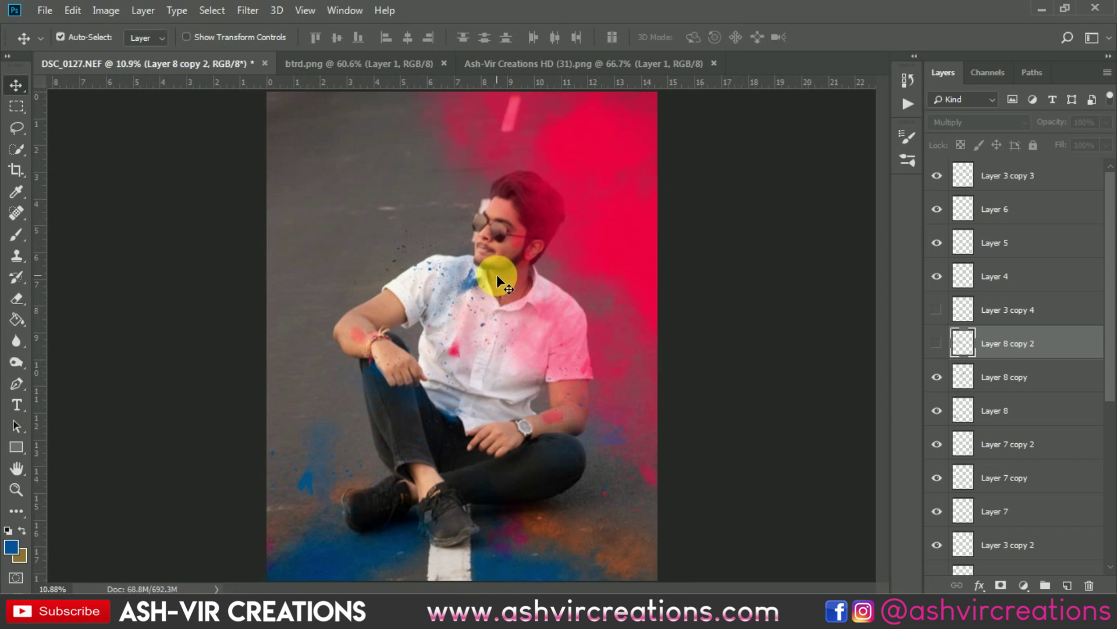
scroll(457, 469, up, 3)
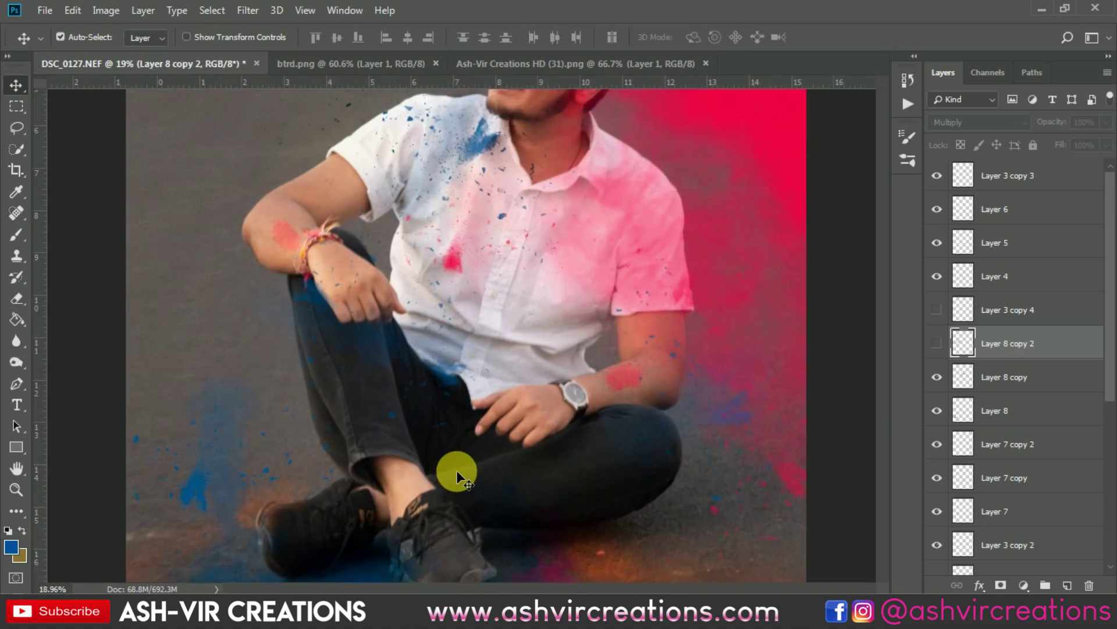
drag(518, 301, 536, 289)
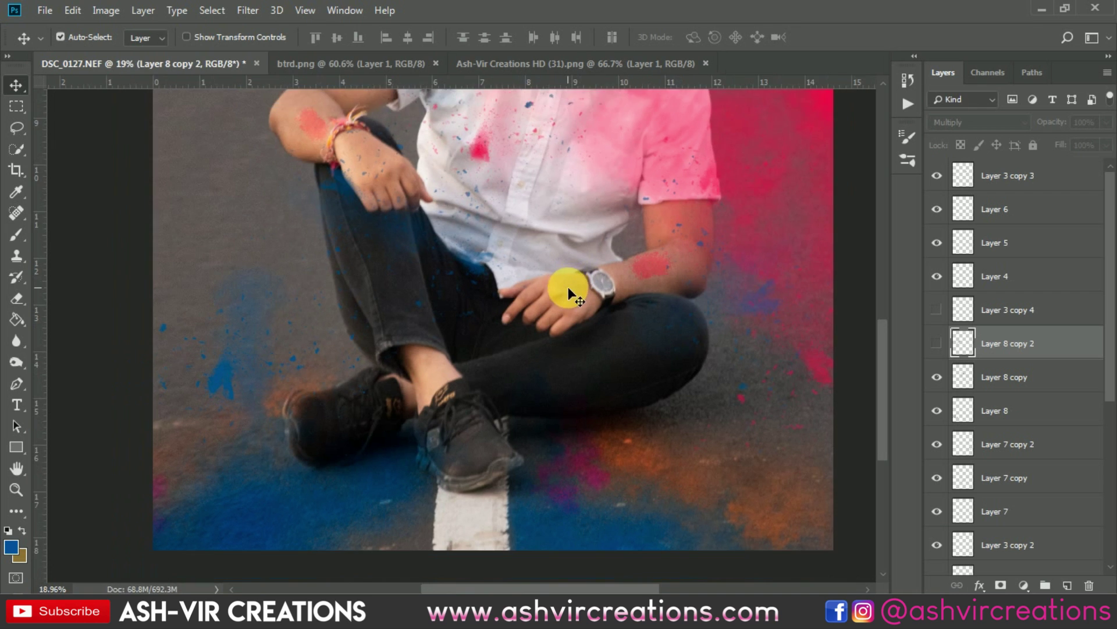
scroll(570, 289, down, 3)
drag(474, 281, 429, 487)
scroll(456, 471, up, 3)
scroll(456, 470, down, 3)
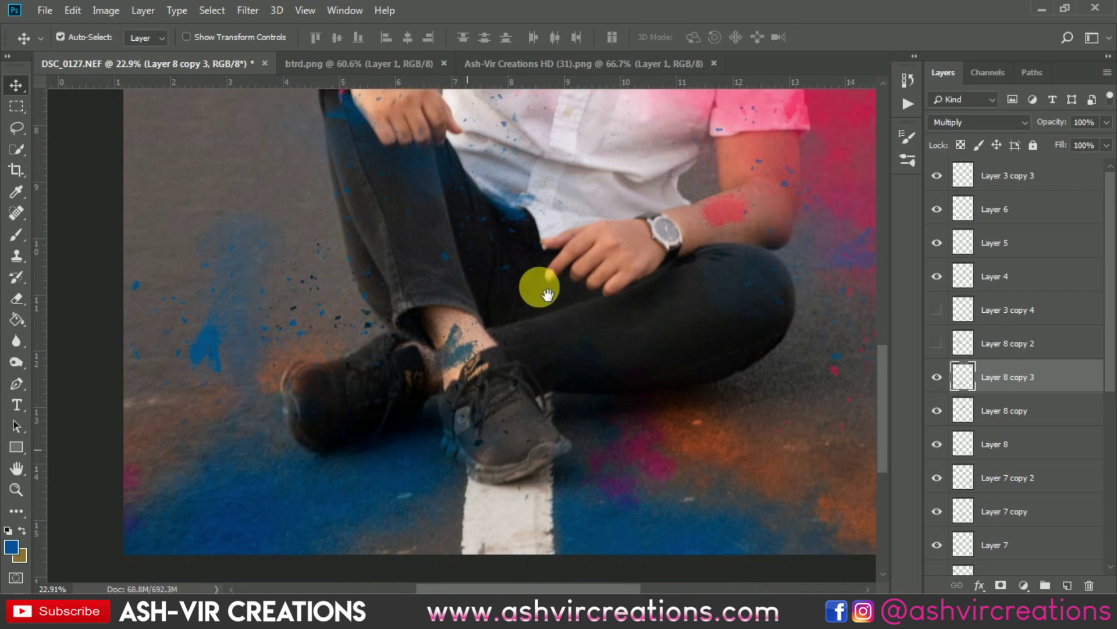
Adjust the blue splatter's placement on the ankle and erase its specks from the road beside the raised leg
mouse_move(483, 326)
mouse_down()
mouse_move(376, 376)
mouse_move(457, 326)
mouse_move(472, 337)
mouse_move(462, 332)
mouse_move(470, 357)
mouse_up()
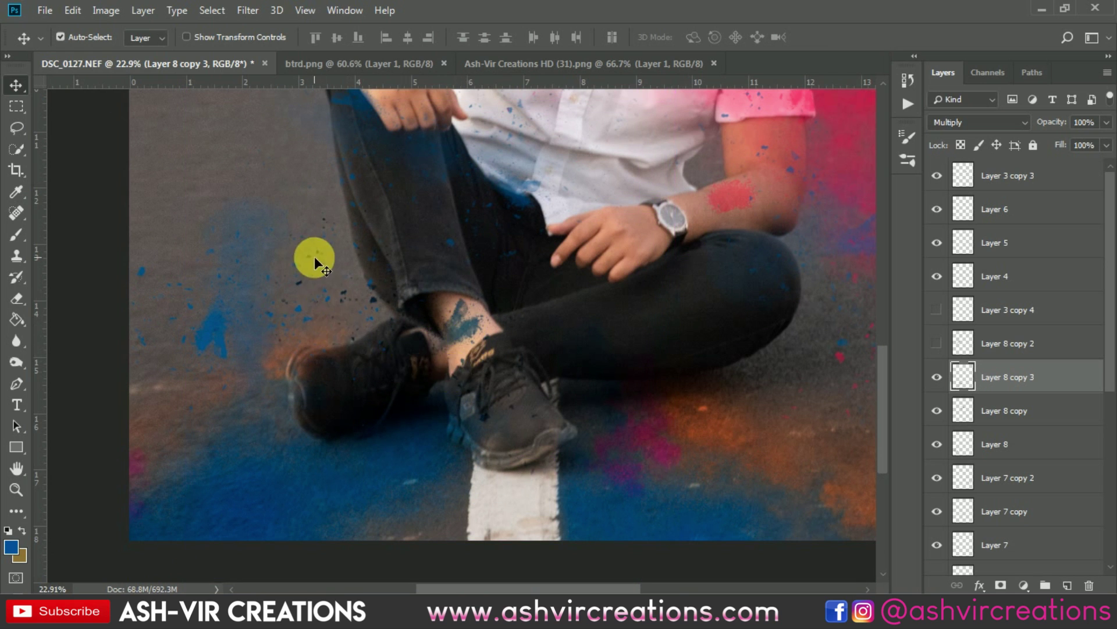
key(e)
mouse_move(349, 256)
mouse_down()
mouse_move(386, 248)
mouse_move(360, 173)
mouse_move(339, 255)
mouse_up()
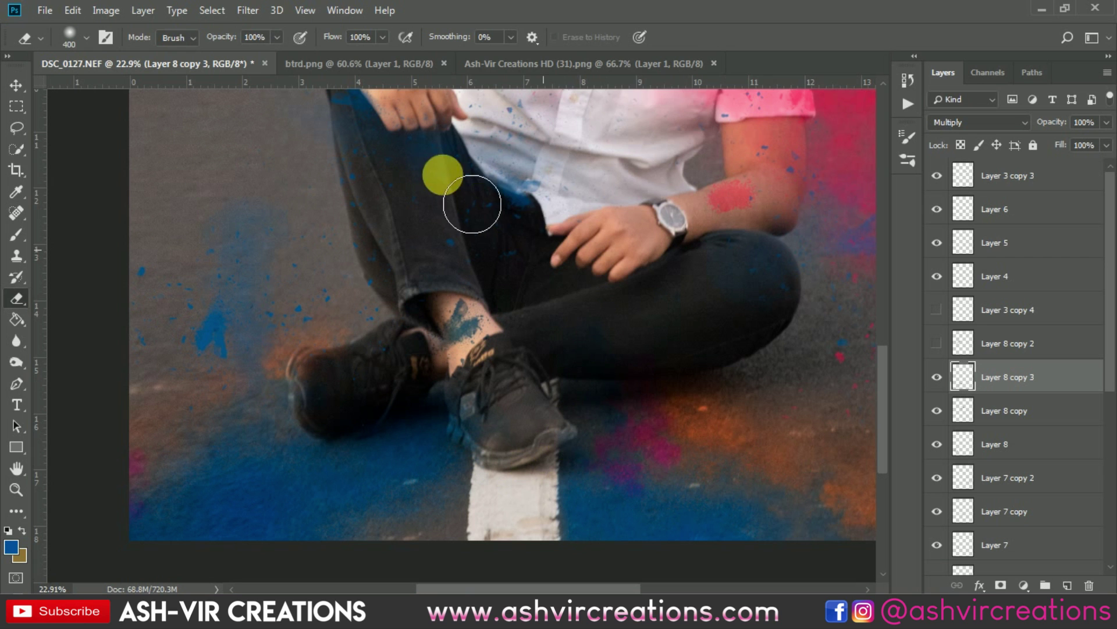
Nudge the blue splatter on Layer 8 copy 3 slightly across the bare ankle toward the crossed leg
scroll(393, 420, up, 5)
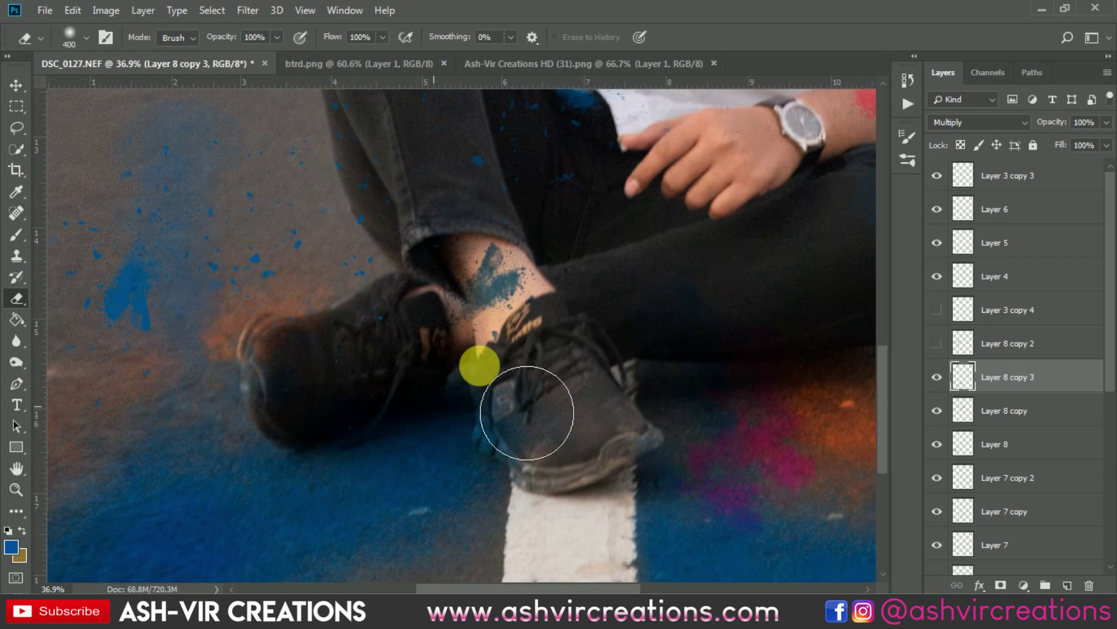
key(v)
mouse_move(495, 280)
mouse_down()
mouse_move(515, 277)
mouse_move(505, 278)
mouse_up()
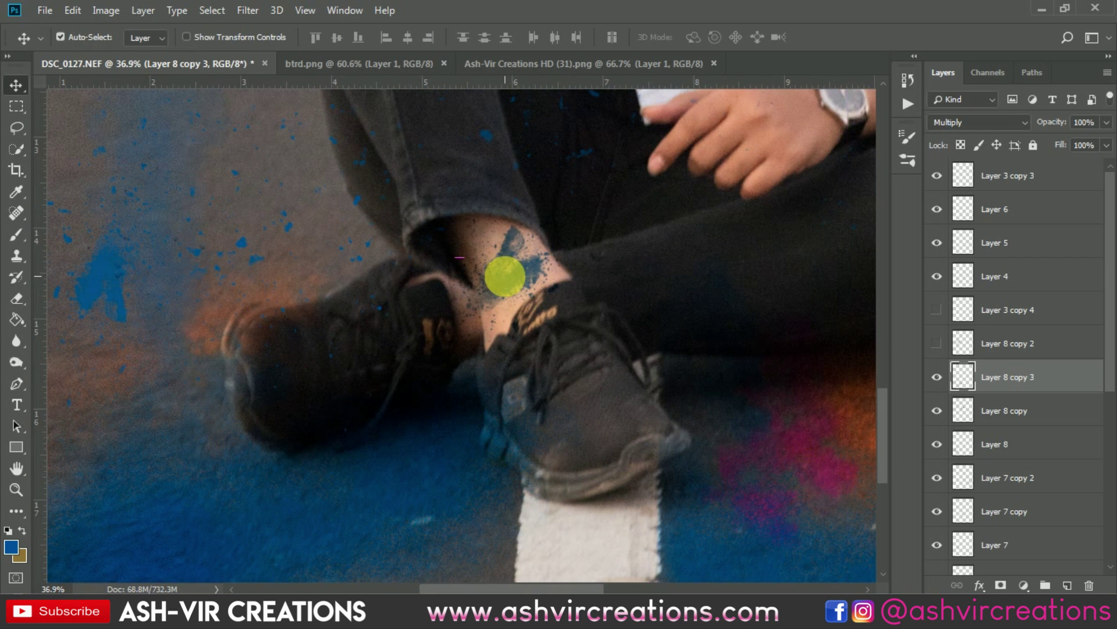
key(e)
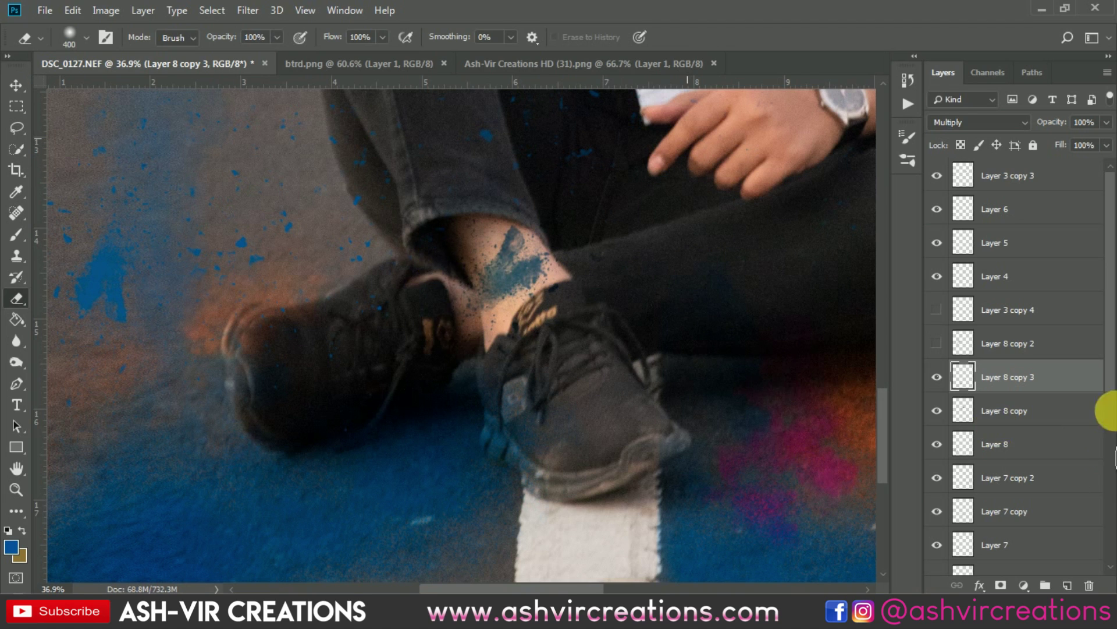
Examine the whole portrait with all its powder and splatter effects
key(v)
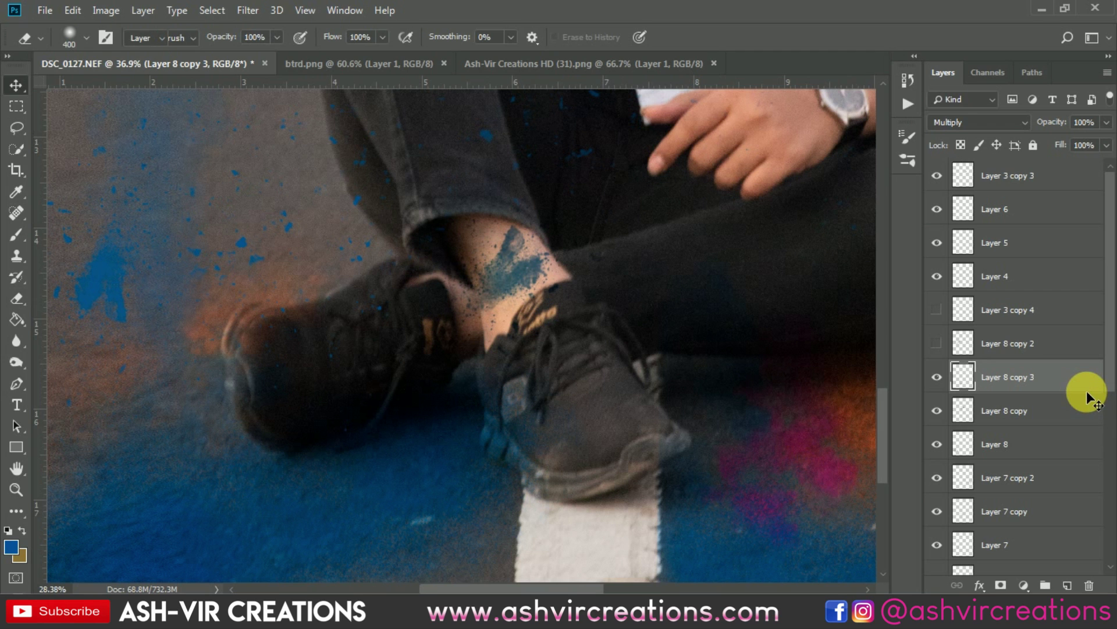
click(1028, 413)
key(ctrl+minus)
key(ctrl+minus)
key(ctrl+minus)
key(v)
key(ctrl+plus)
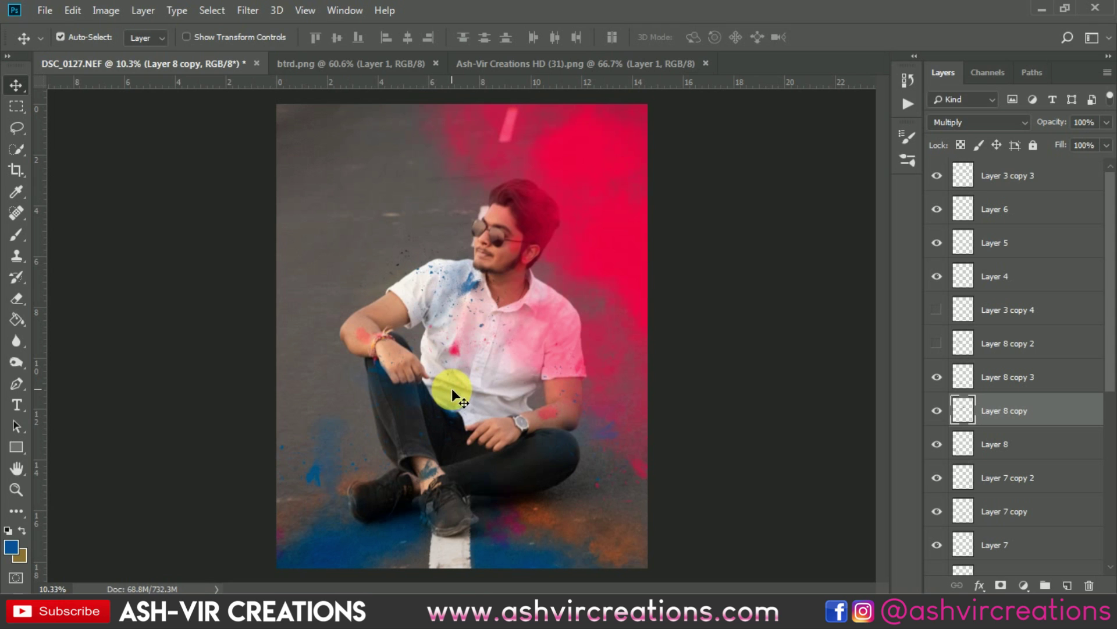
scroll(451, 389, up, 1)
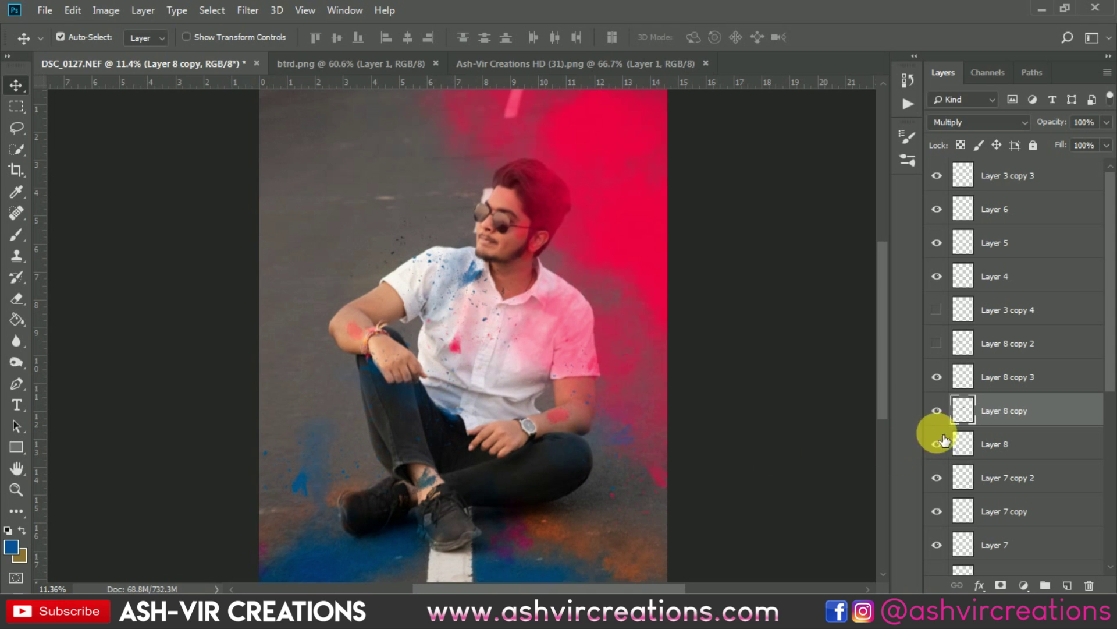
Merge all layers from Layer 0 copy up to Layer 3 copy 3 into one, keeping Layer 0 separate
scroll(1033, 518, down, 5)
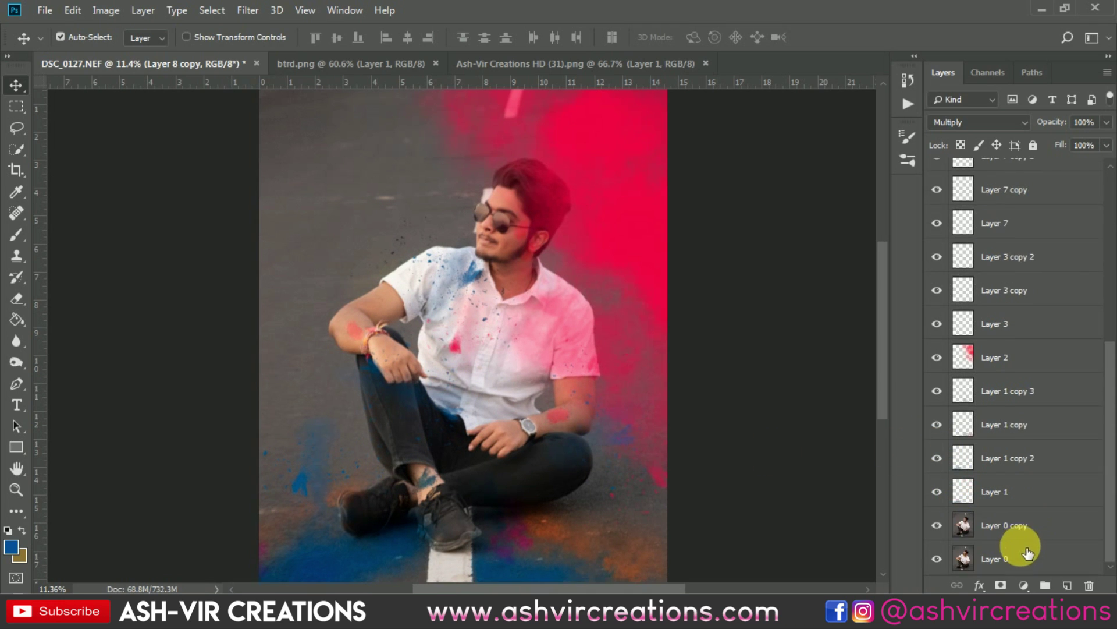
click(1016, 525)
scroll(1016, 518, up, 5)
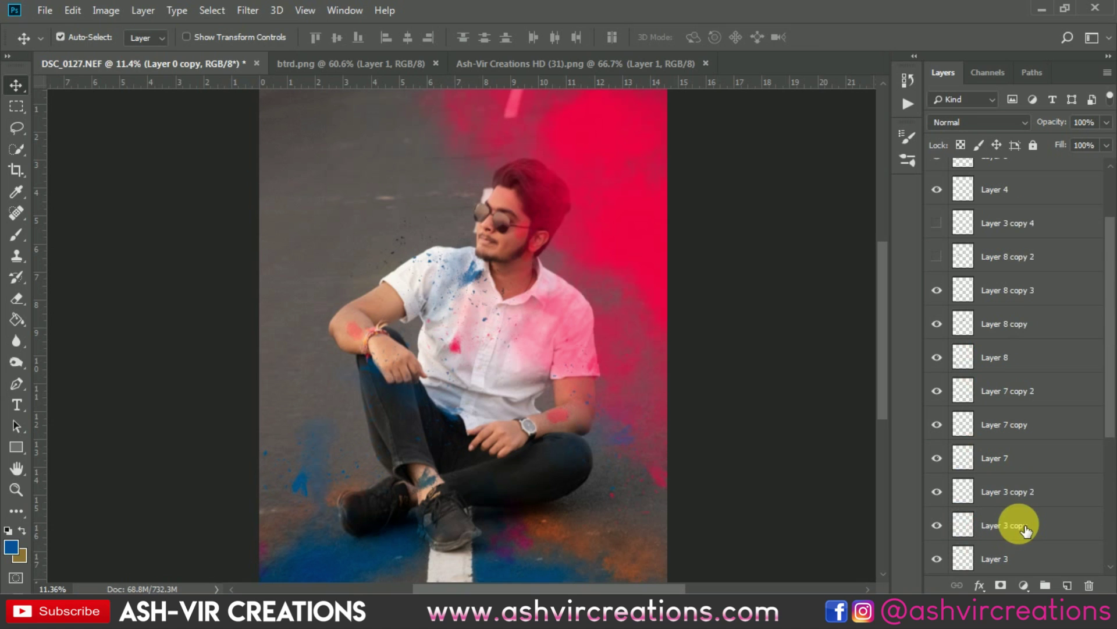
shift+click(1028, 176)
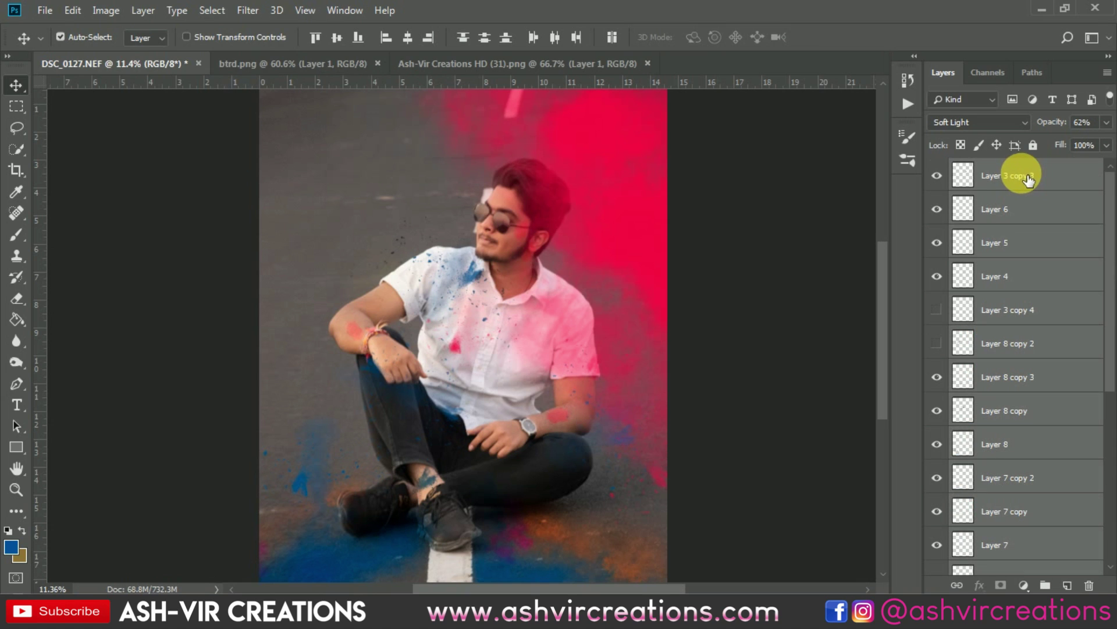
right_click(1000, 175)
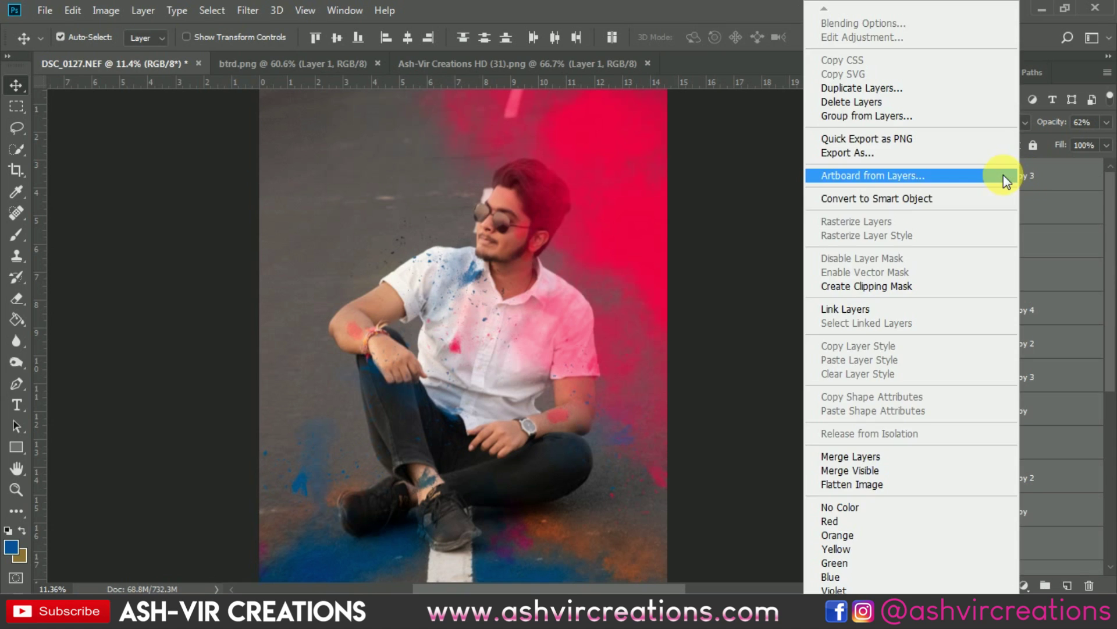
click(850, 456)
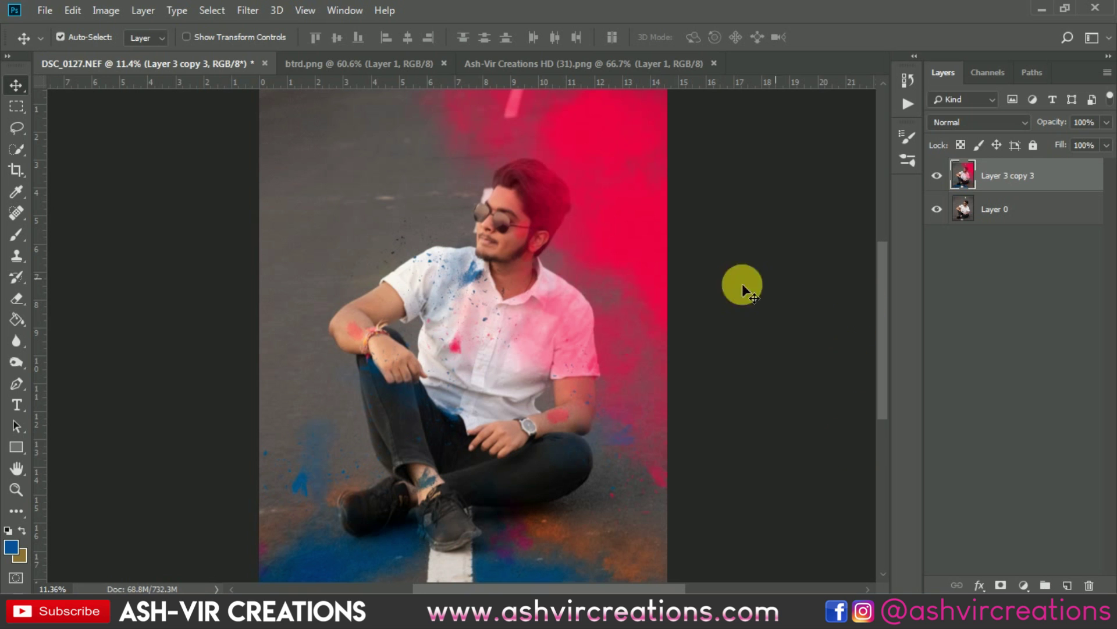
Crop the document to its current canvas bounds, deleting the powder pixels that extend beyond the photo
click(20, 163)
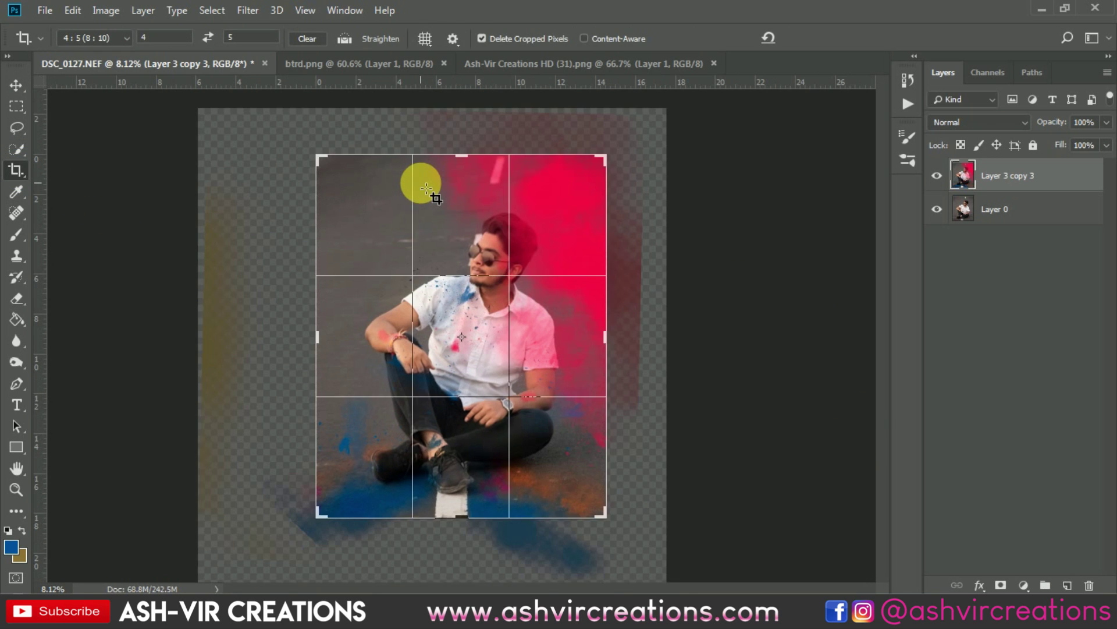
key(Return)
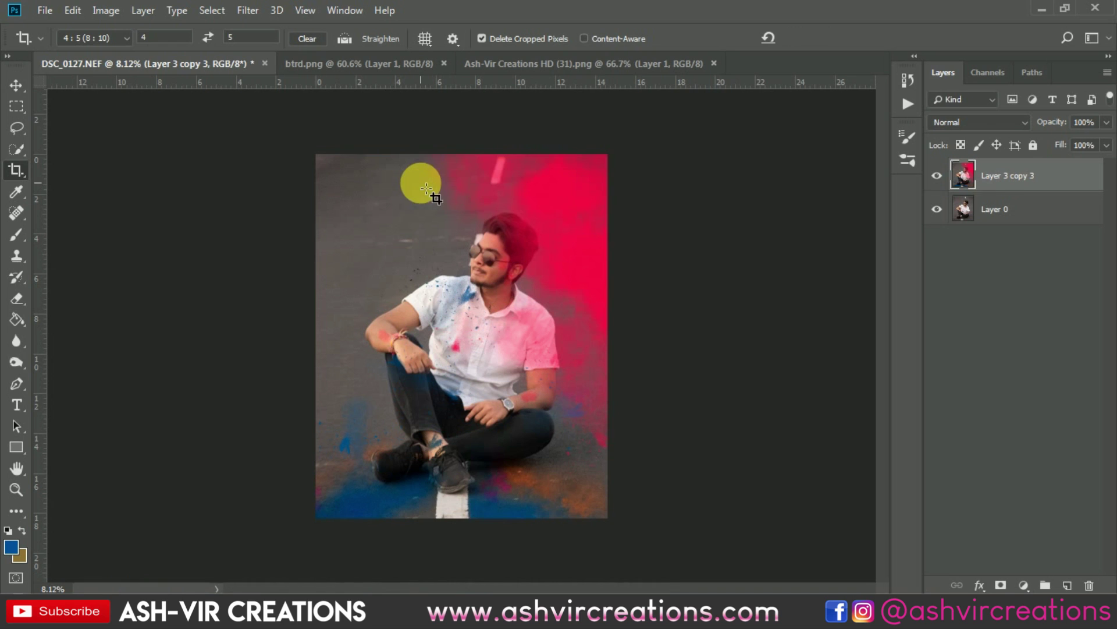
click(16, 85)
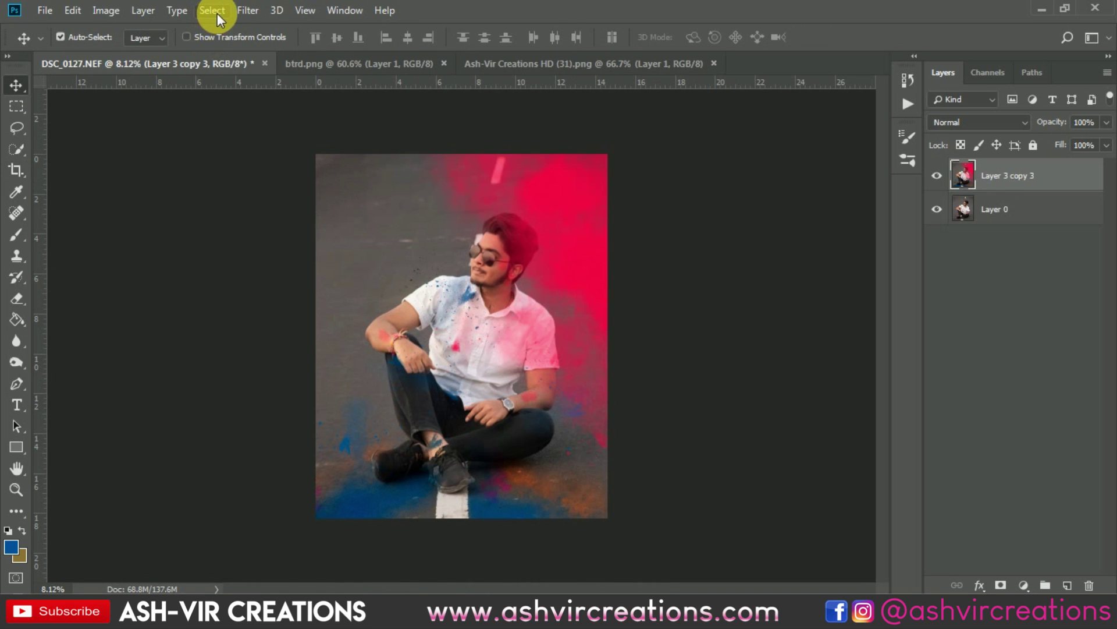
In the Camera Raw Filter, set Exposure -0.05, Contrast +25, Highlights -15, Shadows +36, Whites -23 and Blacks -1
click(239, 12)
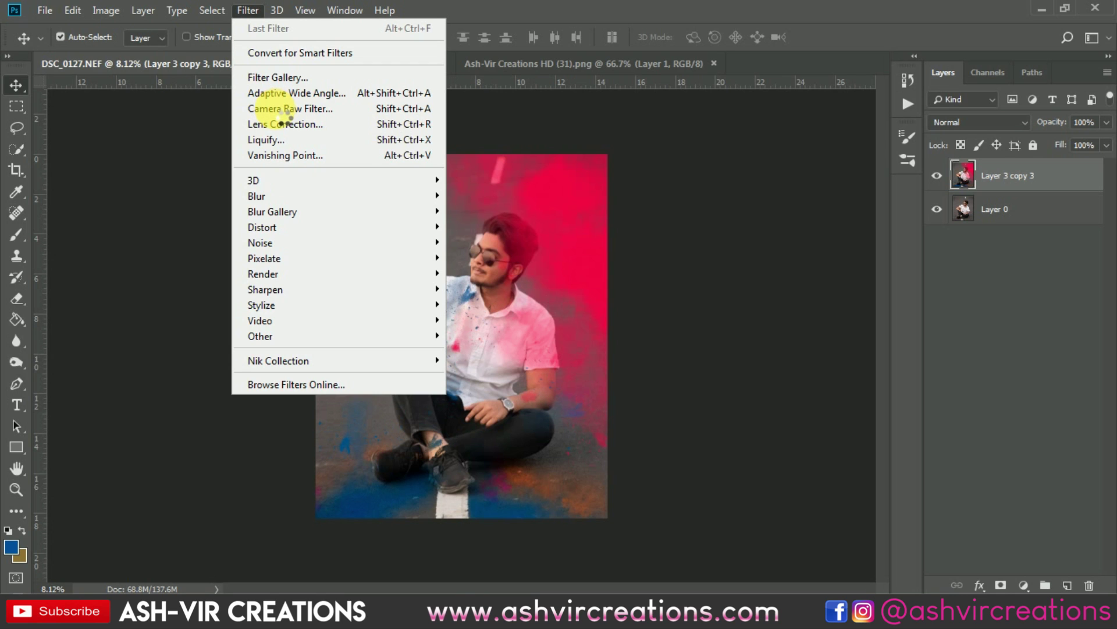
click(280, 111)
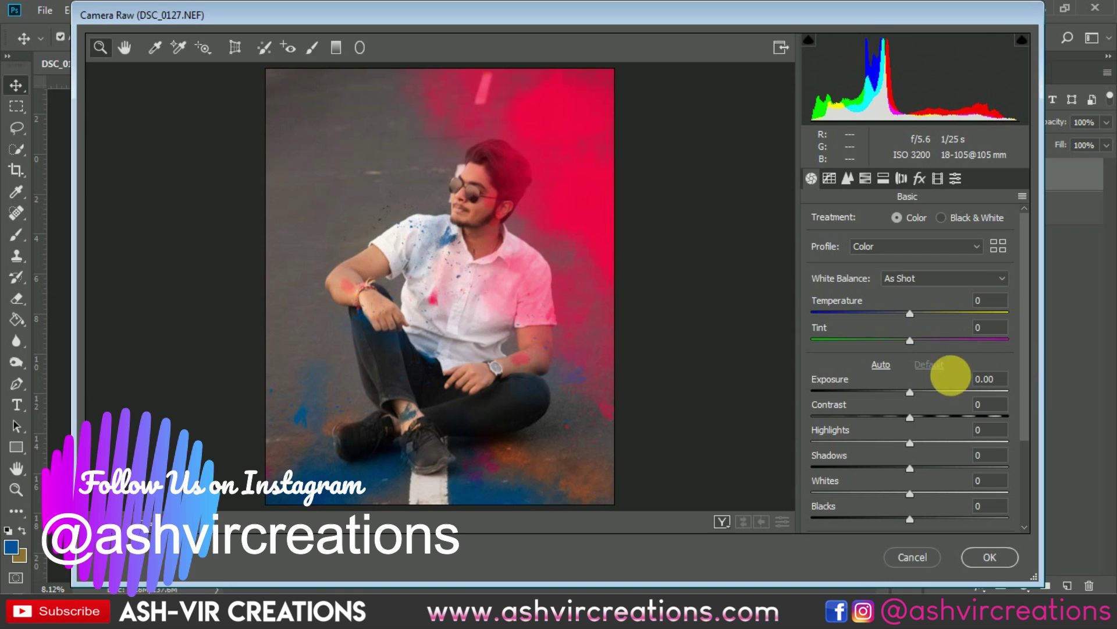
drag(910, 393, 895, 461)
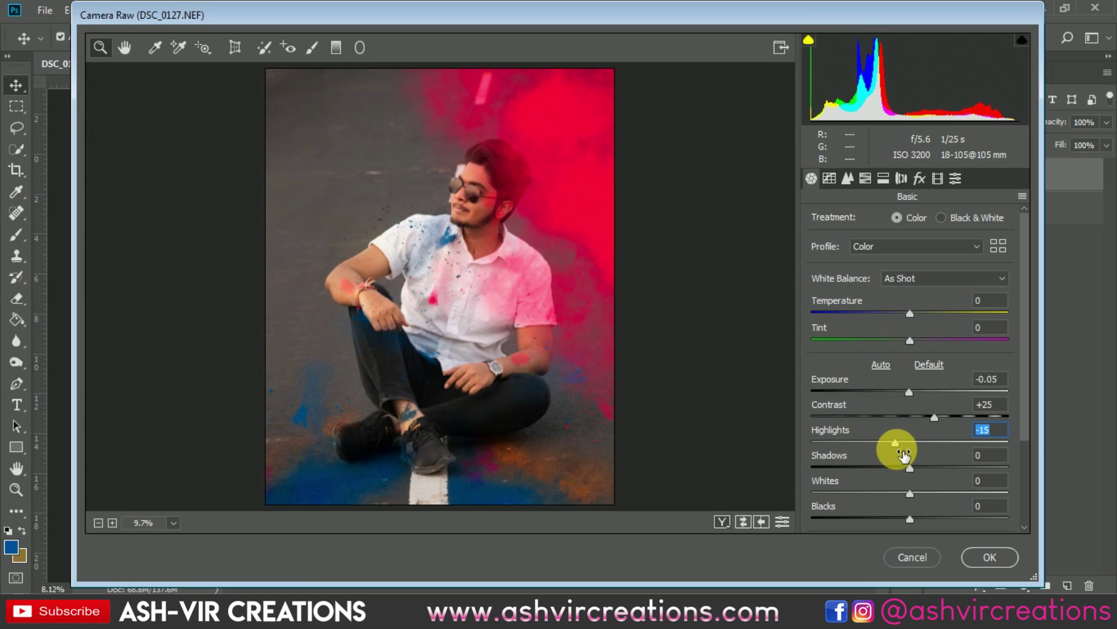
drag(911, 468, 909, 531)
Set Clarity to +16, Vibrance to +12 and Saturation to -7 in the basic adjustments
drag(1022, 437, 1021, 524)
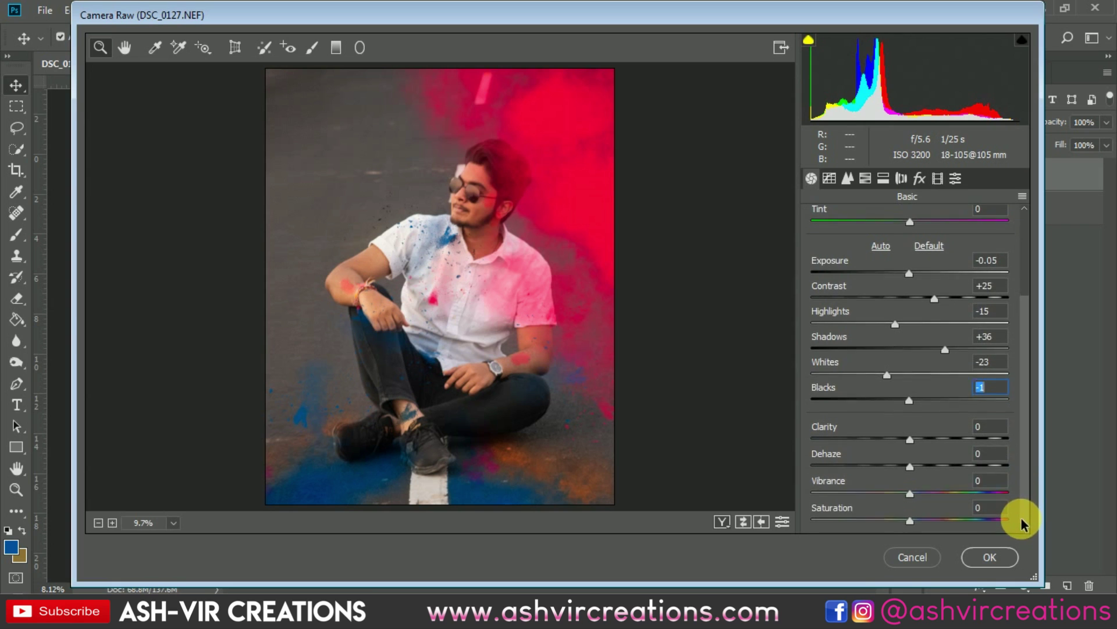
drag(911, 439, 919, 442)
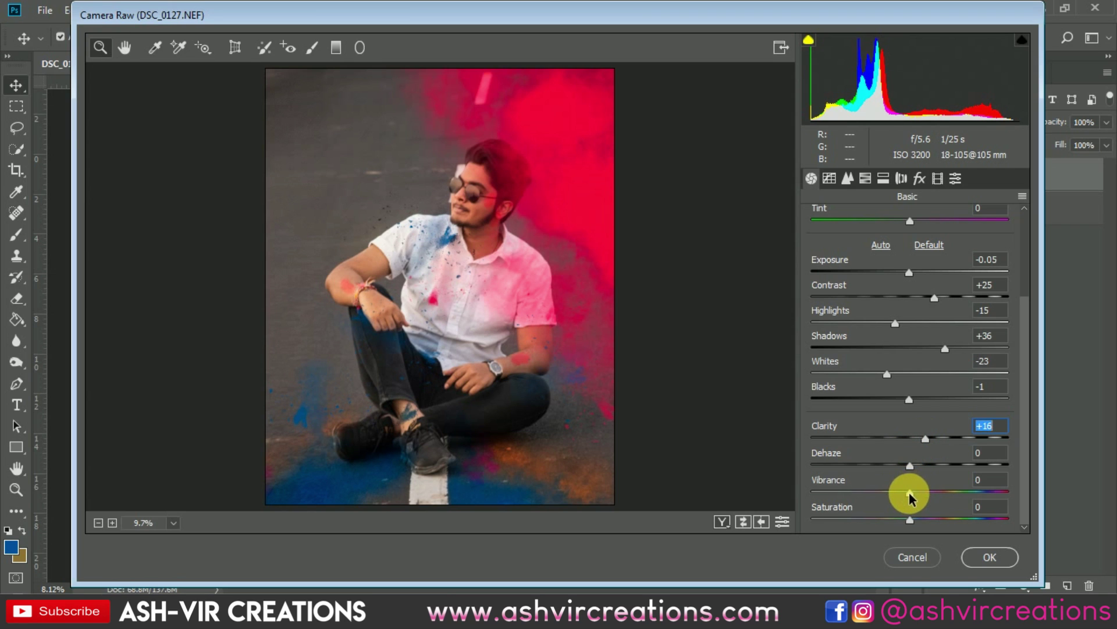
drag(910, 495, 900, 524)
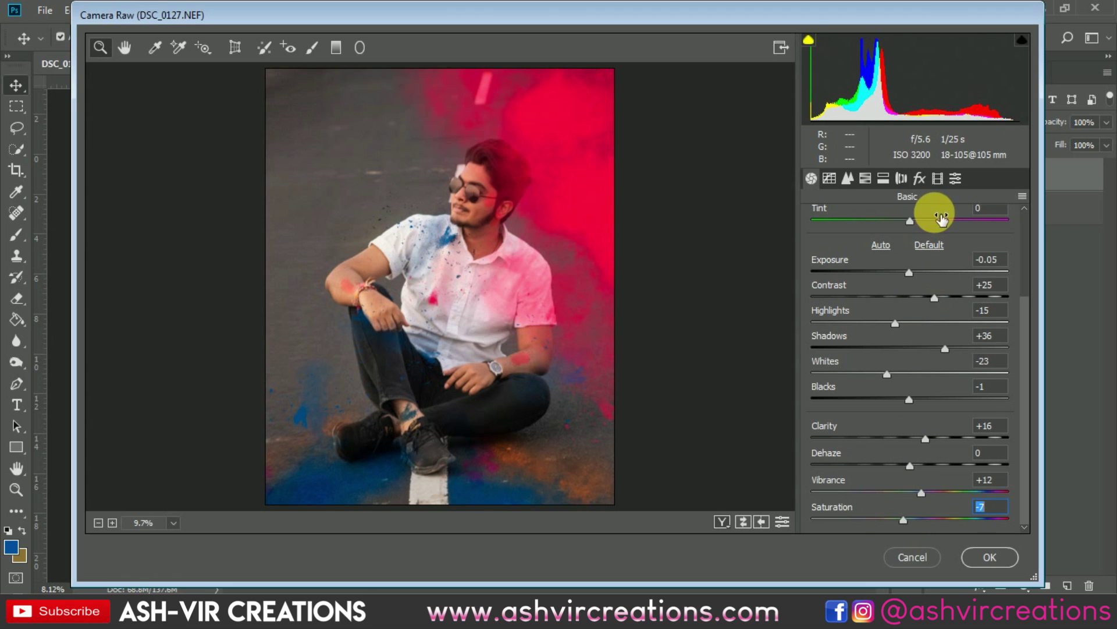
Calibrate the colors with Blue Primary Hue -18 and Saturation +1, and Red Primary Hue +2 and Saturation -5
click(954, 178)
click(939, 177)
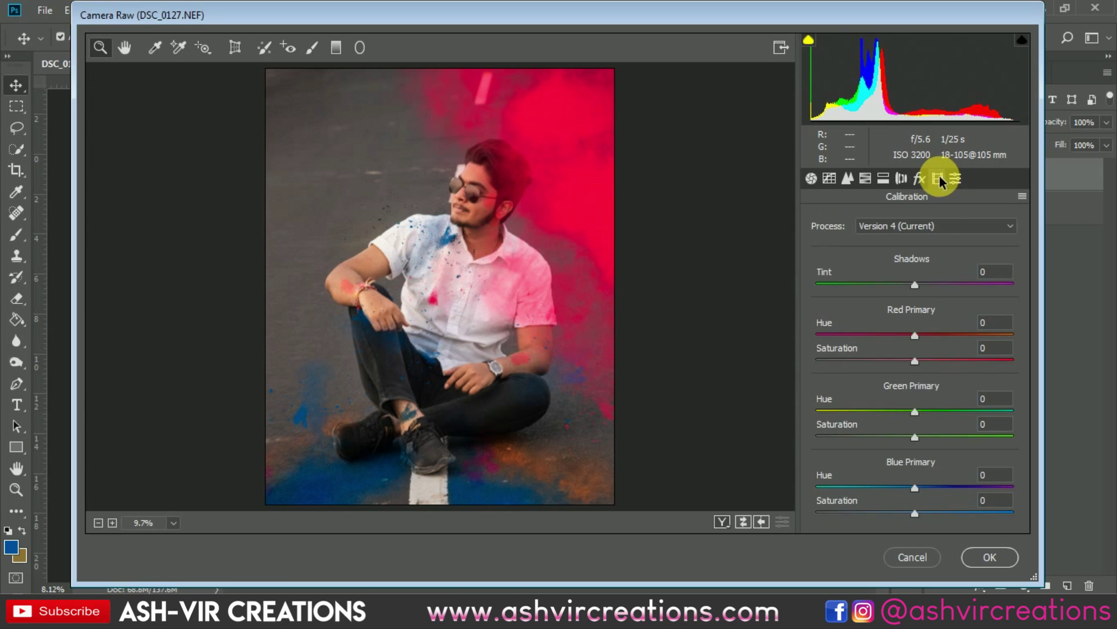
drag(914, 489, 892, 500)
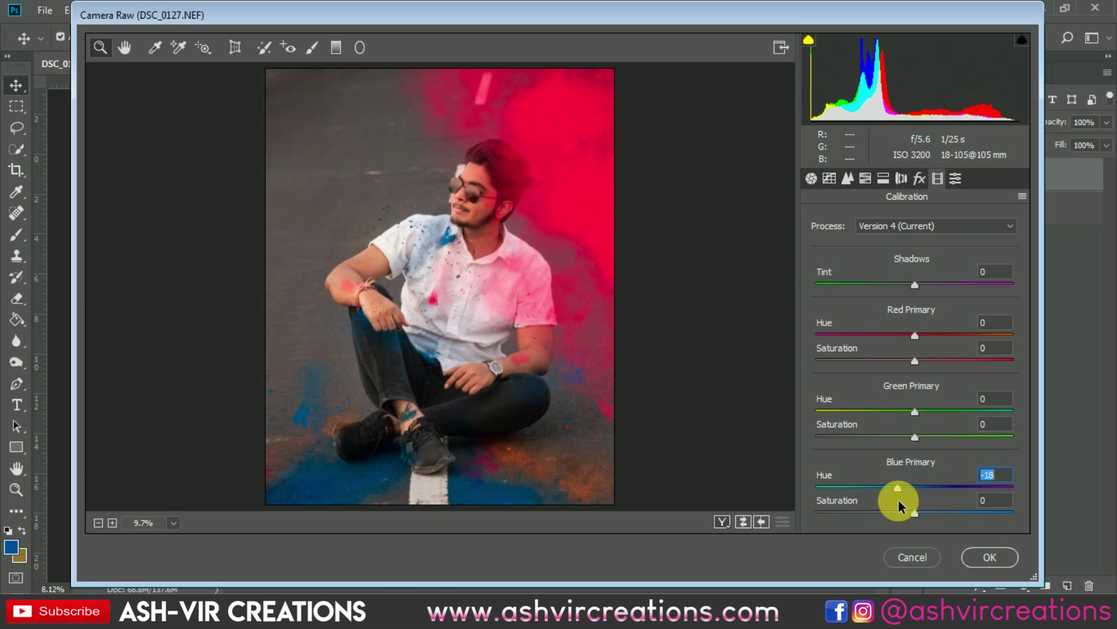
mouse_move(918, 514)
mouse_down()
mouse_move(931, 514)
mouse_move(865, 516)
mouse_move(920, 514)
mouse_move(912, 520)
mouse_up()
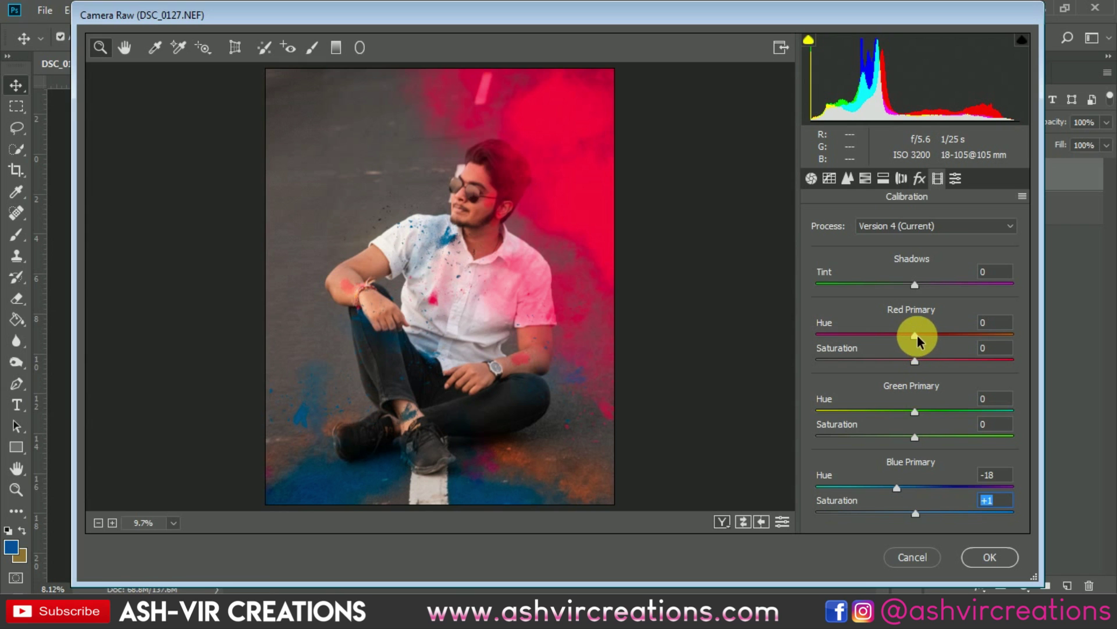
mouse_move(913, 340)
mouse_down()
mouse_move(900, 337)
mouse_move(921, 348)
mouse_up()
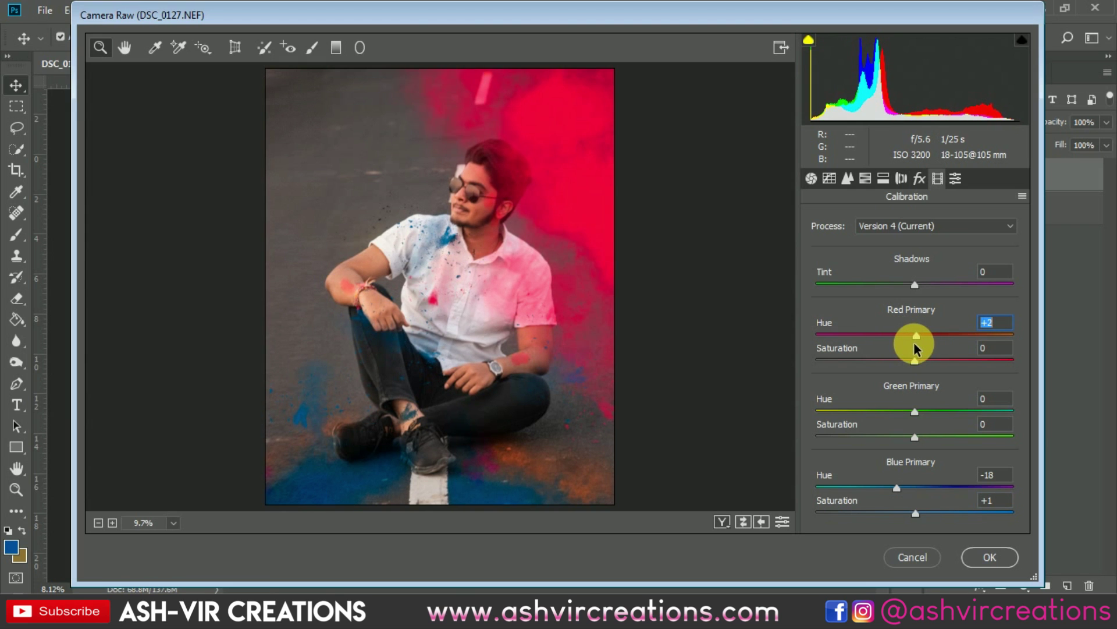
mouse_move(926, 367)
mouse_down()
mouse_move(943, 364)
mouse_move(895, 370)
mouse_move(912, 372)
mouse_up()
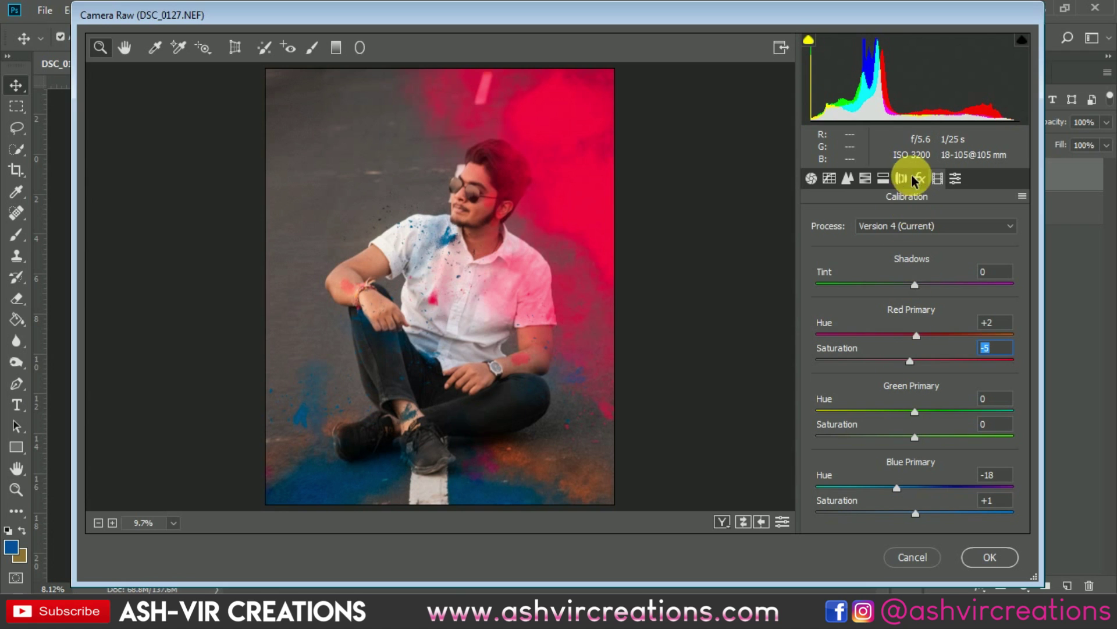
Add a shadow-range point to the RGB tone curve at input 64, output 63
click(866, 179)
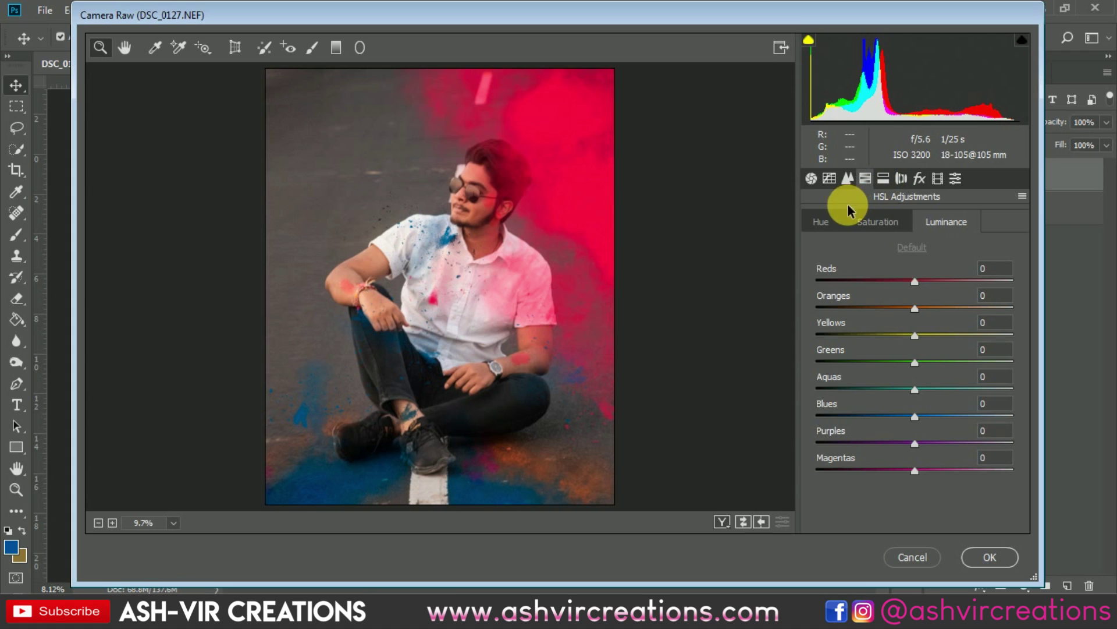
click(846, 216)
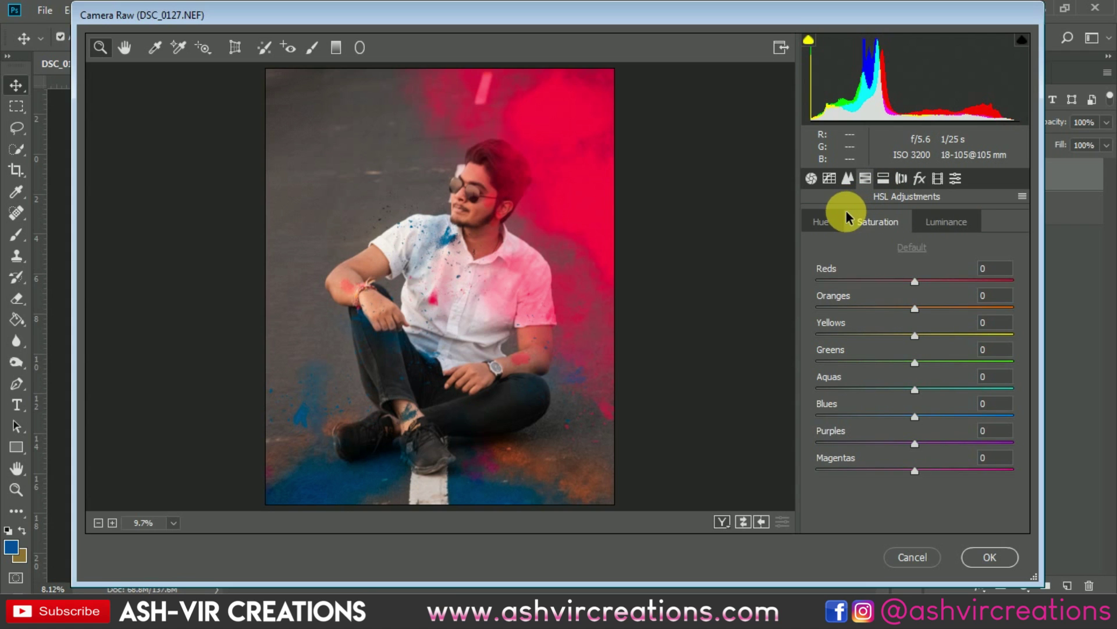
click(848, 179)
click(832, 179)
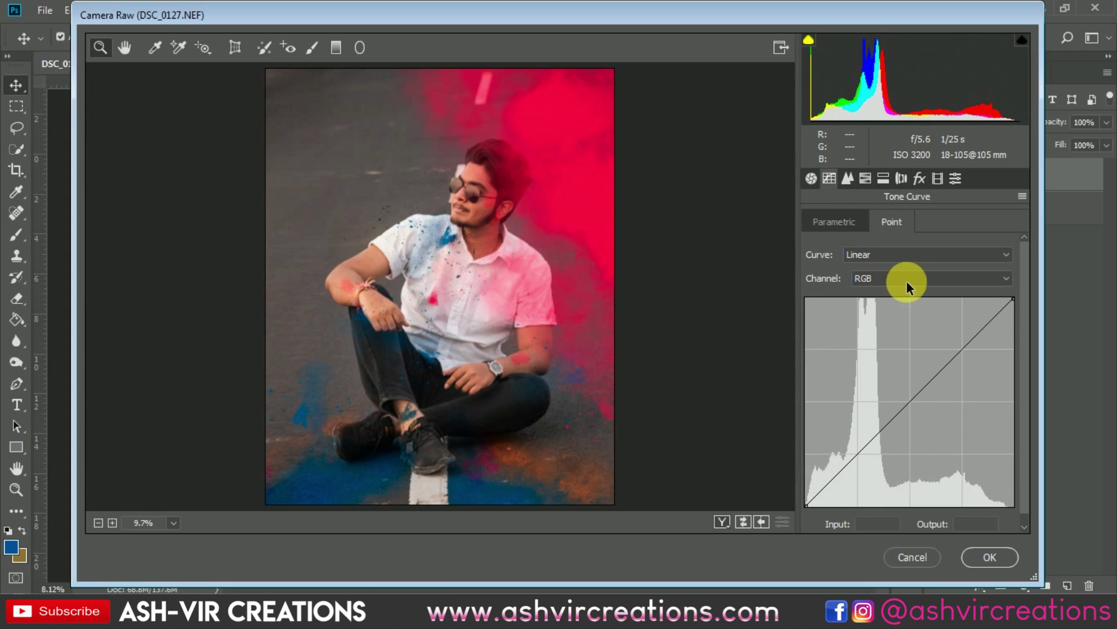
click(858, 454)
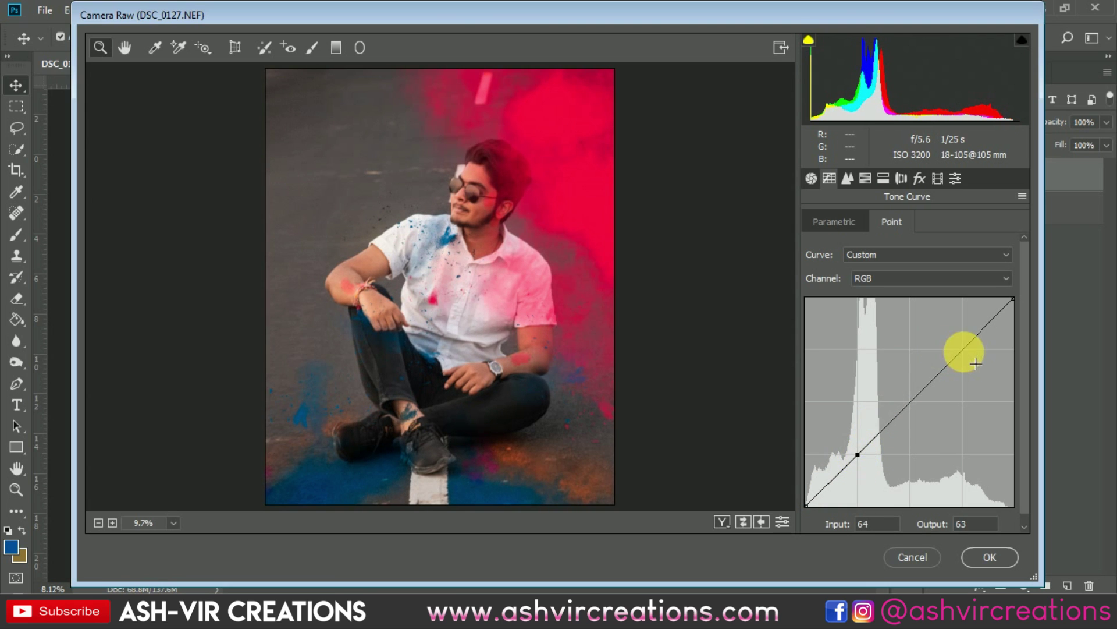
Apply a Highlight Priority post-crop vignette with Amount -11, Midpoint 38, Roundness -12 and Feather 52
click(919, 178)
drag(911, 393, 918, 479)
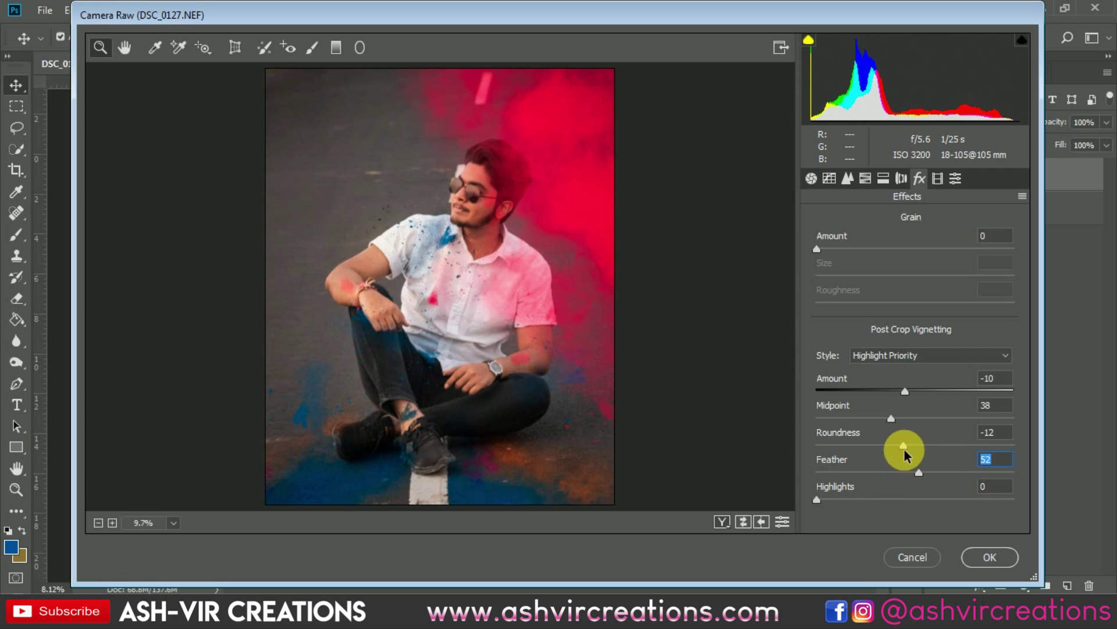
mouse_move(910, 395)
mouse_down()
mouse_move(887, 384)
mouse_move(905, 397)
mouse_up()
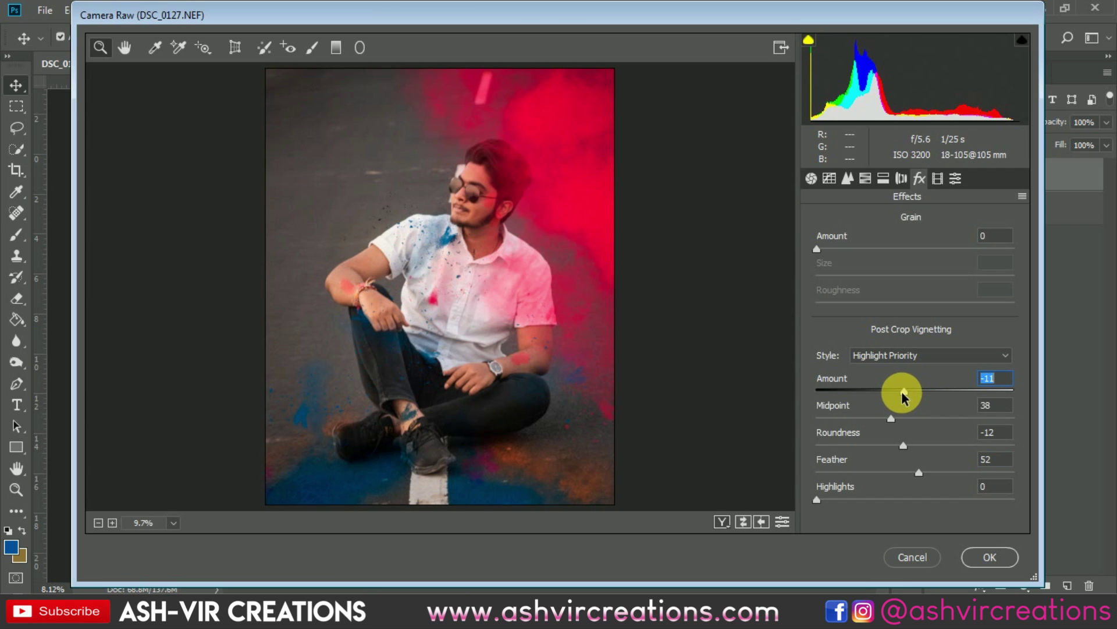
Add a highlight-range point to the RGB tone curve at input 190, output 193
click(830, 179)
click(848, 179)
click(830, 179)
click(857, 454)
click(959, 354)
drag(956, 351, 961, 351)
click(858, 454)
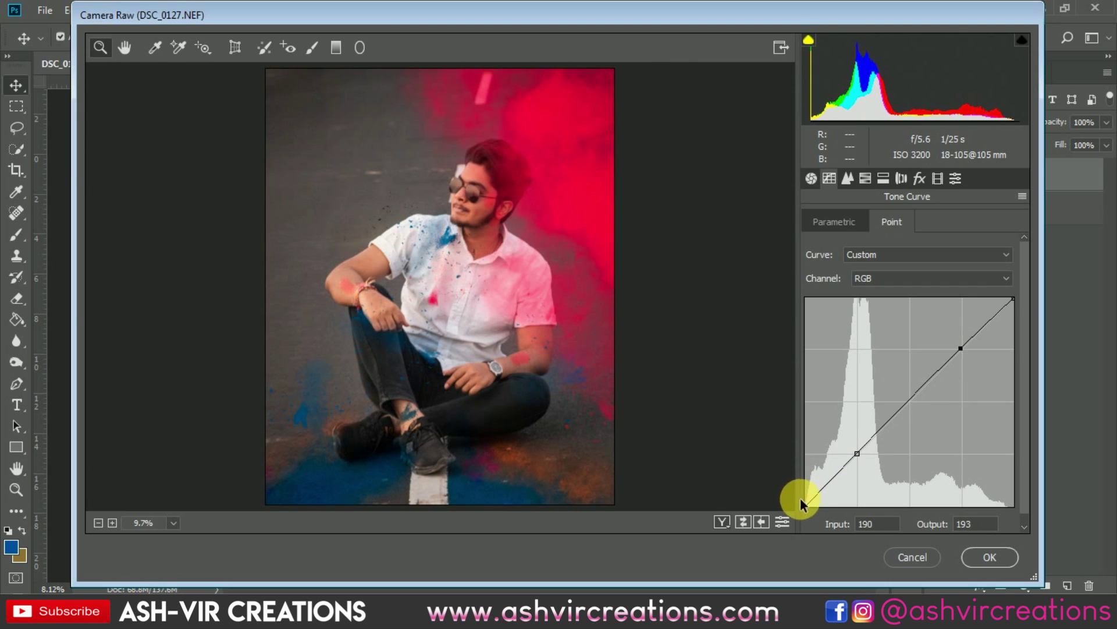
Lift the RGB curve's black point to output 28 and set the highlight point to input 190, output 191
mouse_move(813, 510)
mouse_down()
mouse_move(808, 479)
mouse_move(802, 518)
mouse_move(798, 496)
mouse_up()
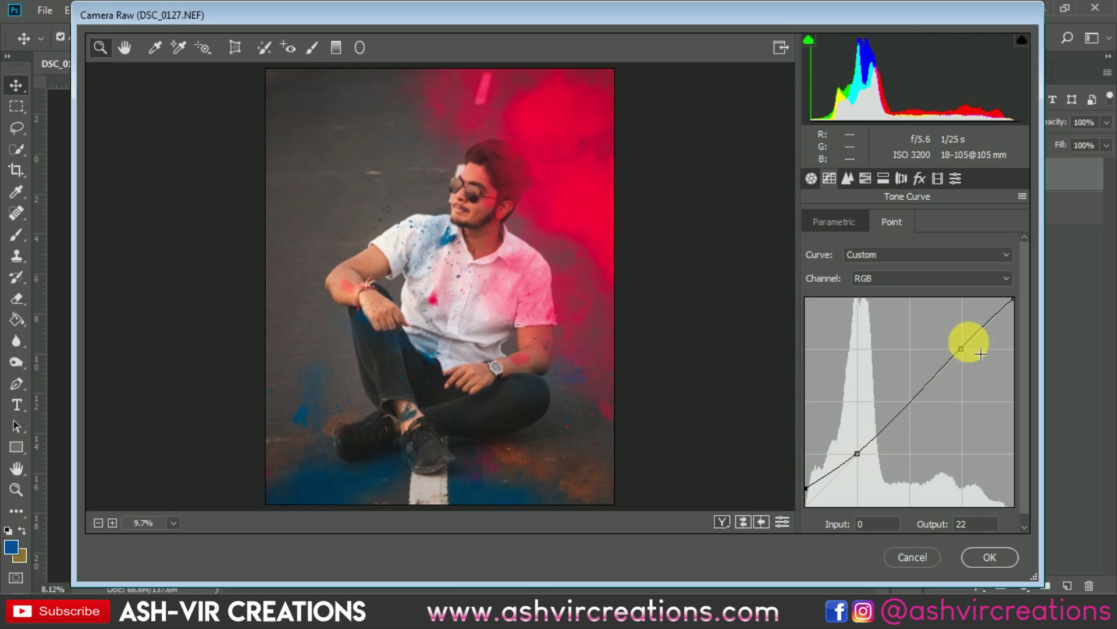
click(963, 354)
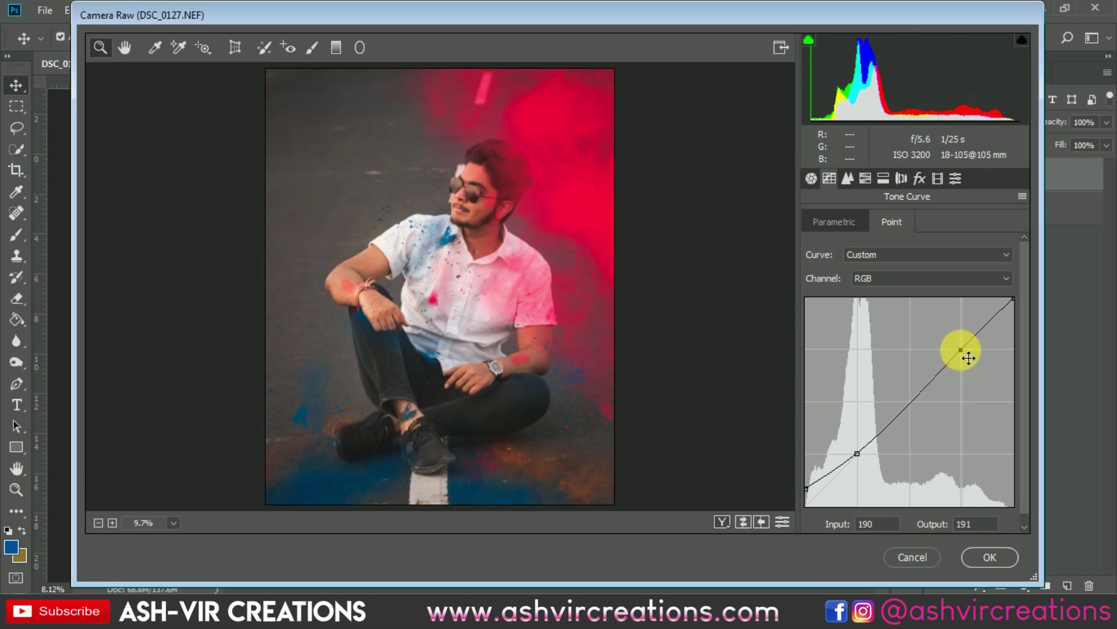
click(809, 492)
drag(812, 493, 808, 491)
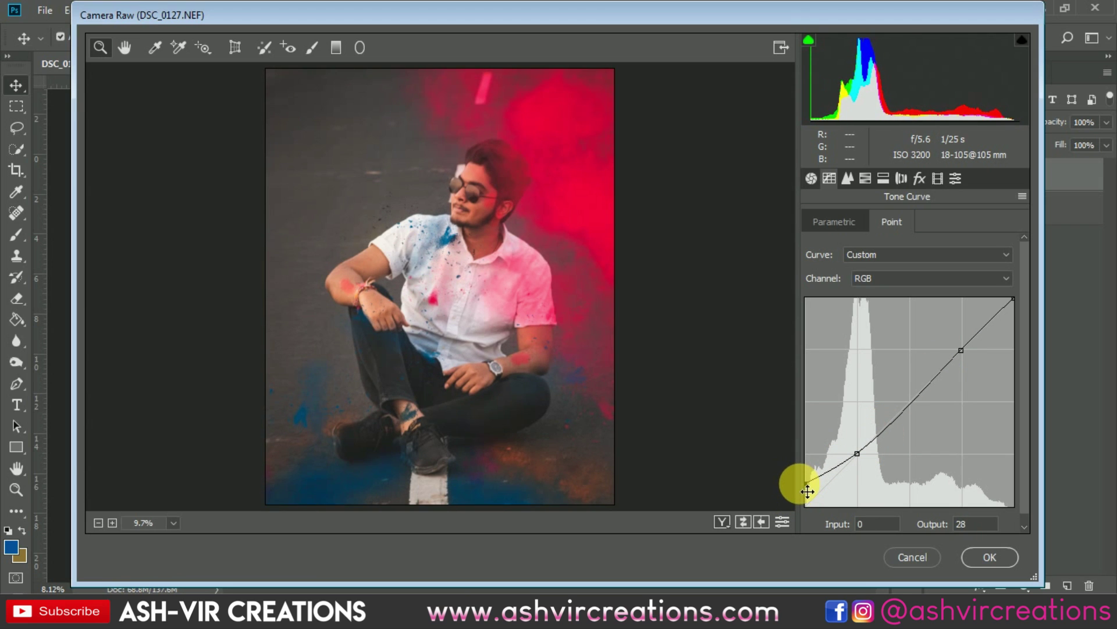
Set the RGB curve's black point to output 26, check the graded portrait, and apply the Camera Raw adjustments to the merged layer
drag(621, 384, 571, 372)
drag(400, 271, 394, 312)
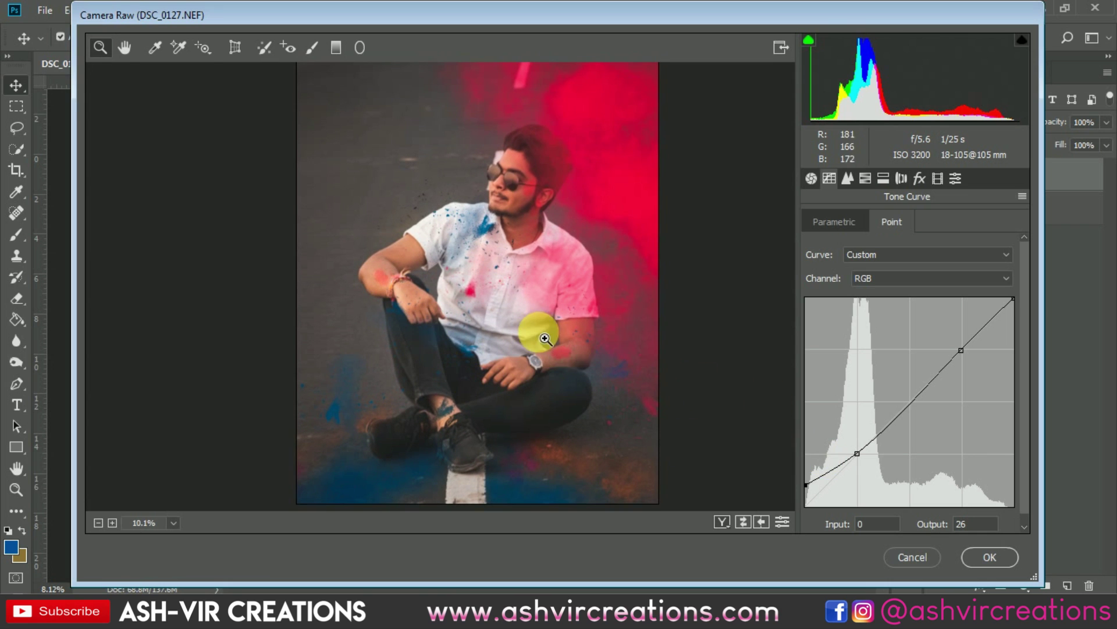
drag(536, 324, 531, 324)
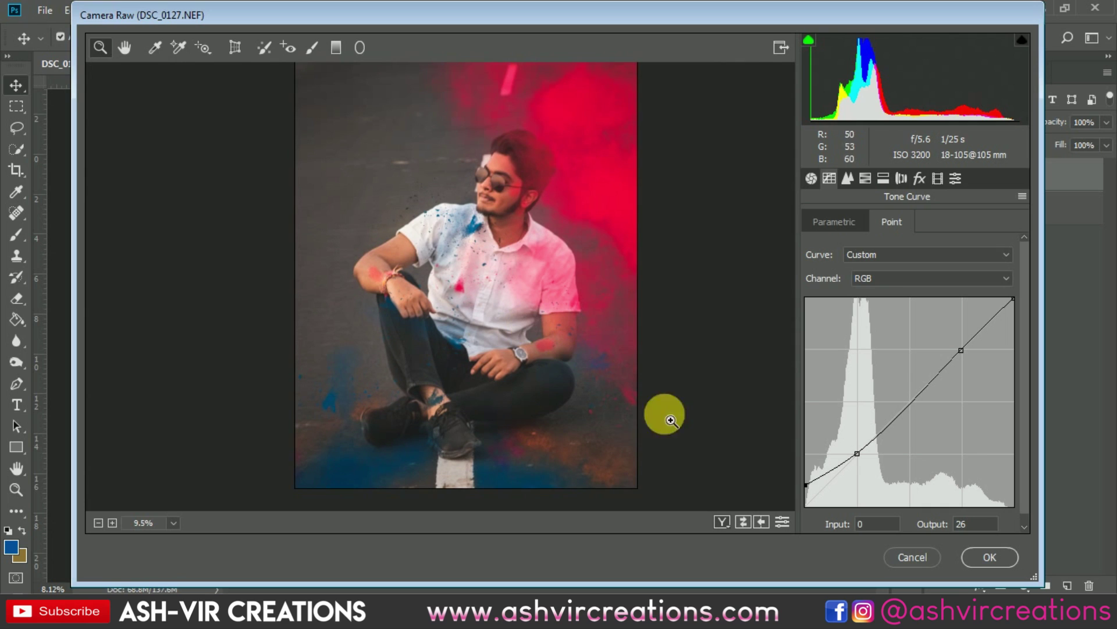
click(813, 178)
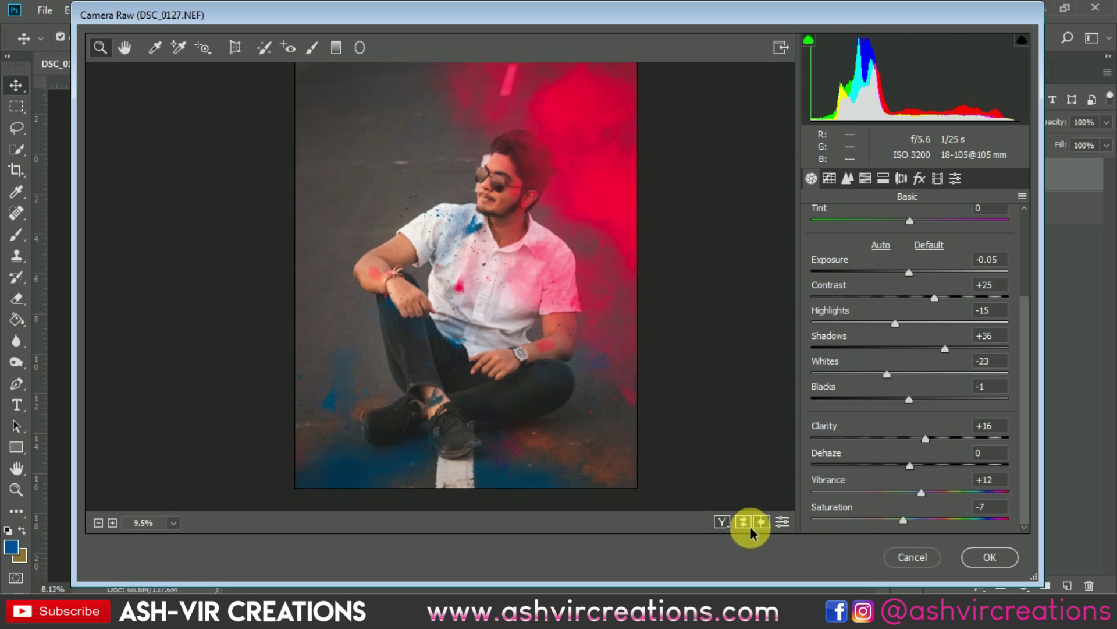
key(q)
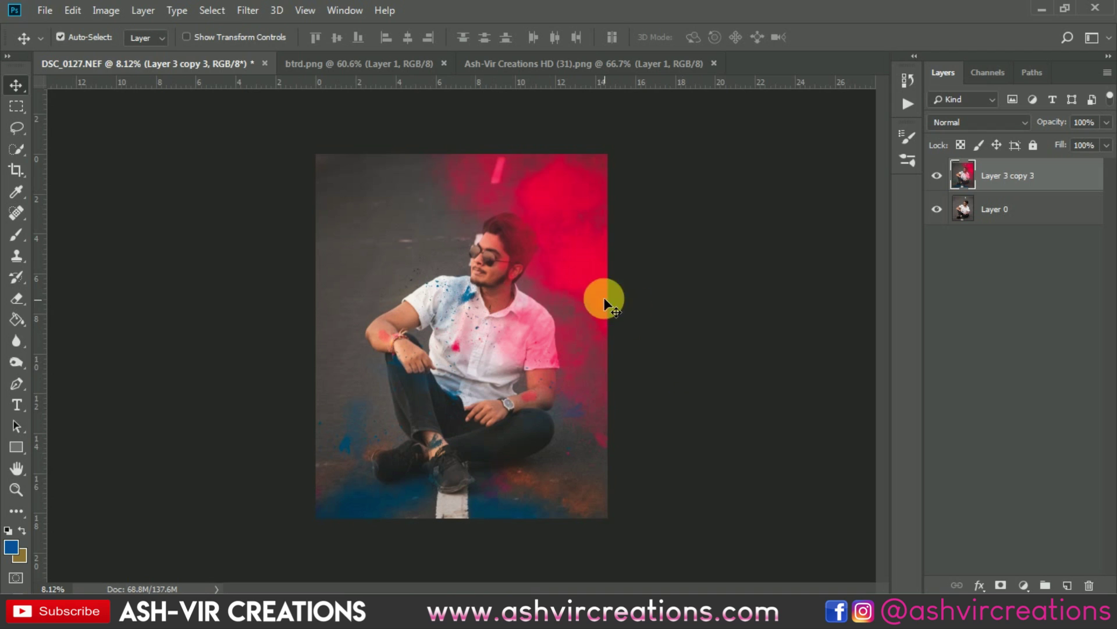
Compare the finished portrait with the original photo by toggling the visibility of Layer 3 copy 3, leaving it shown
key(ctrl+0)
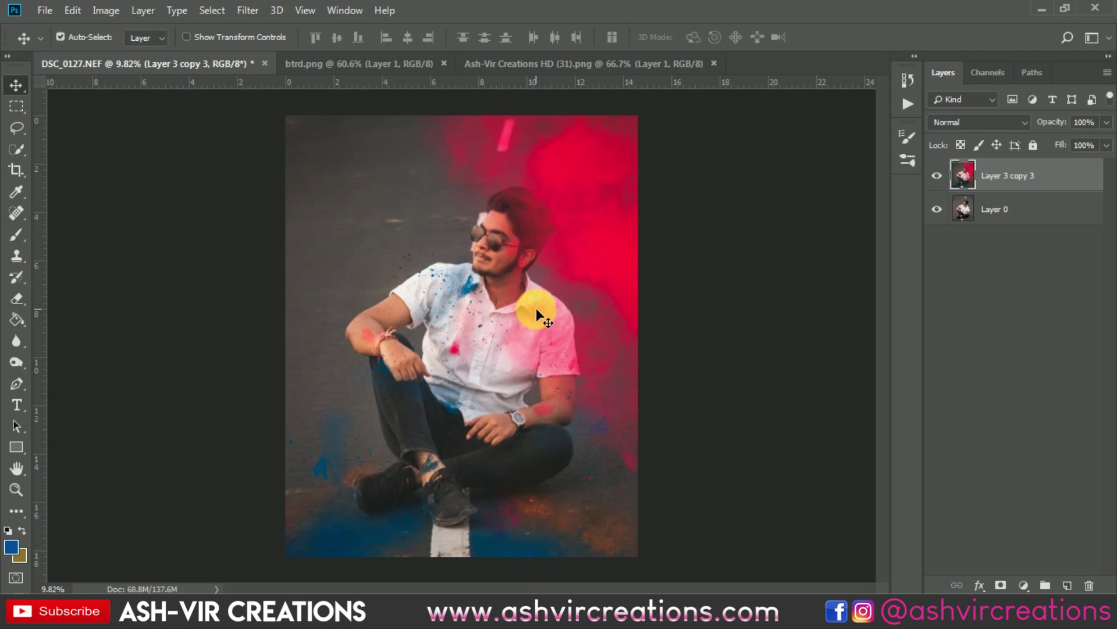
click(938, 178)
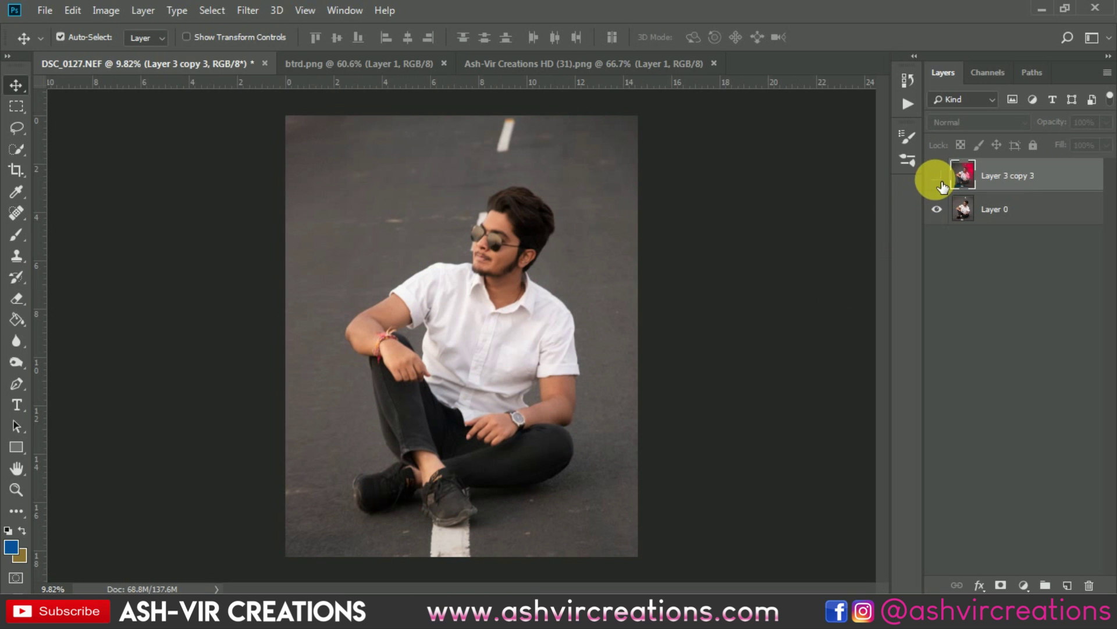
click(943, 185)
click(943, 185)
click(943, 185)
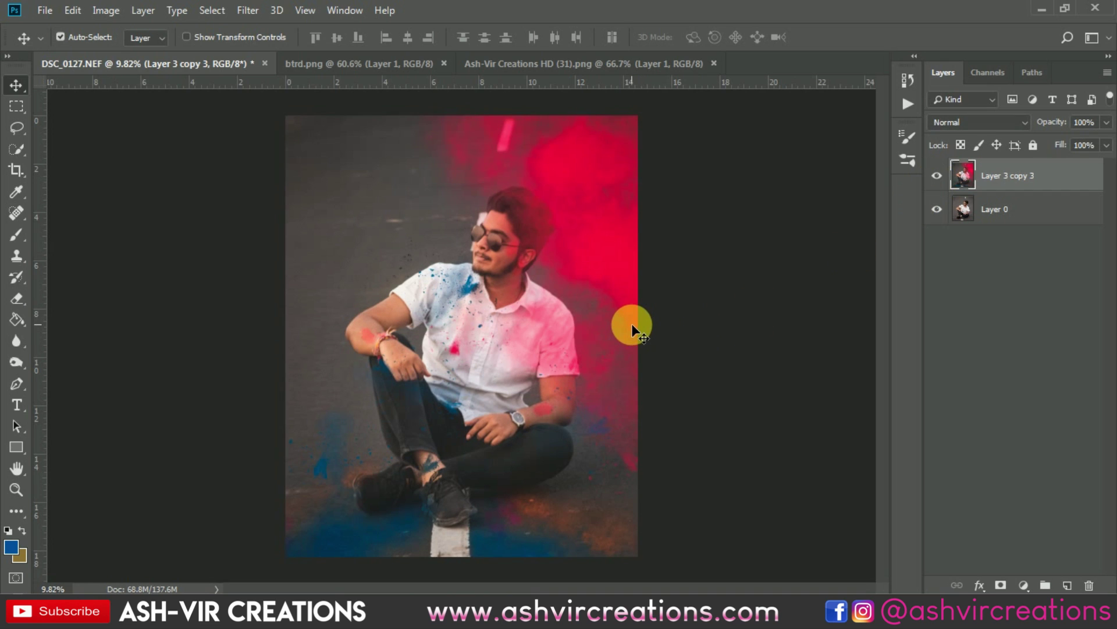
scroll(633, 332, up, 1)
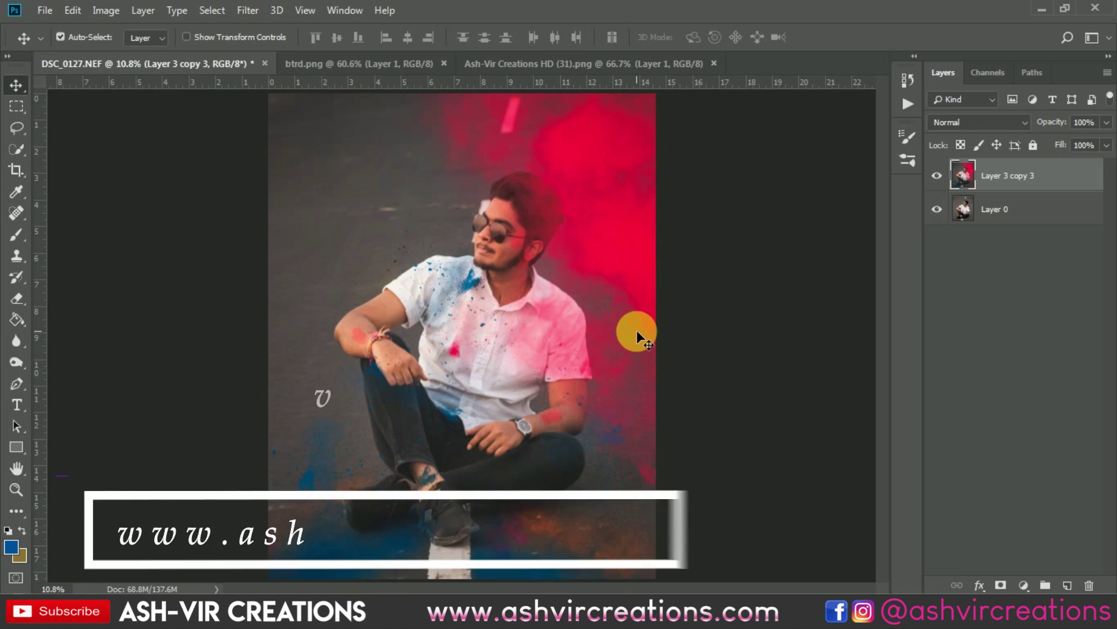
scroll(641, 334, down, 1)
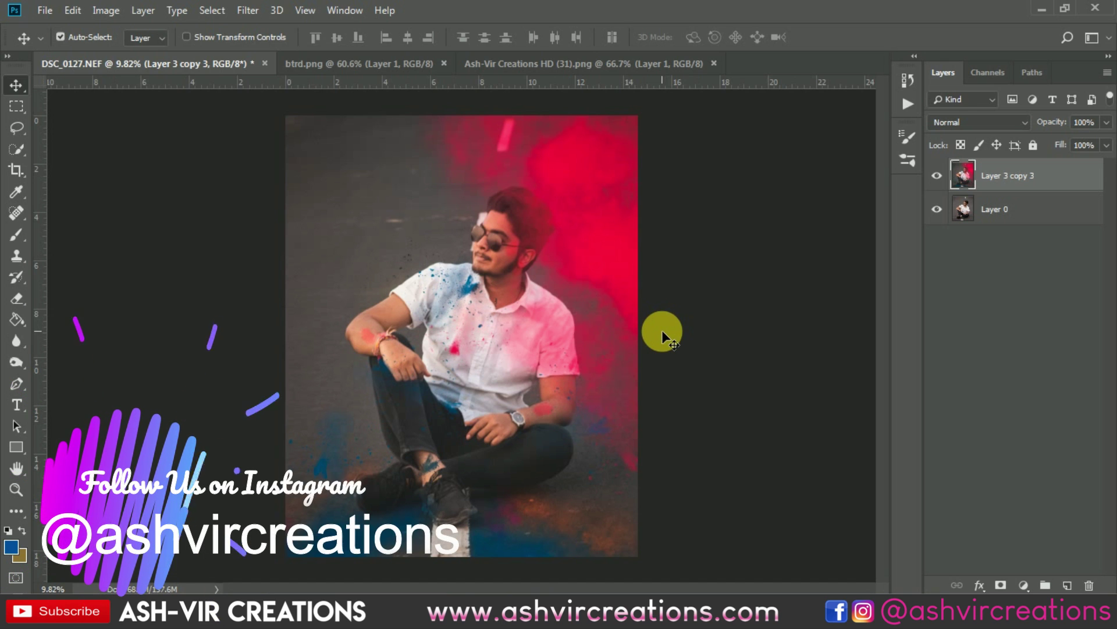
scroll(658, 344, up, 1)
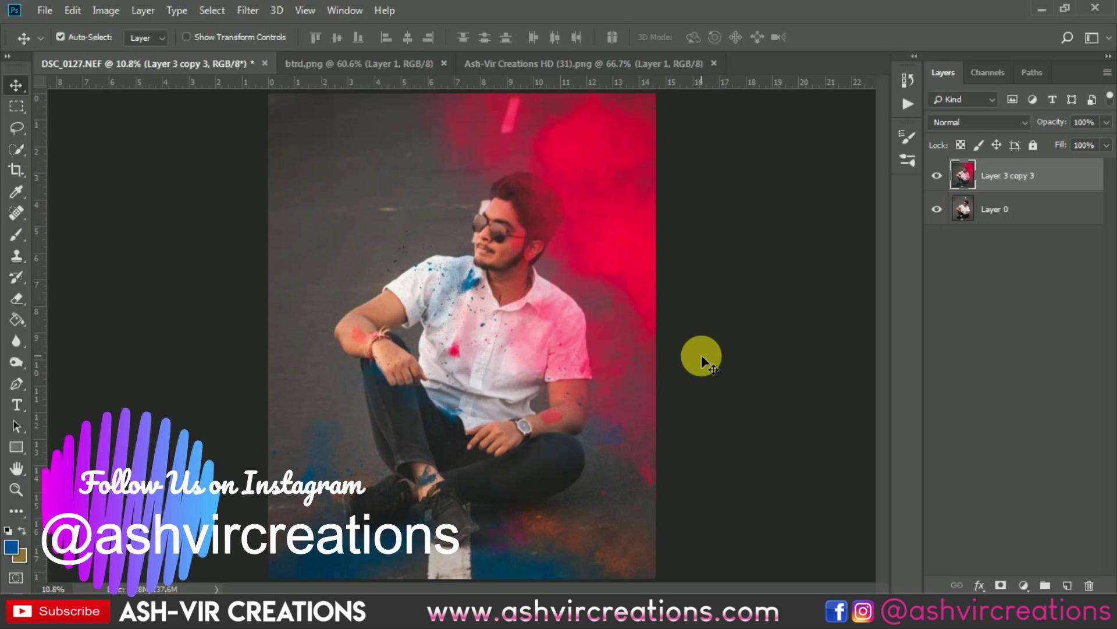